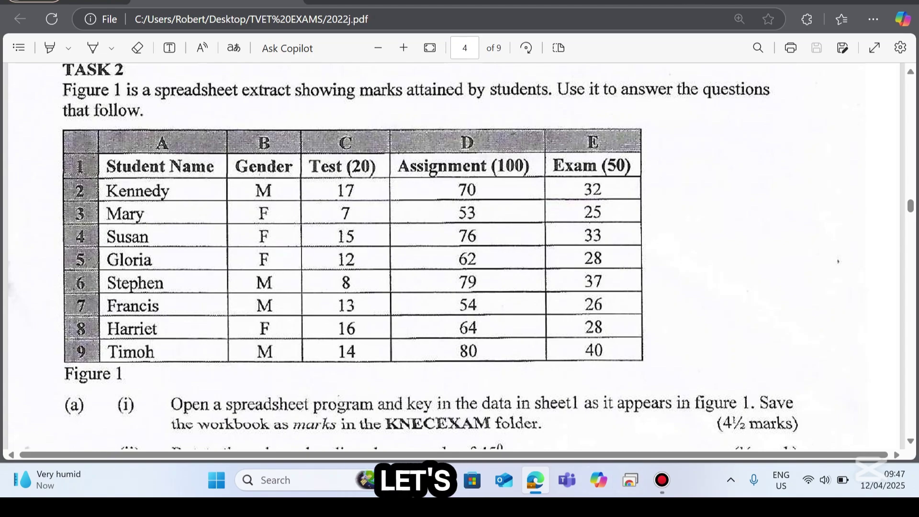
- Scroll the exam PDF to page 4's Task 2, Figure 1 marks table and question (a)
{"action": "scroll", "coordinate": [460, 259], "scroll_direction": "up", "scroll_amount": 2}
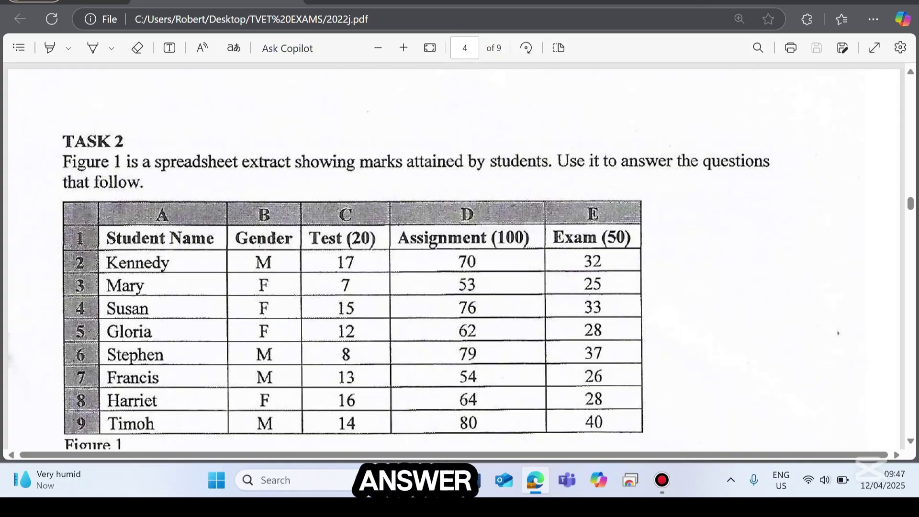
{"action": "scroll", "coordinate": [453, 256], "scroll_direction": "down", "scroll_amount": 3}
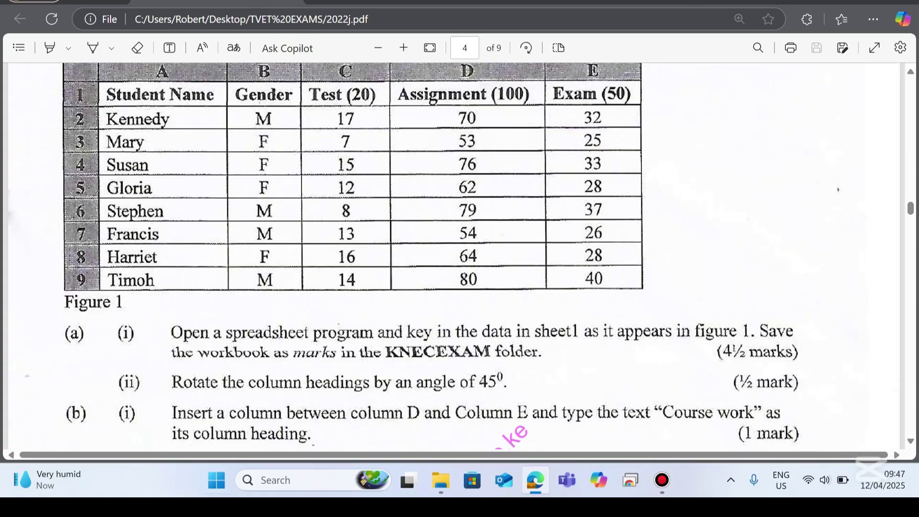
- Launch Excel from Start and create a new blank workbook
{"action": "left_click", "coordinate": [217, 480]}
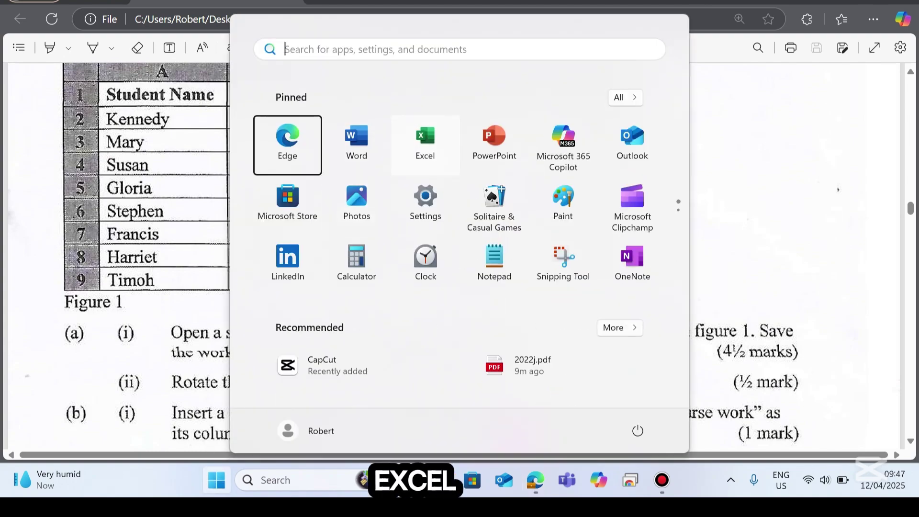
{"action": "left_click", "coordinate": [425, 139]}
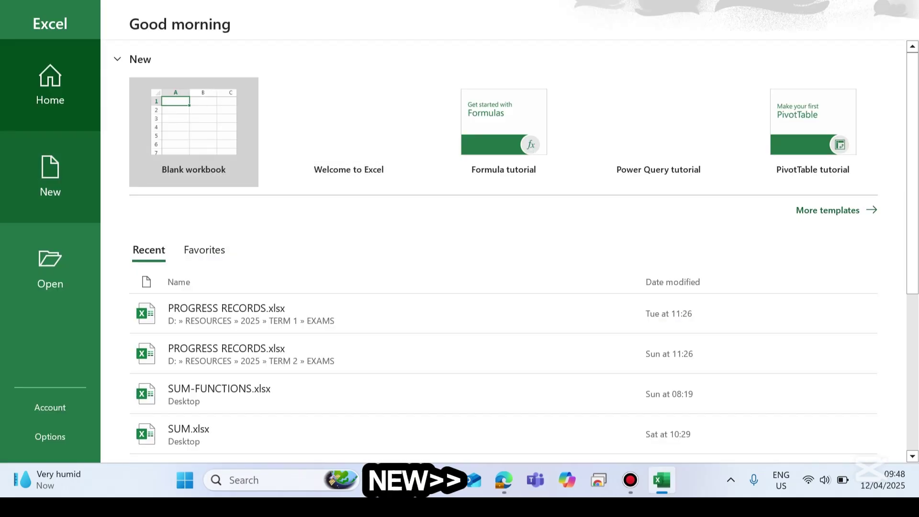
{"action": "left_click", "coordinate": [50, 177]}
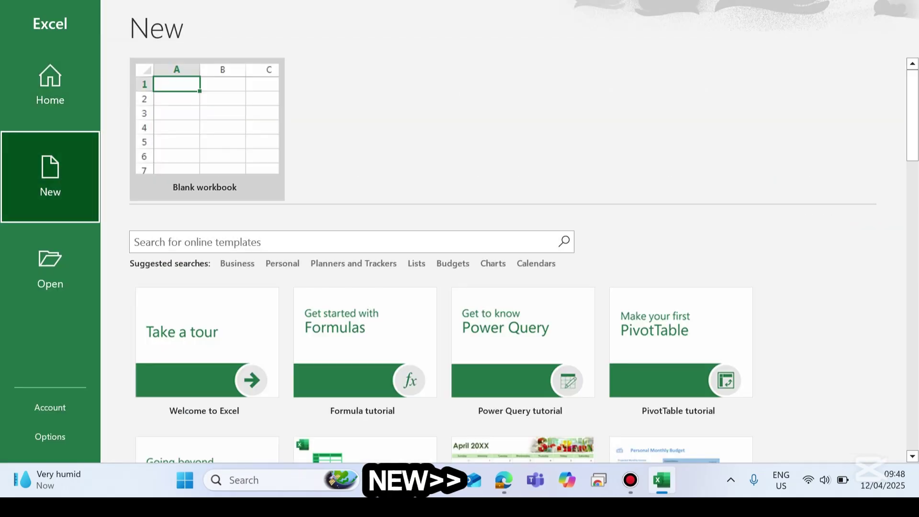
{"action": "left_click", "coordinate": [207, 129]}
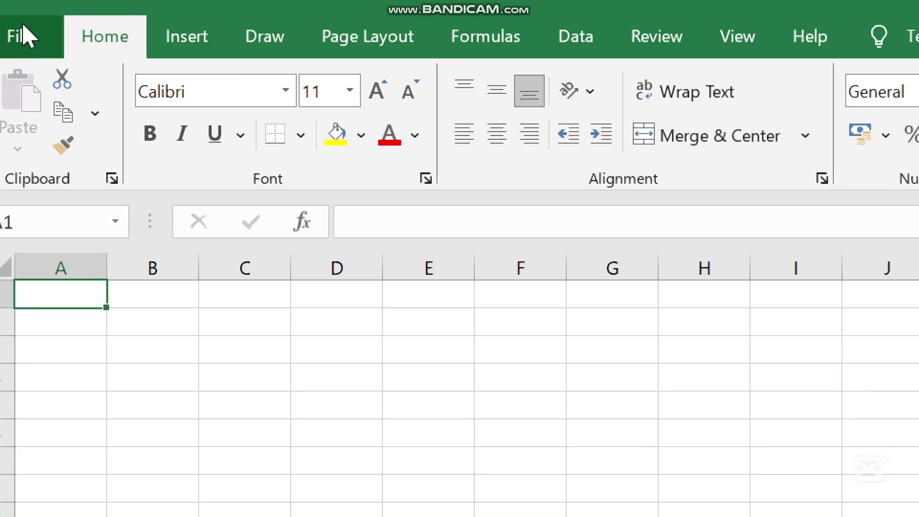
- Save the workbook as 'marks' in the Desktop's KNECEXAM folder
{"action": "left_click", "coordinate": [22, 33]}
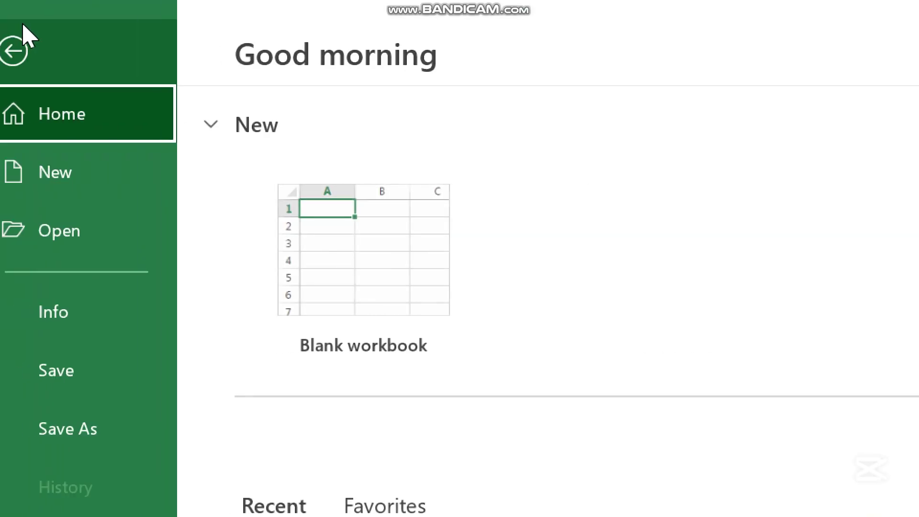
{"action": "left_click", "coordinate": [38, 451]}
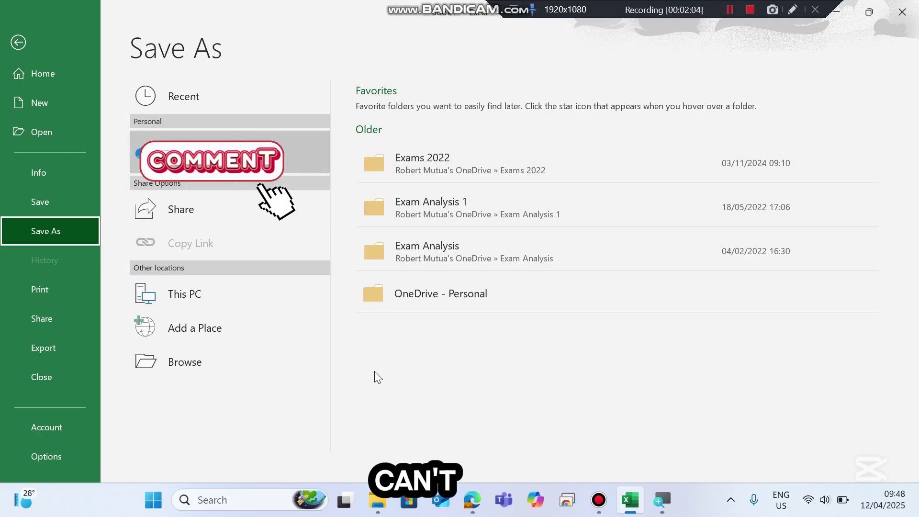
{"action": "left_click", "coordinate": [197, 360]}
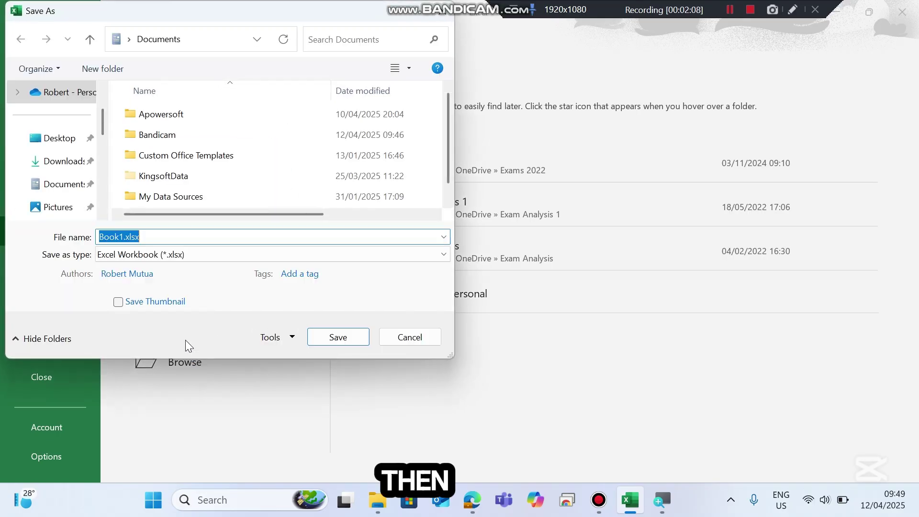
{"action": "left_click", "coordinate": [72, 138]}
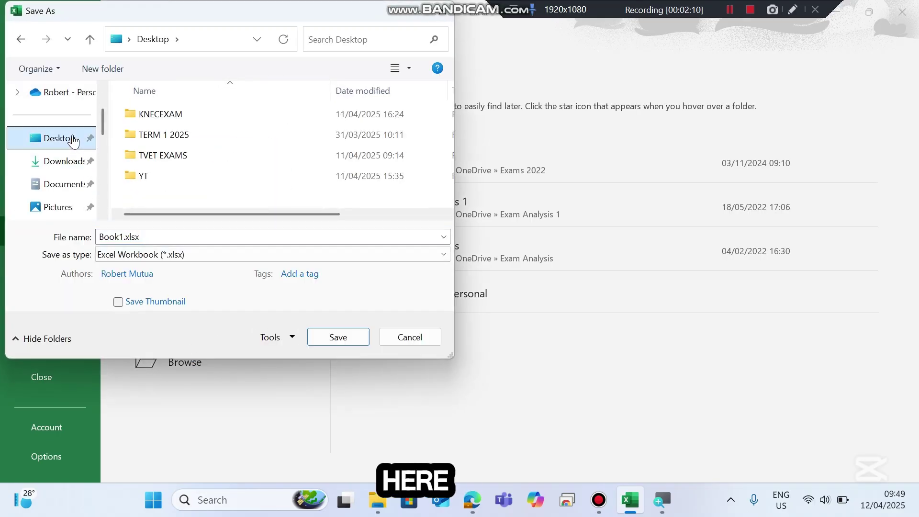
{"action": "double_click", "coordinate": [205, 119]}
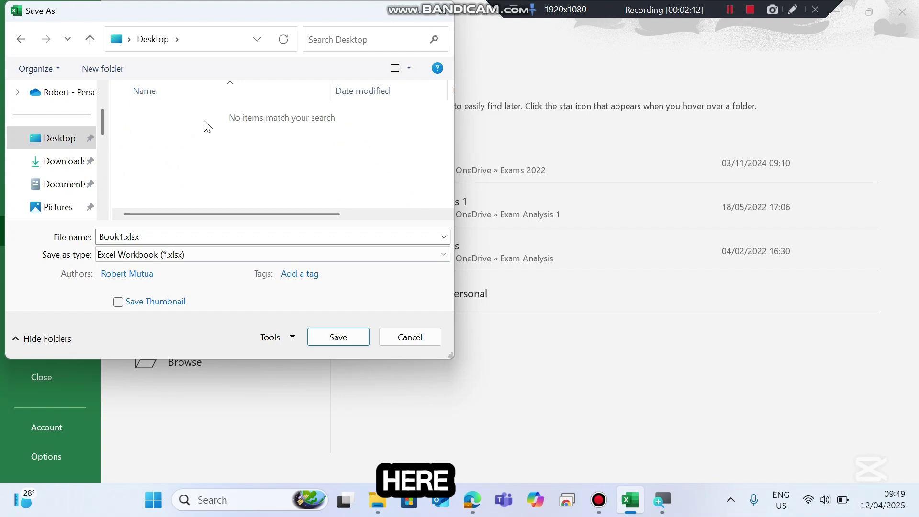
{"action": "left_click", "coordinate": [181, 231]}
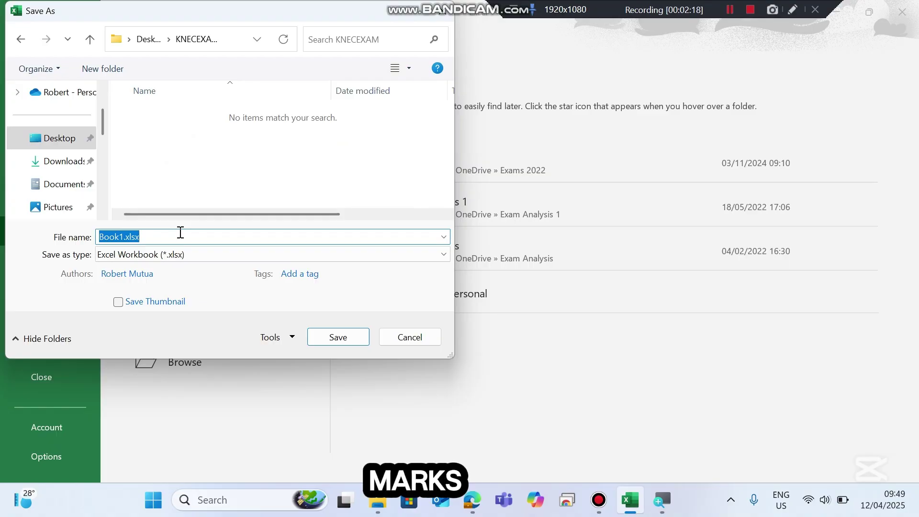
{"action": "type", "text": "marks"}
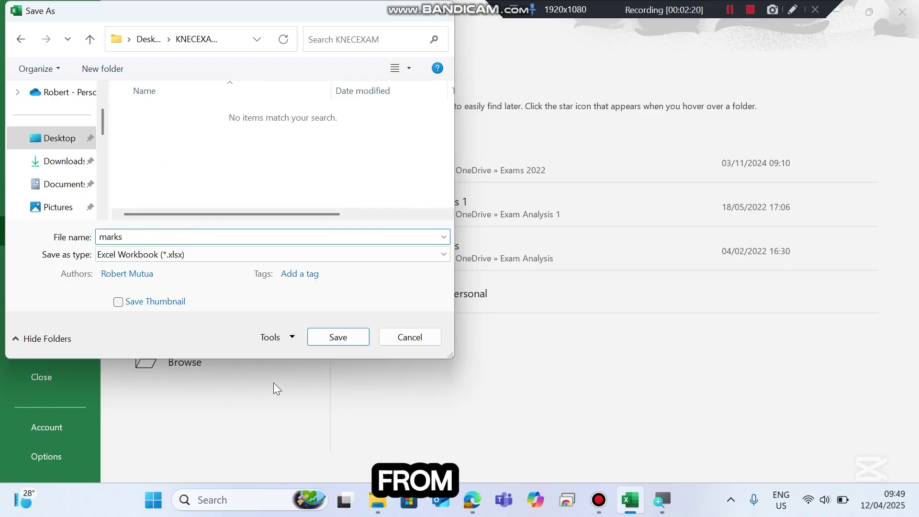
{"action": "left_click", "coordinate": [331, 337]}
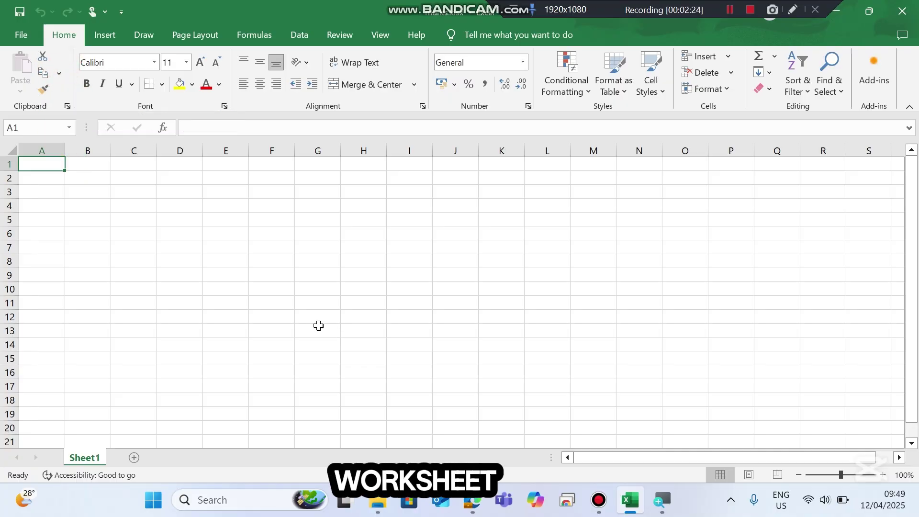
- Switch to the exam PDF in Edge and review Task 2's questions and Figure 1 table
{"action": "left_click", "coordinate": [463, 496]}
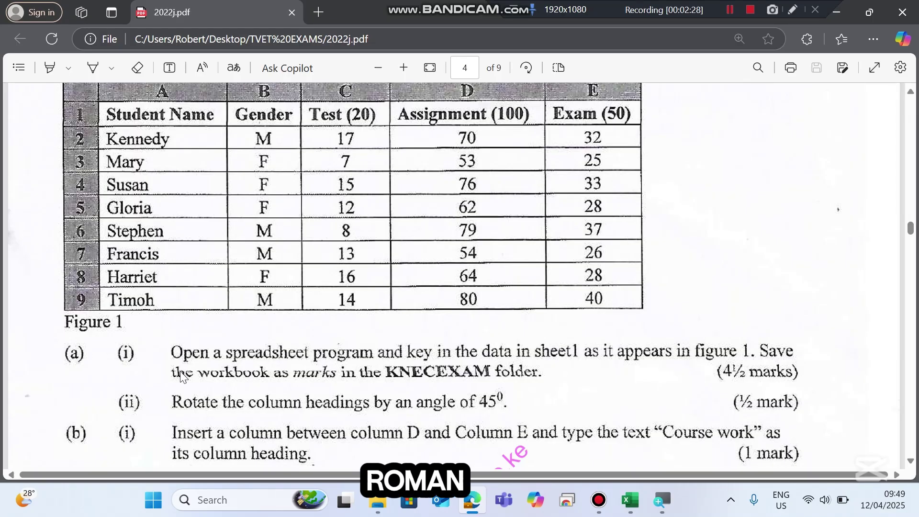
{"action": "scroll", "coordinate": [310, 385], "scroll_direction": "down", "scroll_amount": 2}
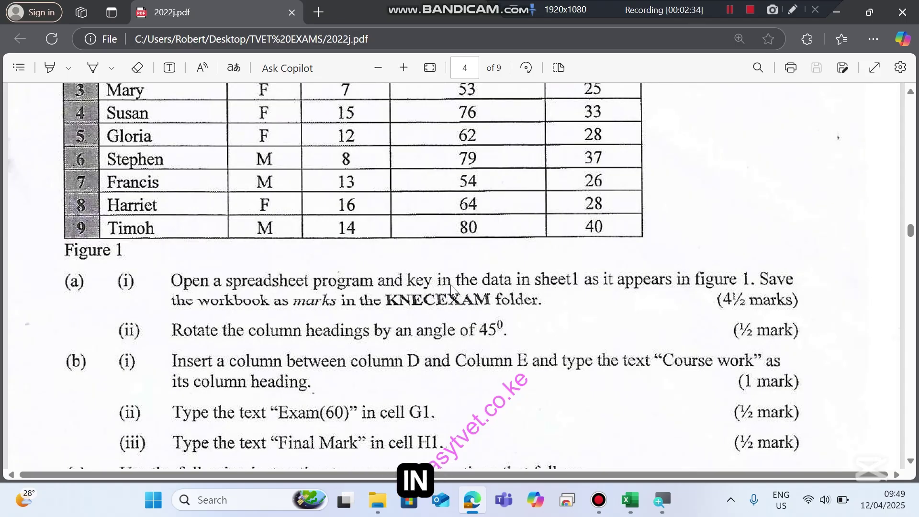
{"action": "scroll", "coordinate": [573, 298], "scroll_direction": "up", "scroll_amount": 4}
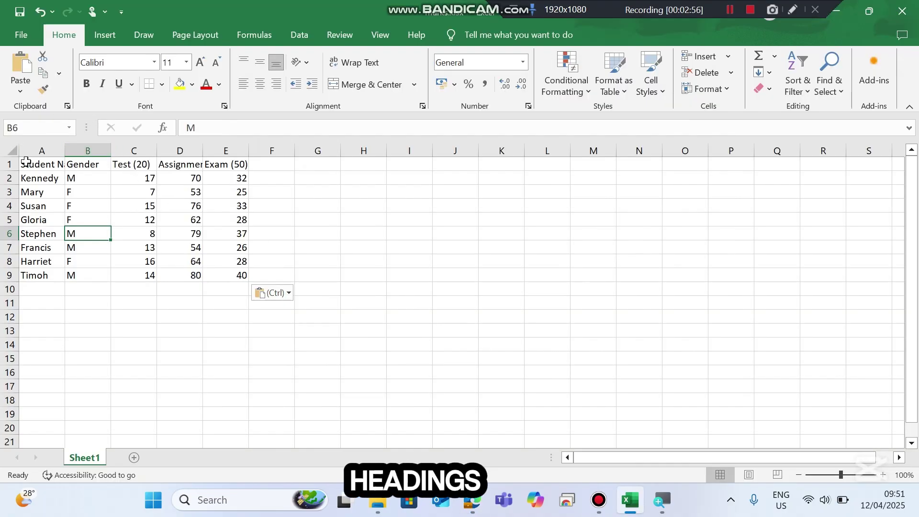
- Make the header cells A1:E1 bold
{"action": "left_click_drag", "start_coordinate": [25, 165], "coordinate": [225, 165]}
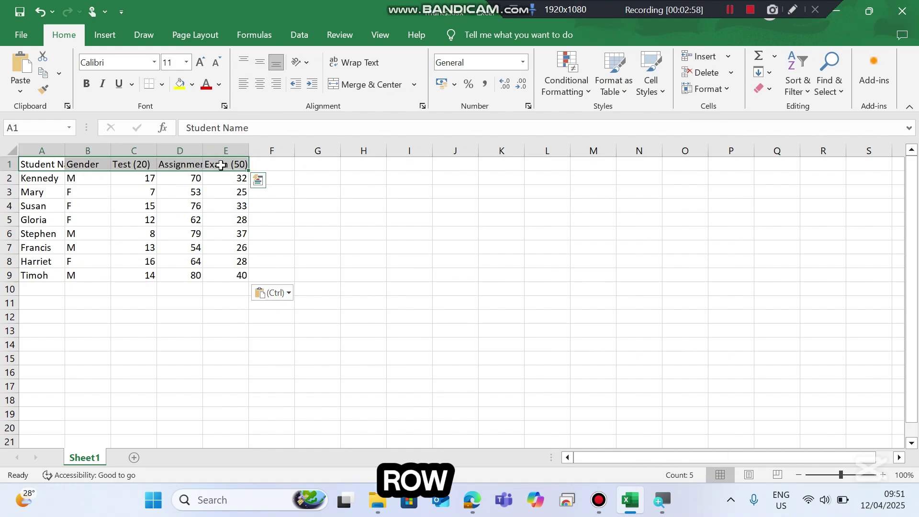
{"action": "left_click", "coordinate": [86, 84]}
{"action": "left_click", "coordinate": [85, 203]}
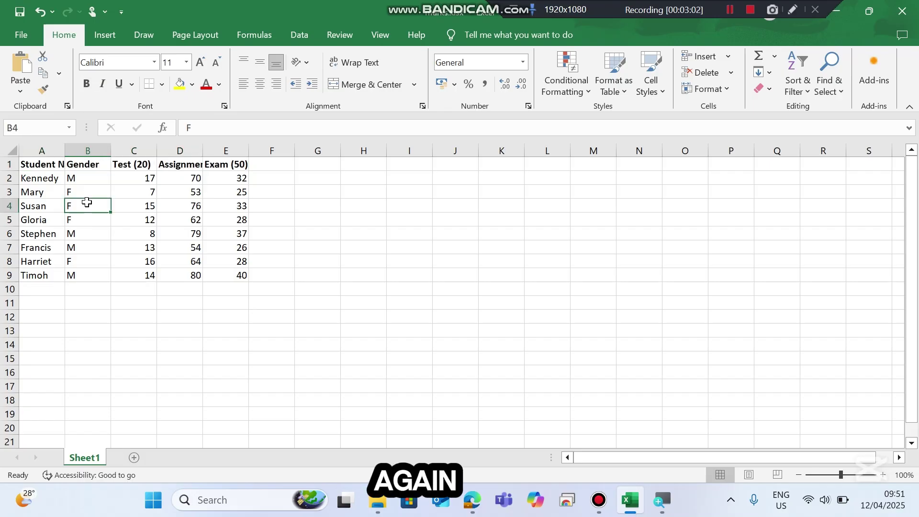
{"action": "left_click_drag", "start_coordinate": [30, 182], "coordinate": [34, 221]}
{"action": "left_click", "coordinate": [49, 165]}
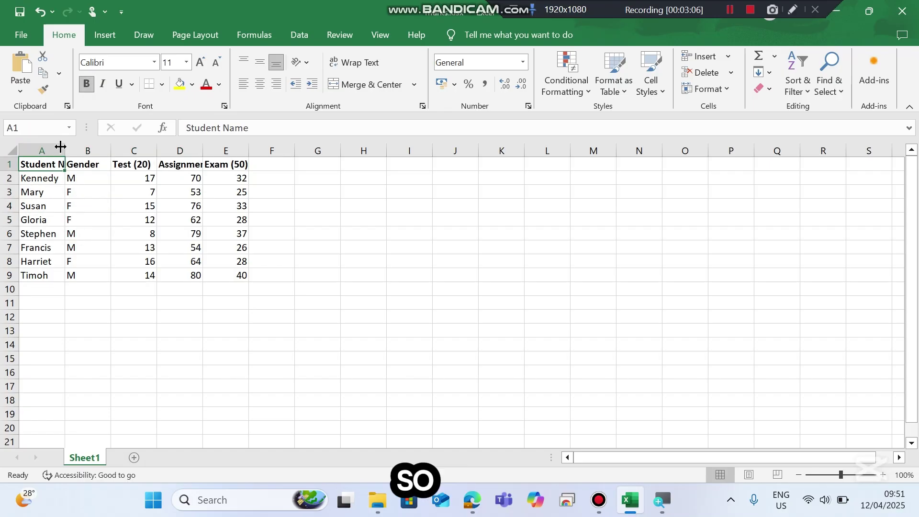
- AutoFit columns A through E to fit Student Name, Gender, Test (20), Assignment (100) and Exam (50)
{"action": "double_click", "coordinate": [60, 146]}
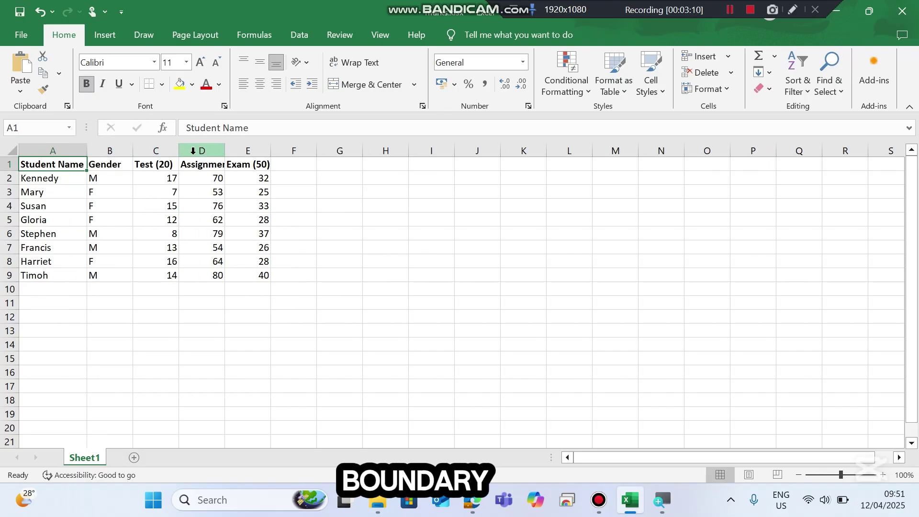
{"action": "double_click", "coordinate": [225, 150]}
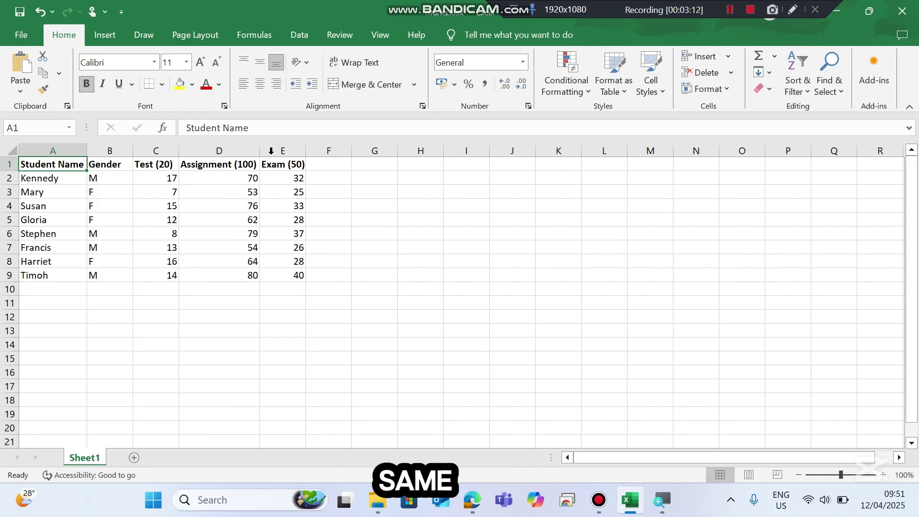
{"action": "double_click", "coordinate": [306, 150]}
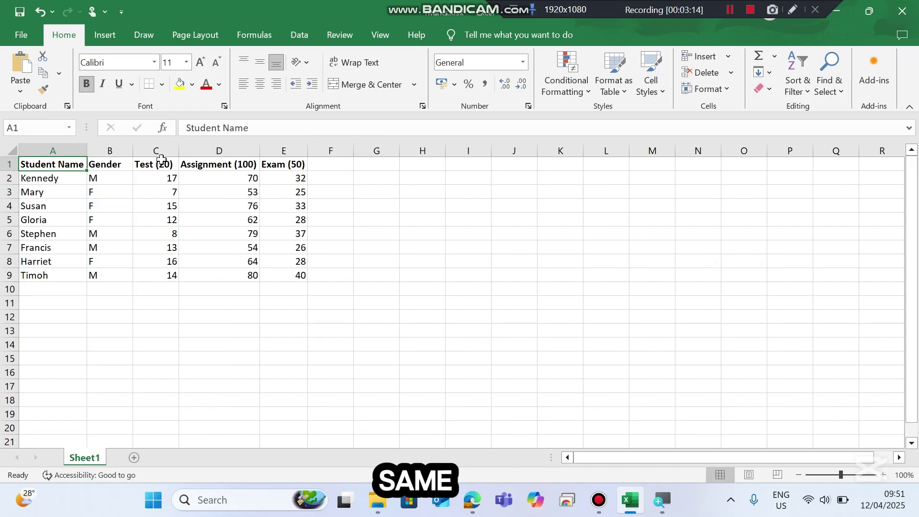
{"action": "double_click", "coordinate": [178, 151]}
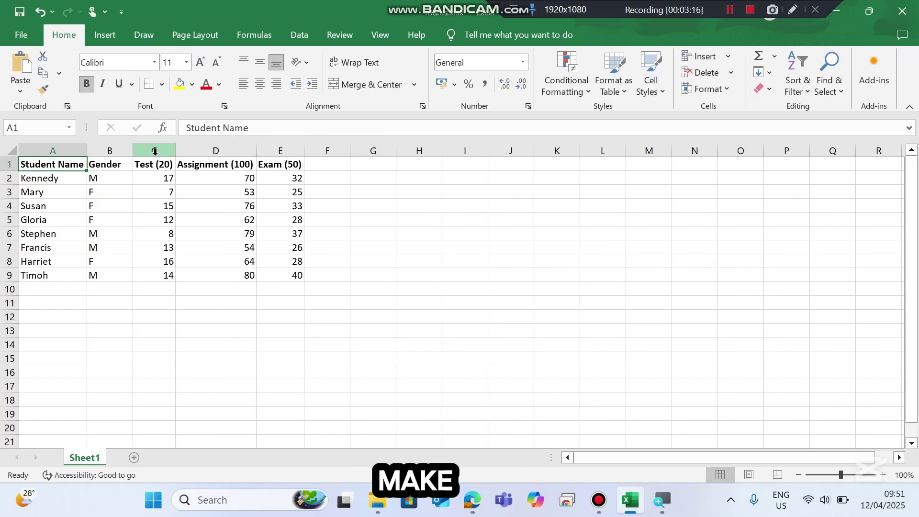
{"action": "double_click", "coordinate": [126, 154]}
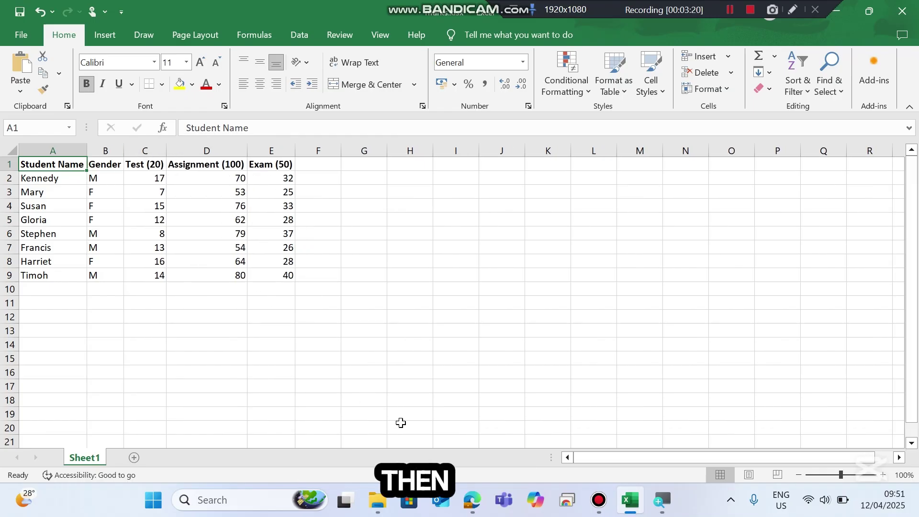
{"action": "left_click", "coordinate": [472, 499]}
- Scroll the exam PDF down to question (a)(ii) on rotating headings by 45°
{"action": "scroll", "coordinate": [185, 352], "scroll_direction": "down", "scroll_amount": 2}
{"action": "scroll", "coordinate": [184, 352], "scroll_direction": "down", "scroll_amount": 2}
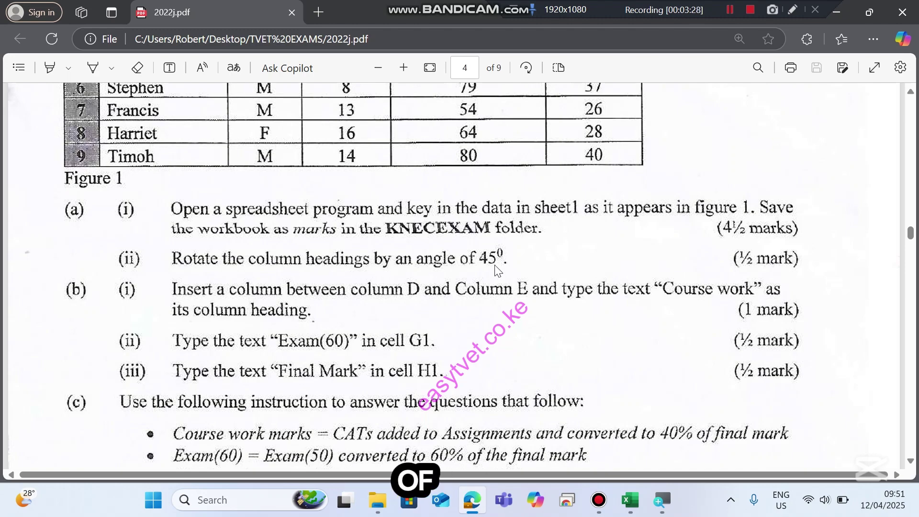
- Back in the marks workbook, select the row 1 header cells
{"action": "left_click", "coordinate": [639, 496]}
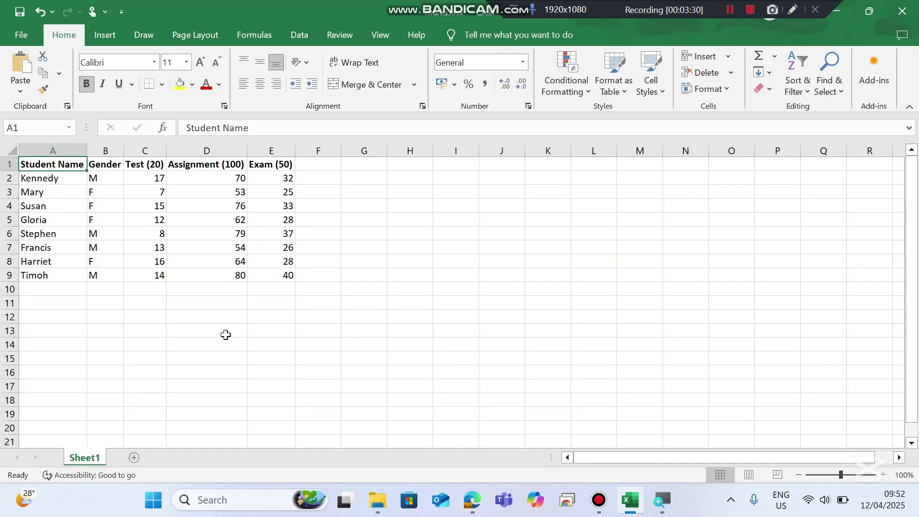
{"action": "left_click", "coordinate": [103, 206]}
{"action": "left_click_drag", "start_coordinate": [42, 164], "coordinate": [270, 165]}
{"action": "left_click", "coordinate": [77, 179]}
{"action": "left_click", "coordinate": [60, 164]}
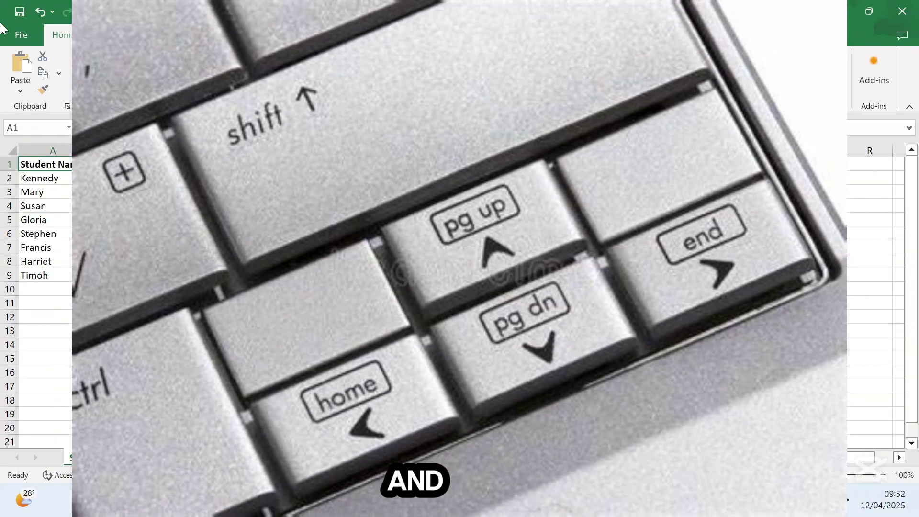
{"action": "key", "text": "shift+Right"}
{"action": "key", "text": "shift+Right"}
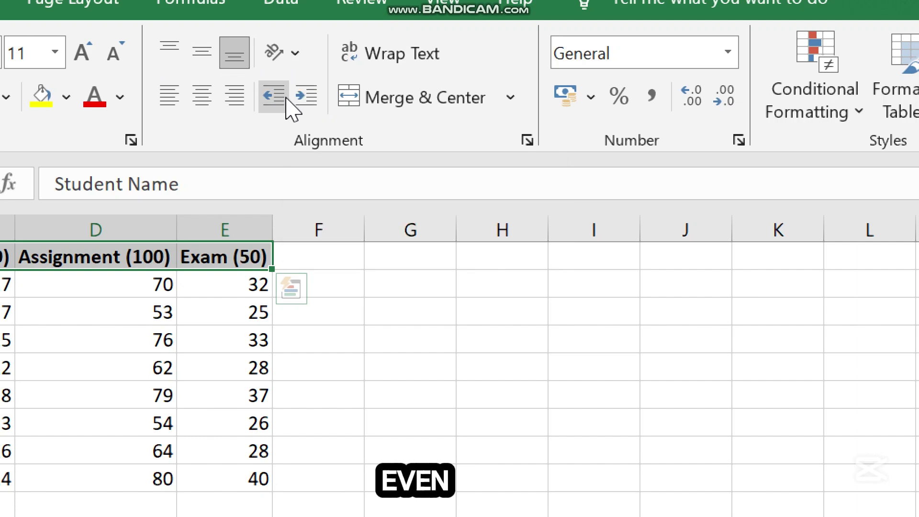
- Set the header text orientation to 45 degrees in Format Cell Alignment
{"action": "left_click", "coordinate": [292, 55]}
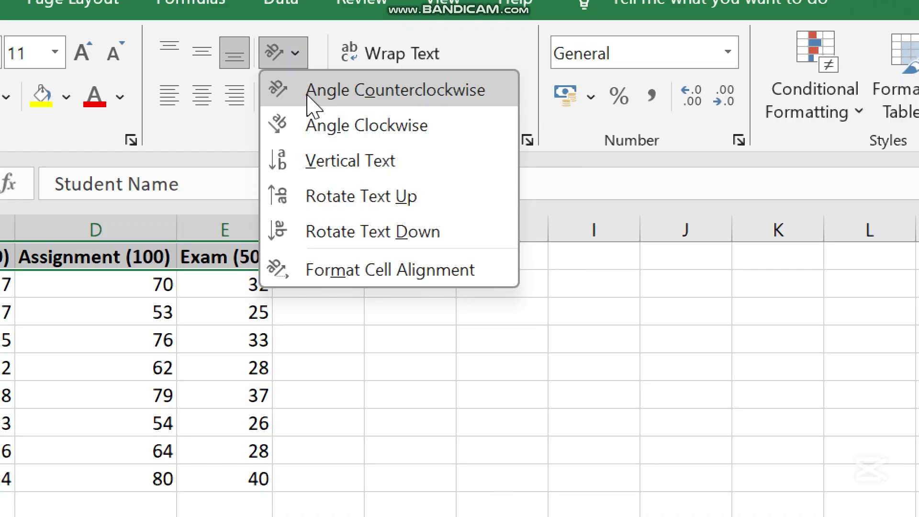
{"action": "left_click", "coordinate": [313, 89]}
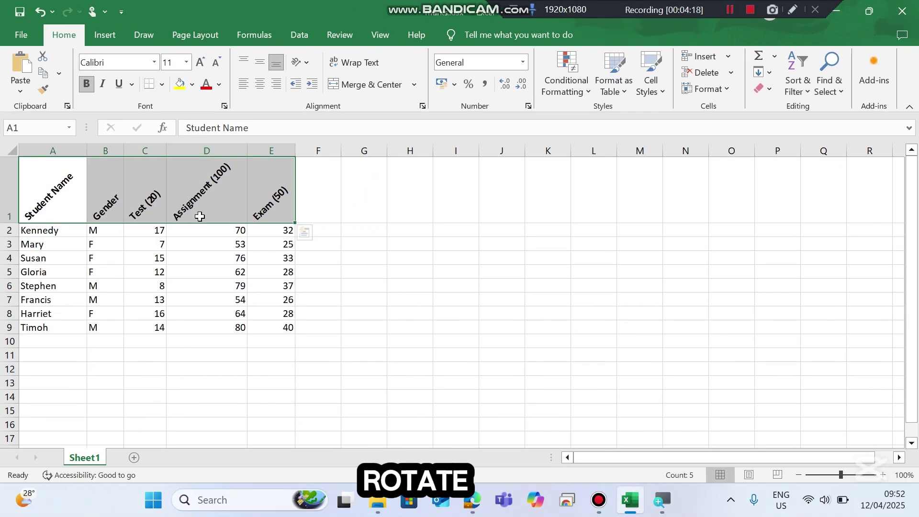
{"action": "left_click", "coordinate": [422, 107]}
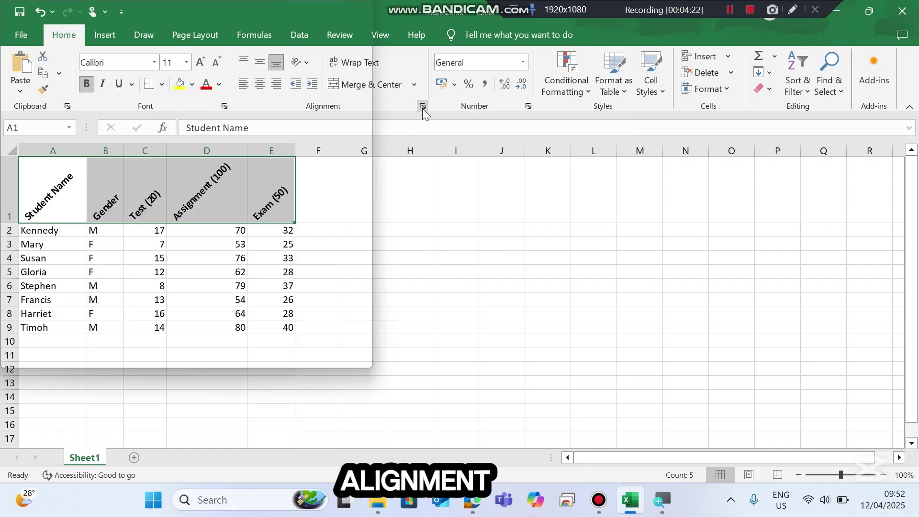
{"action": "double_click", "coordinate": [583, 195]}
{"action": "type", "text": "60"}
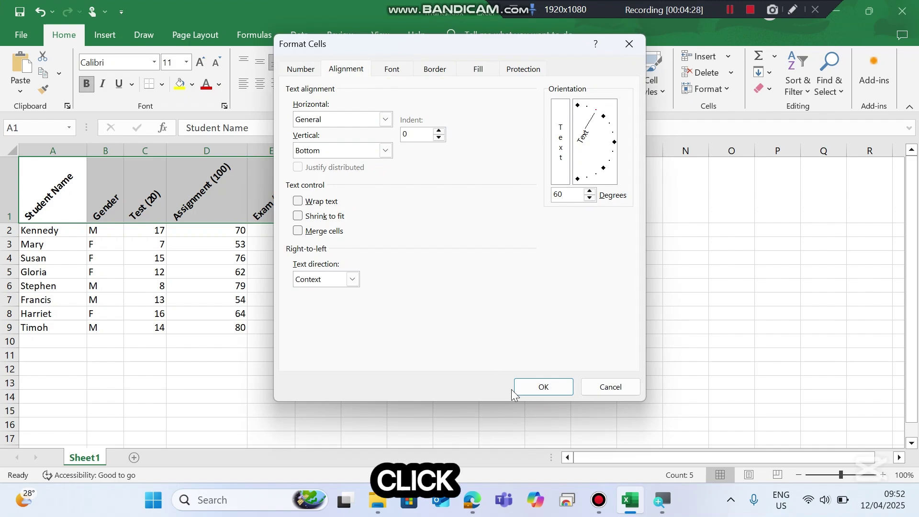
{"action": "key", "text": "BackSpace"}
{"action": "key", "text": "BackSpace"}
{"action": "type", "text": "4"}
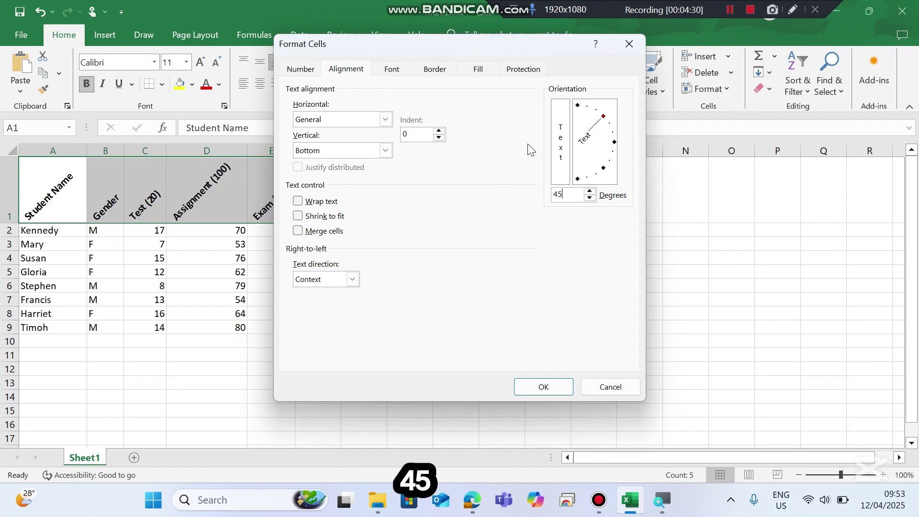
{"action": "type", "text": "5"}
{"action": "left_click", "coordinate": [539, 388]}
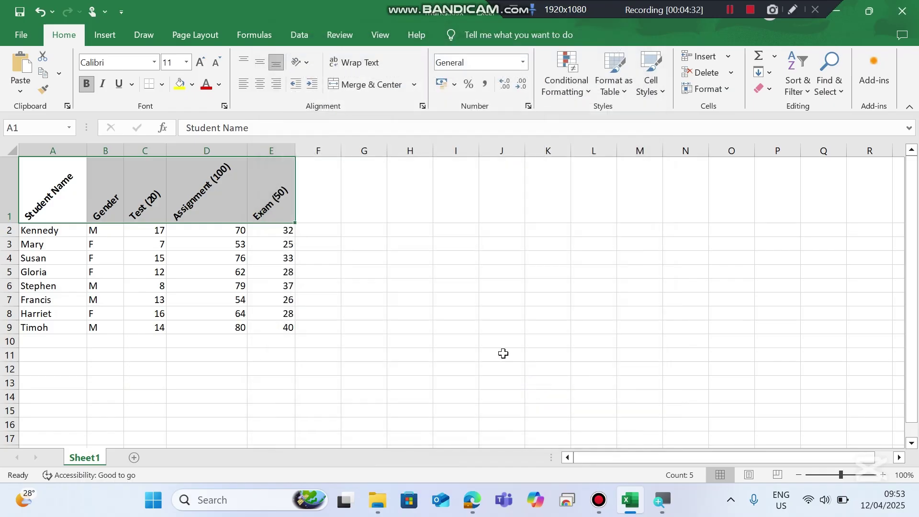
{"action": "left_click", "coordinate": [232, 197]}
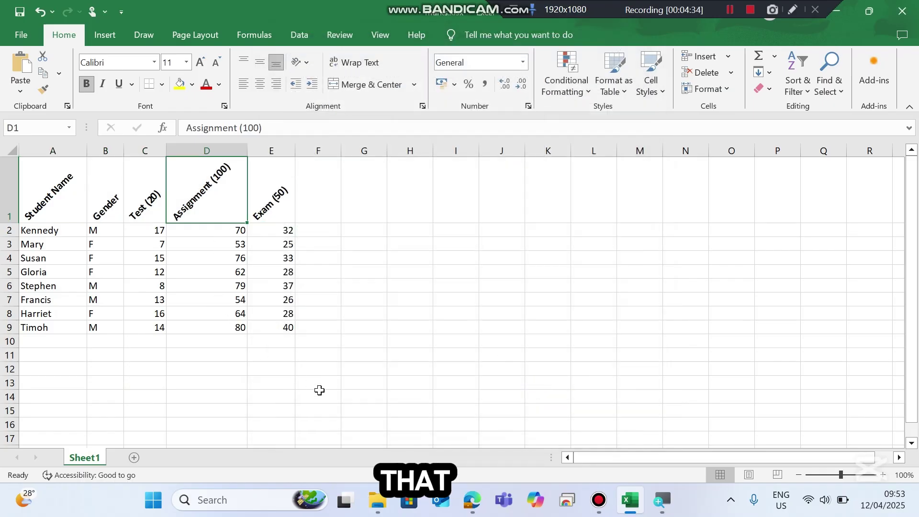
{"action": "left_click", "coordinate": [464, 510]}
{"action": "scroll", "coordinate": [148, 293], "scroll_direction": "down", "scroll_amount": 1}
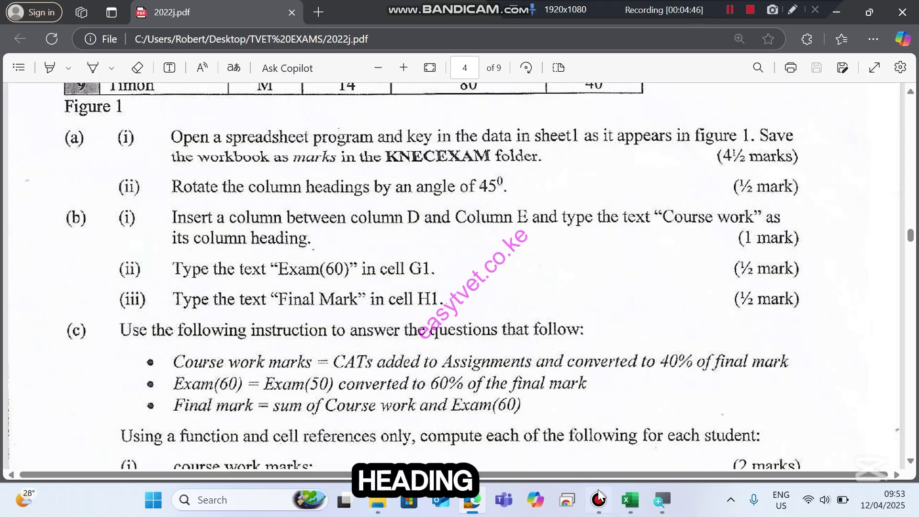
{"action": "left_click", "coordinate": [636, 505]}
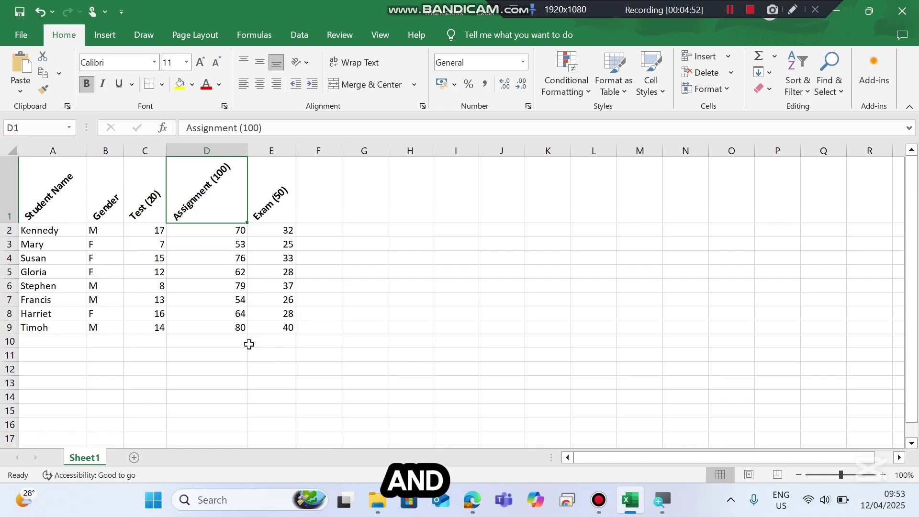
- Insert a new column E before Exam (50) and enter the heading 'Course Work' in E1
{"action": "left_click", "coordinate": [230, 146]}
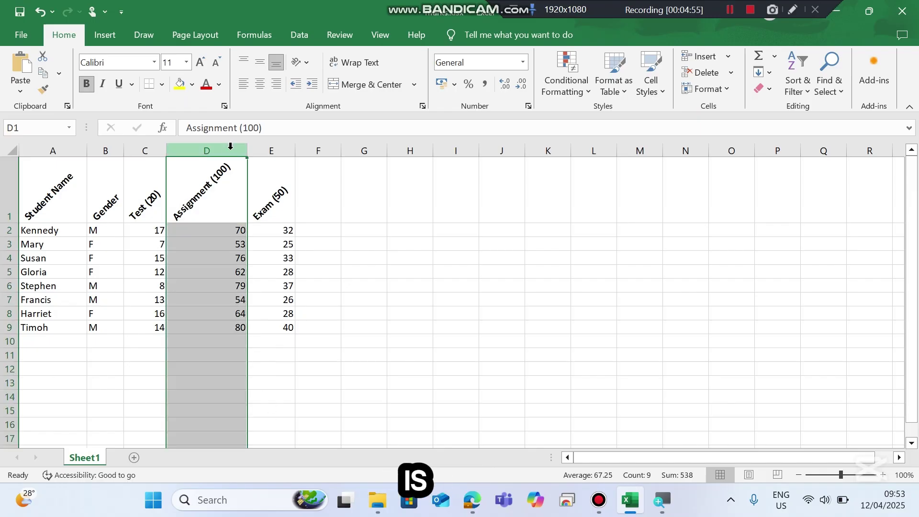
{"action": "left_click", "coordinate": [258, 151]}
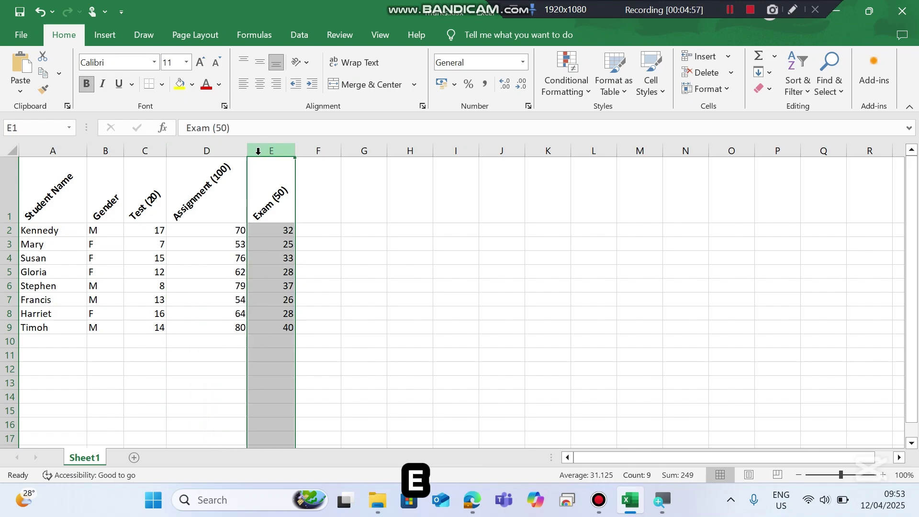
{"action": "right_click", "coordinate": [257, 151]}
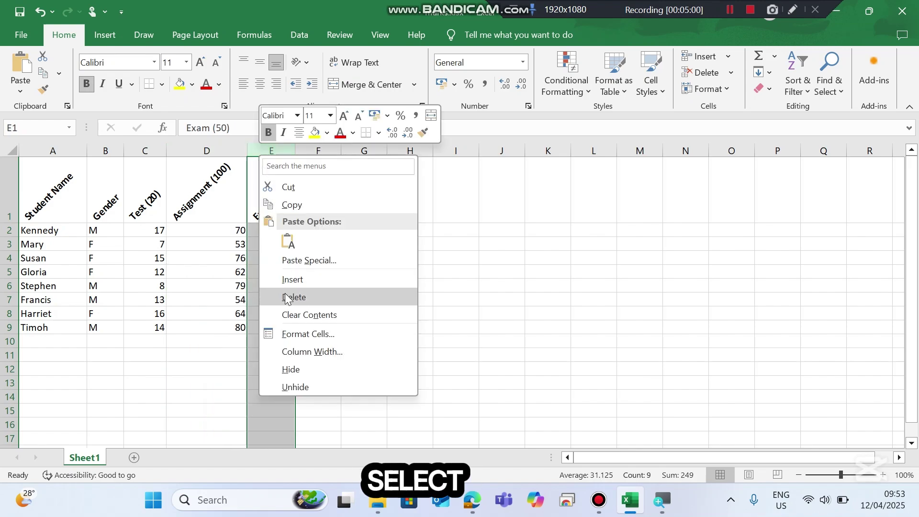
{"action": "left_click", "coordinate": [285, 280]}
{"action": "left_click", "coordinate": [278, 203]}
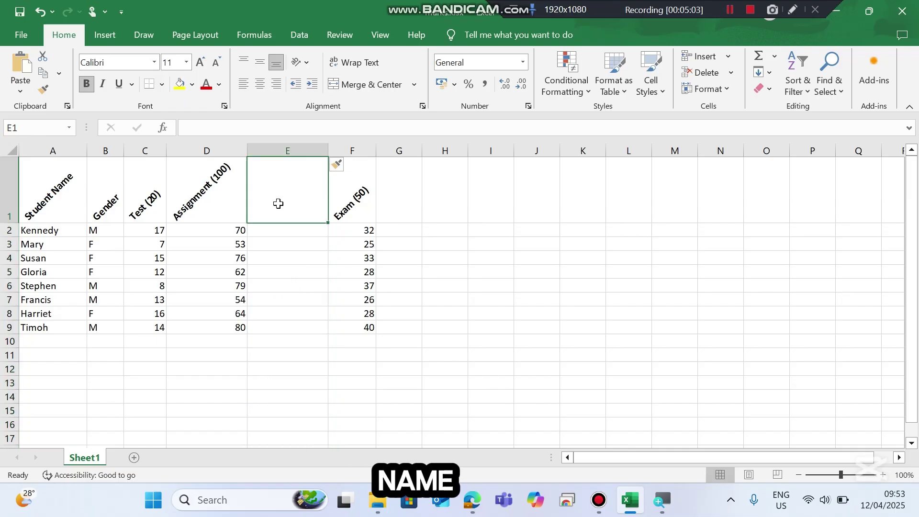
{"action": "type", "text": "Co"}
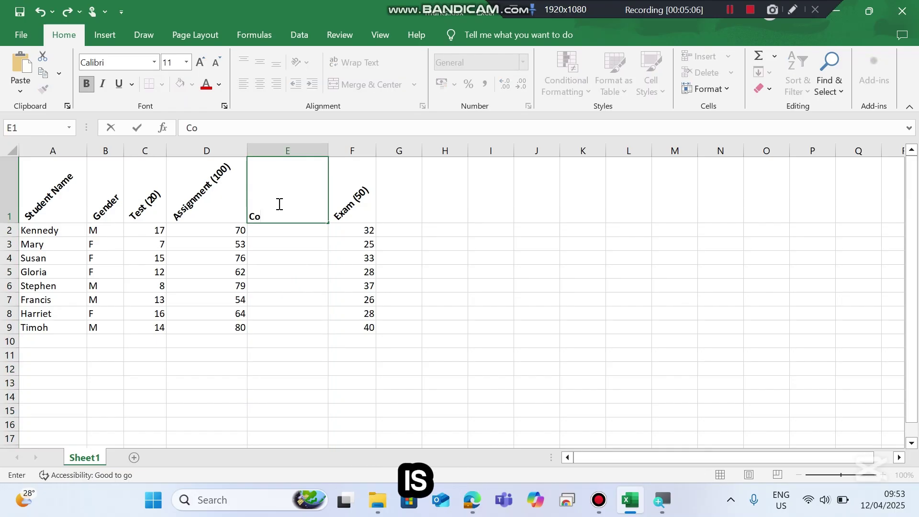
{"action": "type", "text": "urse Work"}
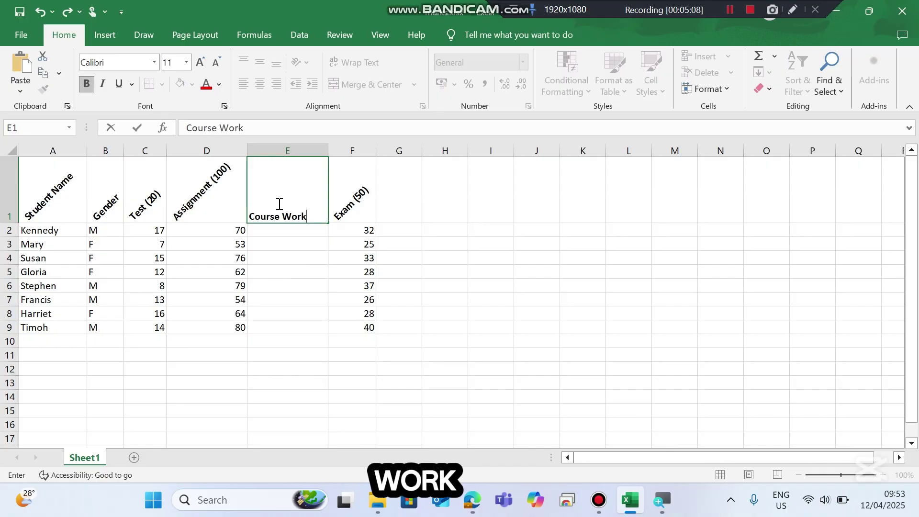
{"action": "key", "text": "Return"}
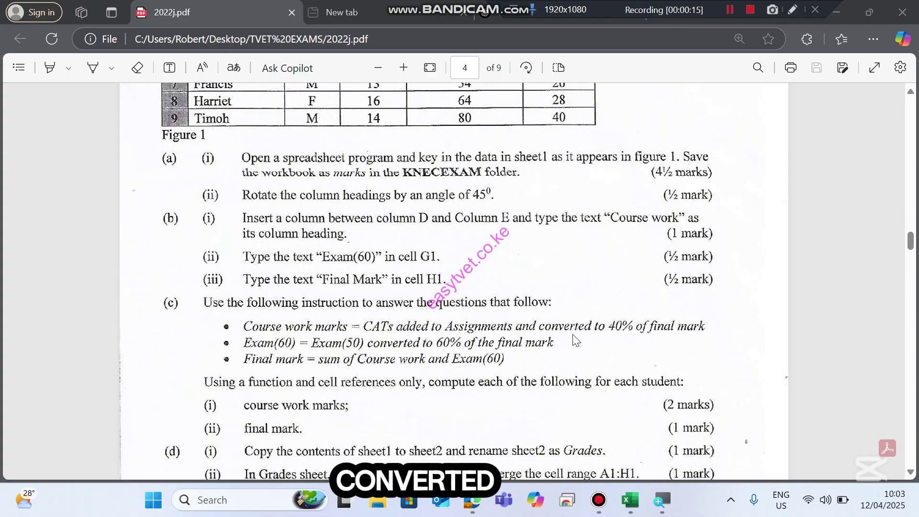
- Scroll the exam PDF through questions (b)–(e) on course work, final mark and the Grades sheet
{"action": "scroll", "coordinate": [576, 339], "scroll_direction": "up", "scroll_amount": 5}
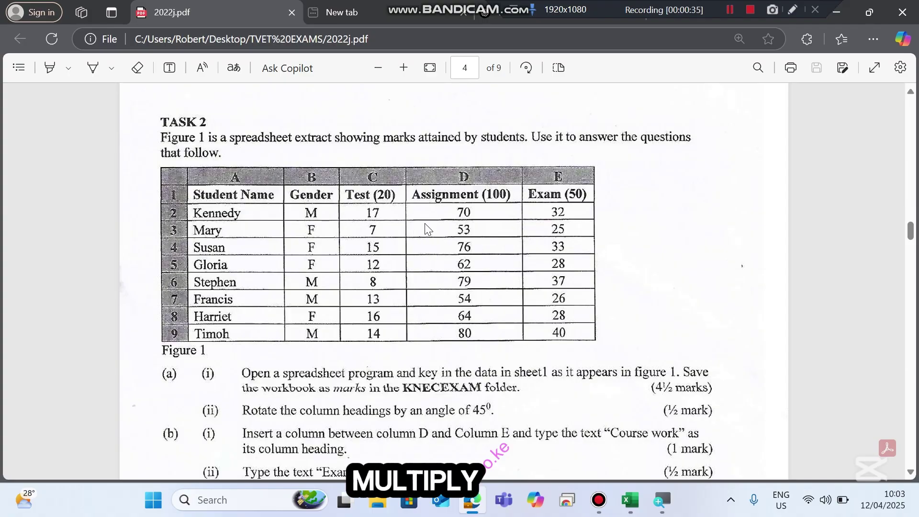
{"action": "scroll", "coordinate": [412, 259], "scroll_direction": "down", "scroll_amount": 3}
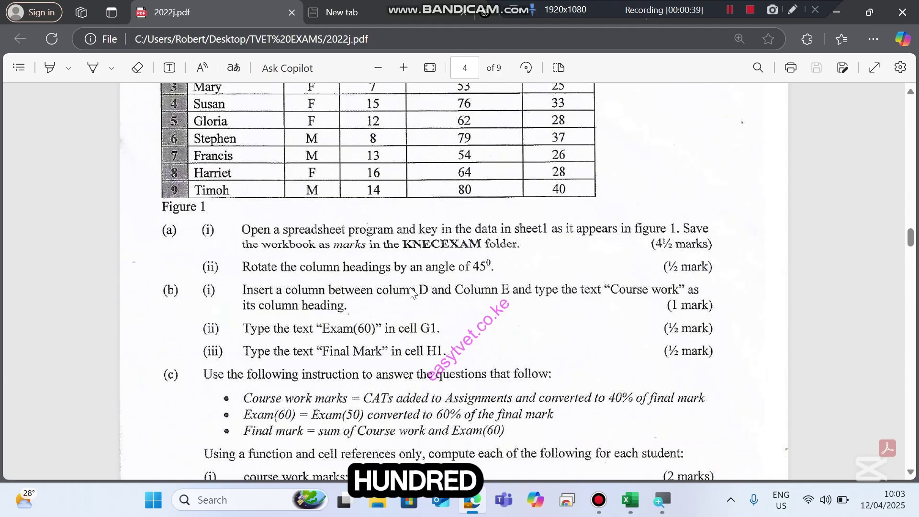
{"action": "scroll", "coordinate": [411, 330], "scroll_direction": "down", "scroll_amount": 2}
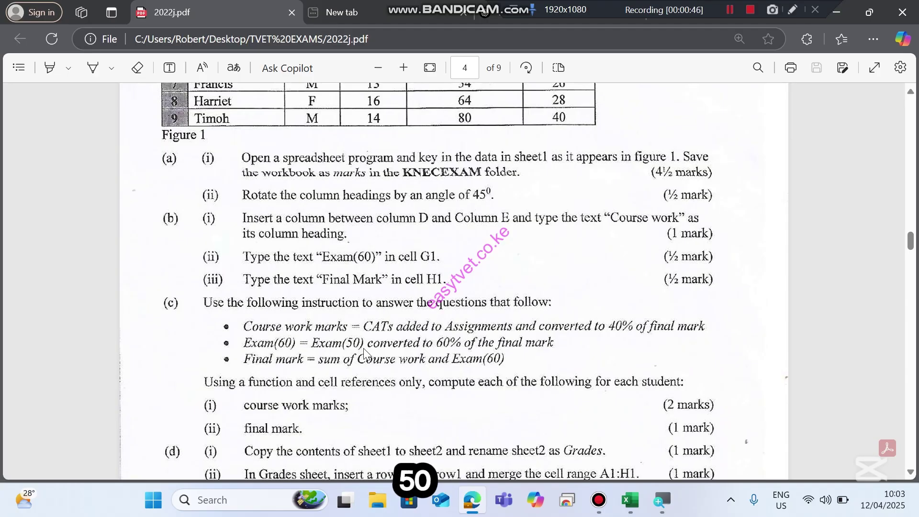
{"action": "scroll", "coordinate": [503, 354], "scroll_direction": "up", "scroll_amount": 3}
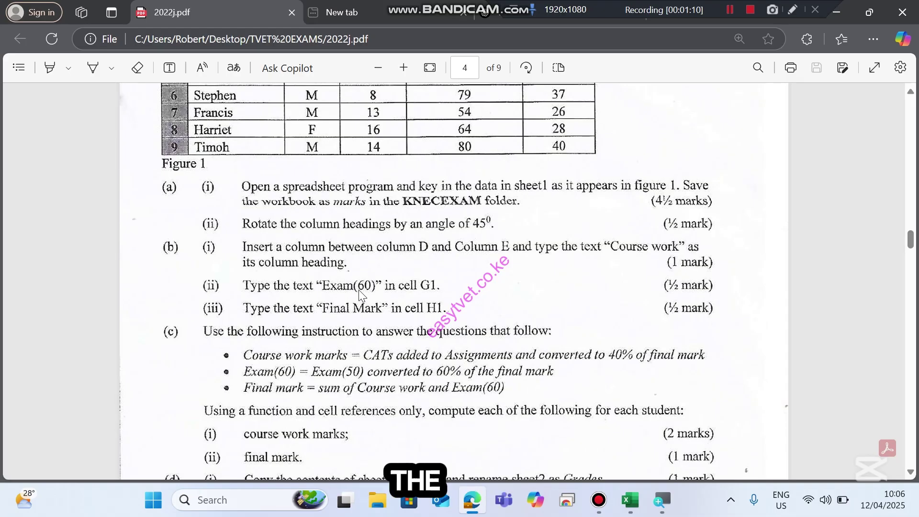
{"action": "scroll", "coordinate": [328, 364], "scroll_direction": "down", "scroll_amount": 2}
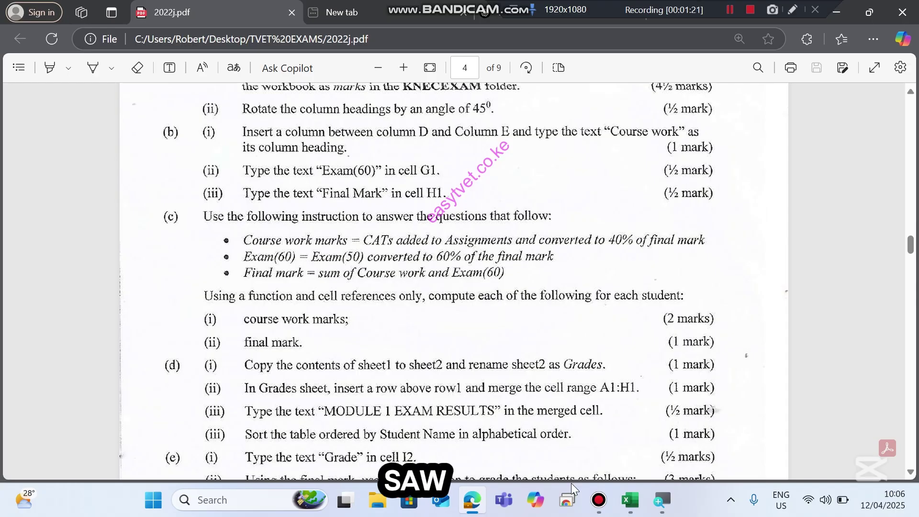
- Enter the course work formula =((C2+D2)/120)*40 in cell E2
{"action": "left_click", "coordinate": [637, 504]}
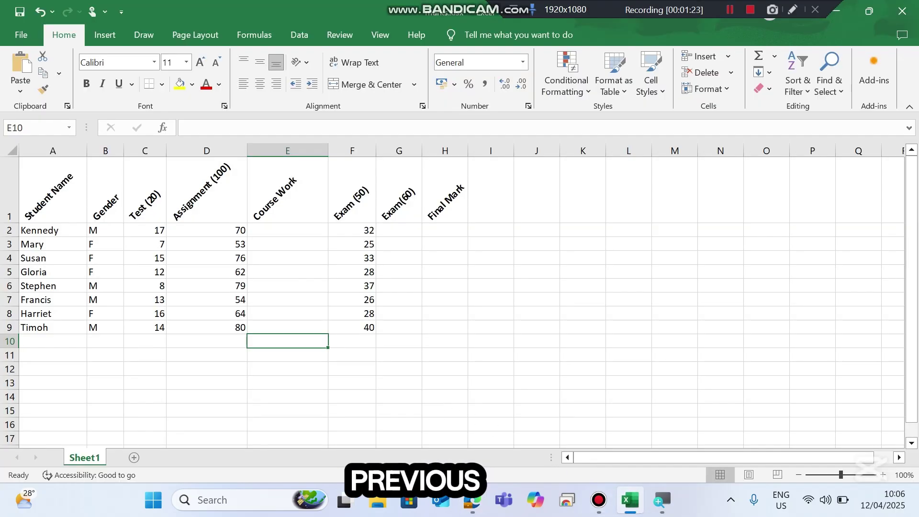
{"action": "left_click", "coordinate": [472, 502]}
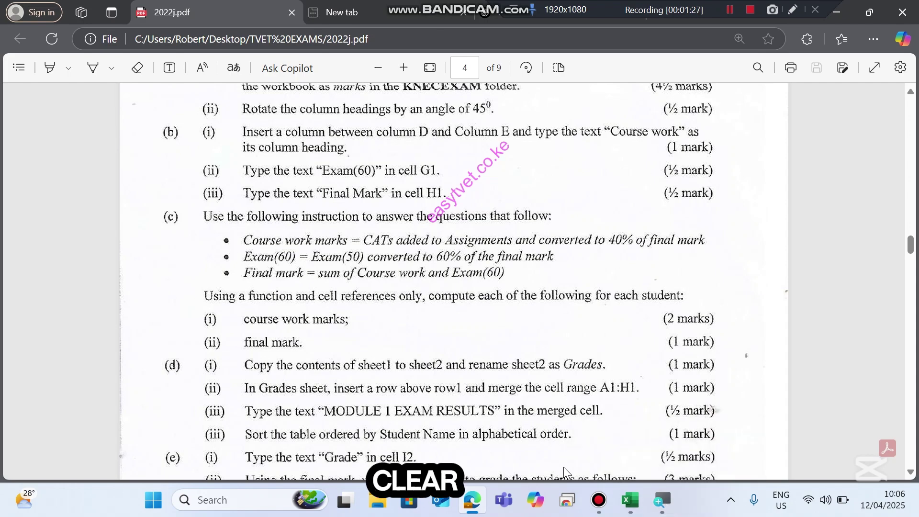
{"action": "left_click", "coordinate": [630, 501]}
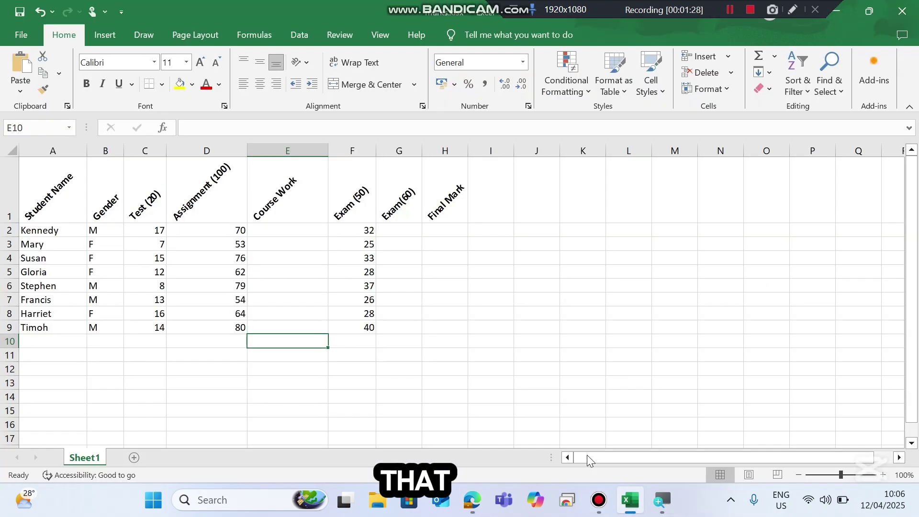
{"action": "left_click", "coordinate": [286, 233]}
{"action": "type", "text": "=(("}
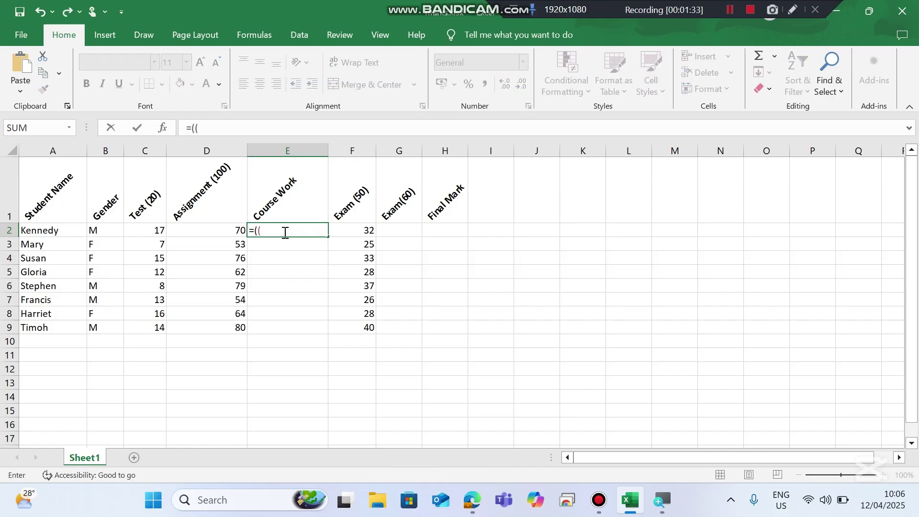
{"action": "left_click", "coordinate": [150, 231]}
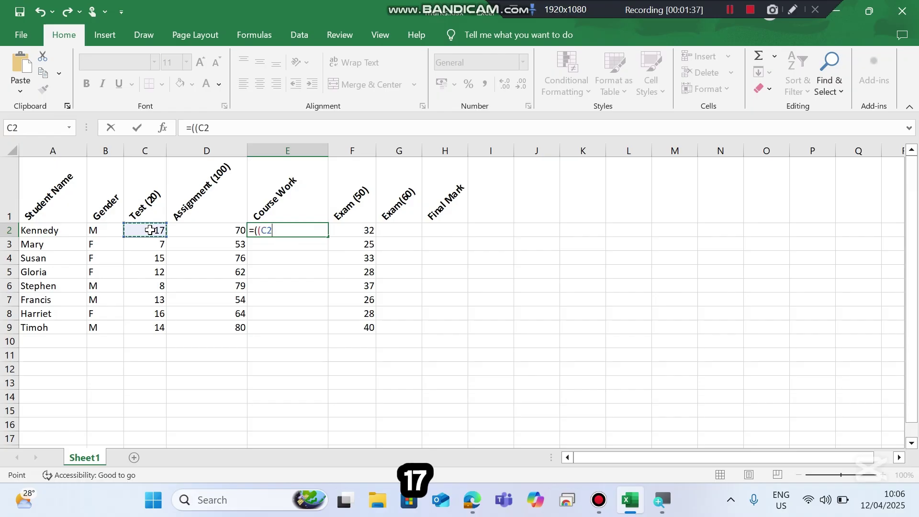
{"action": "type", "text": "+"}
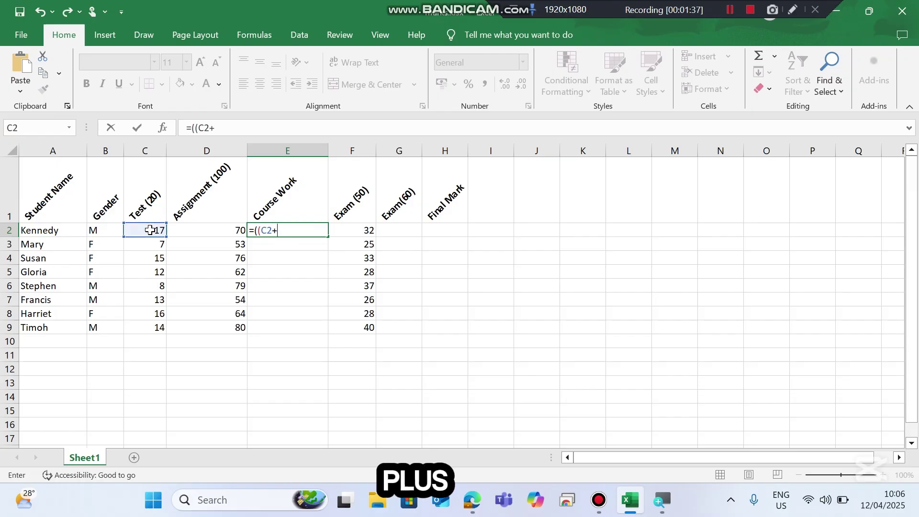
{"action": "left_click", "coordinate": [197, 229]}
{"action": "type", "text": ")/120)*40"}
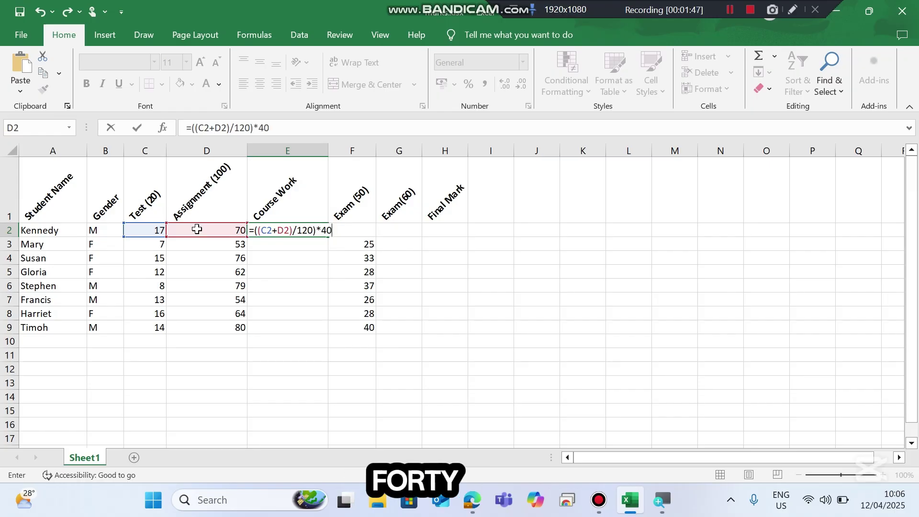
{"action": "key", "text": "Return"}
- Fill the course work formula down from E2 to E9 and check the results
{"action": "key", "text": "Up"}
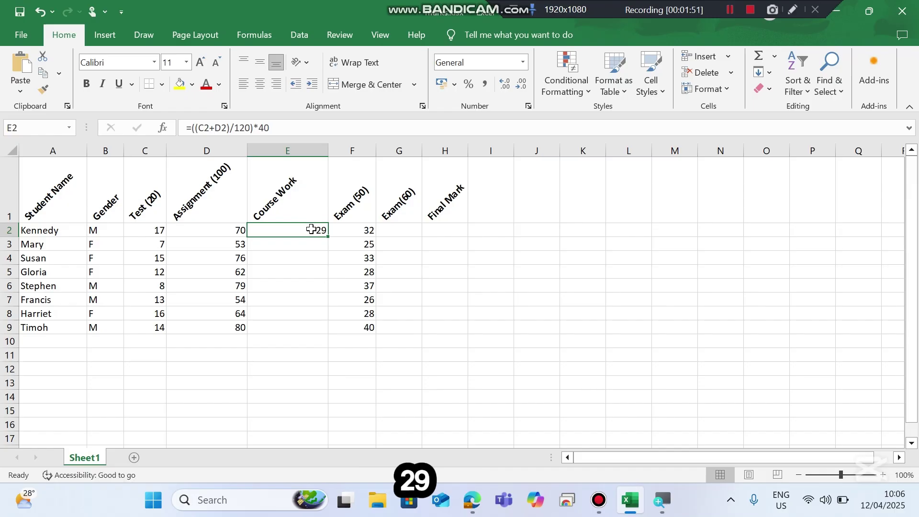
{"action": "left_click_drag", "start_coordinate": [331, 238], "coordinate": [333, 335]}
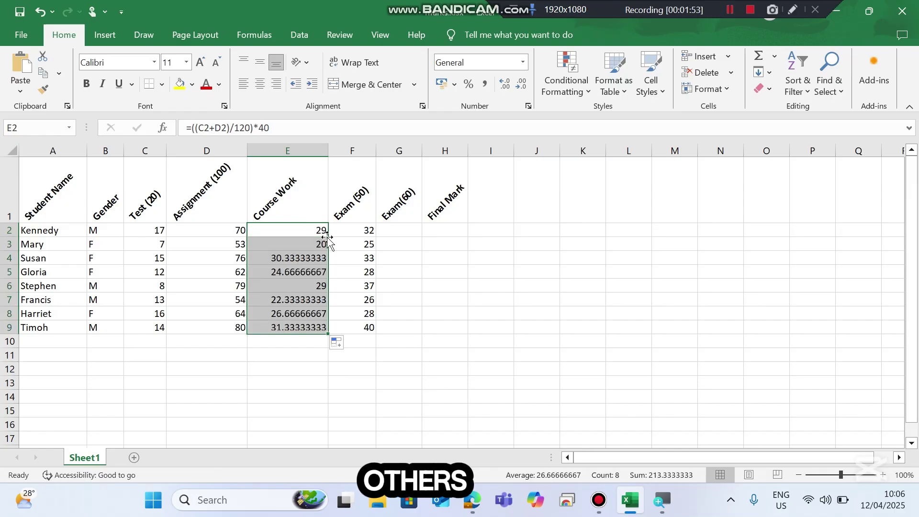
{"action": "left_click", "coordinate": [307, 241]}
{"action": "key", "text": "Down"}
{"action": "key", "text": "Down"}
{"action": "key", "text": "Down"}
{"action": "key", "text": "Down"}
{"action": "key", "text": "Down"}
{"action": "key", "text": "Down"}
{"action": "key", "text": "Down"}
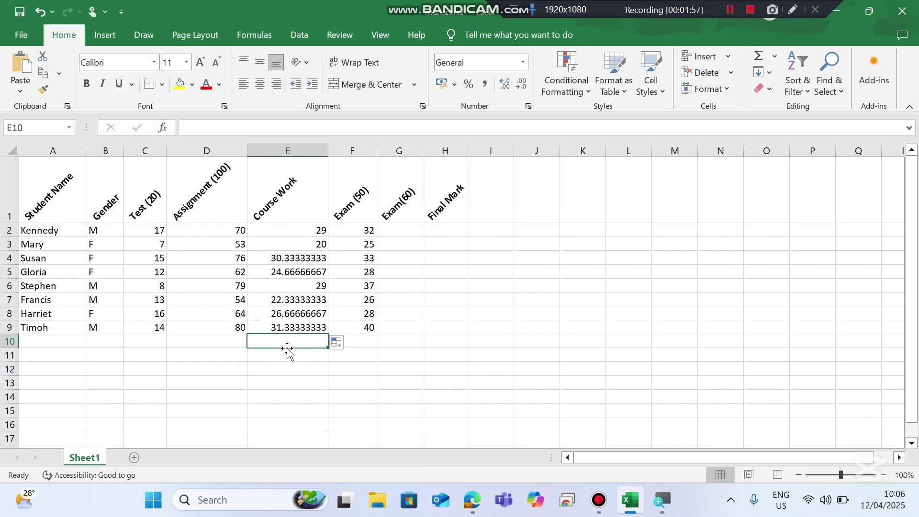
- Enter =(F2/50)*60 in G2 and fill it down to G9 for the Exam(60) marks
{"action": "left_click", "coordinate": [411, 229]}
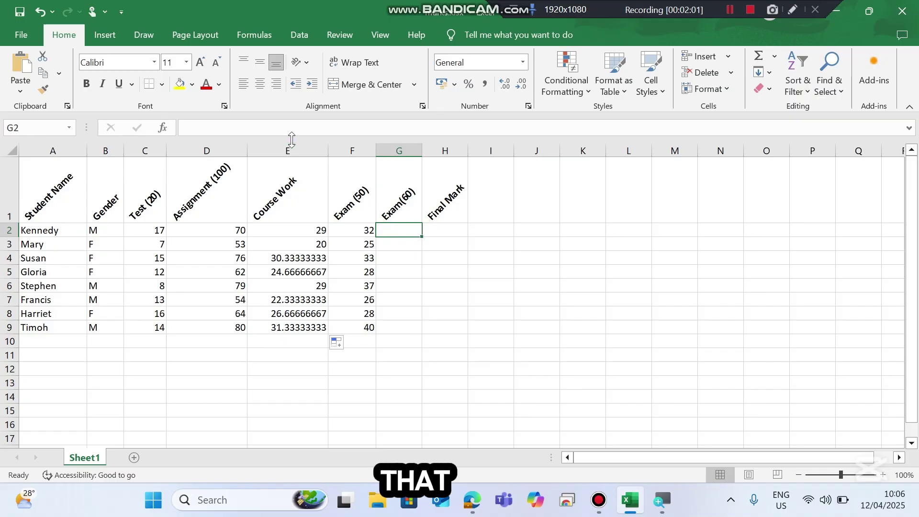
{"action": "type", "text": "=("}
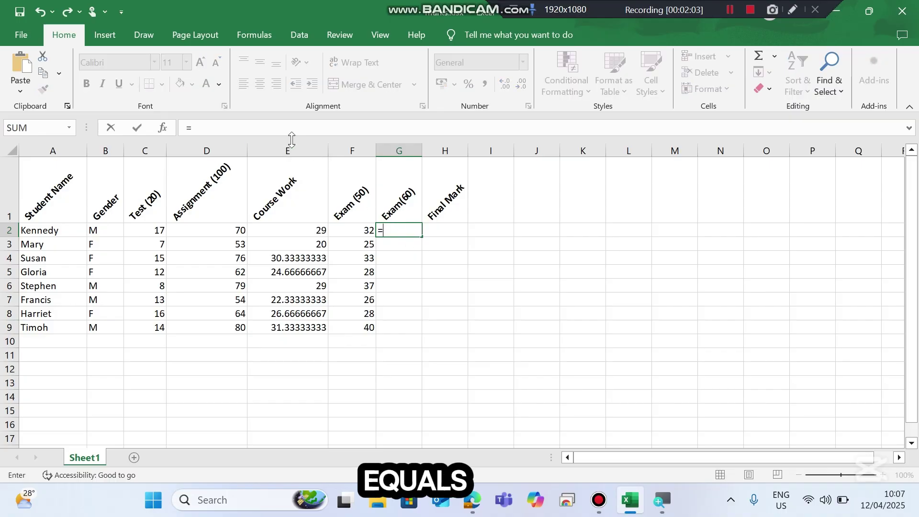
{"action": "left_click", "coordinate": [345, 230]}
{"action": "type", "text": "/50)"}
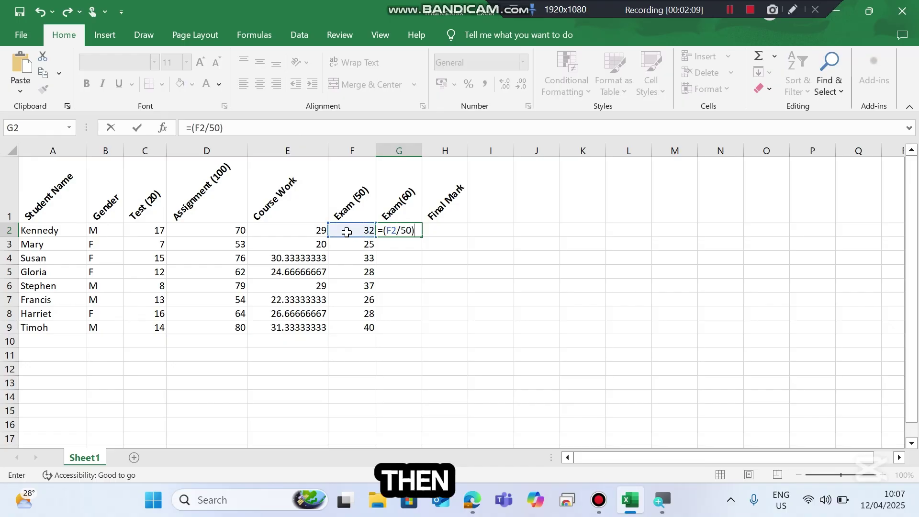
{"action": "type", "text": "*"}
{"action": "key", "text": "Return"}
{"action": "left_click", "coordinate": [392, 225]}
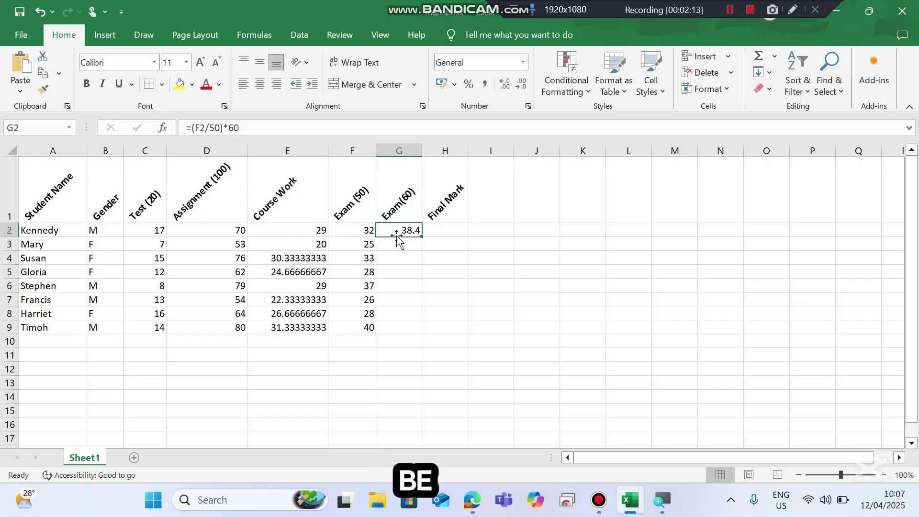
{"action": "double_click", "coordinate": [424, 236]}
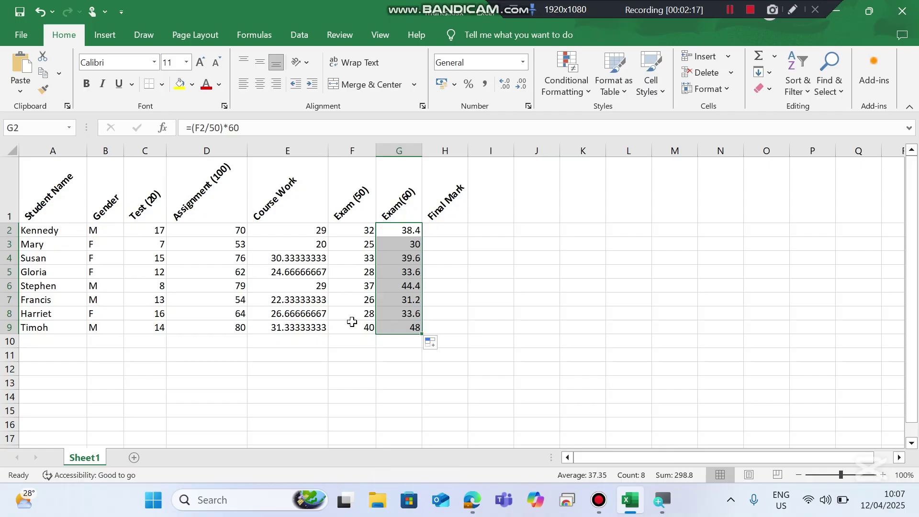
{"action": "left_click", "coordinate": [243, 246]}
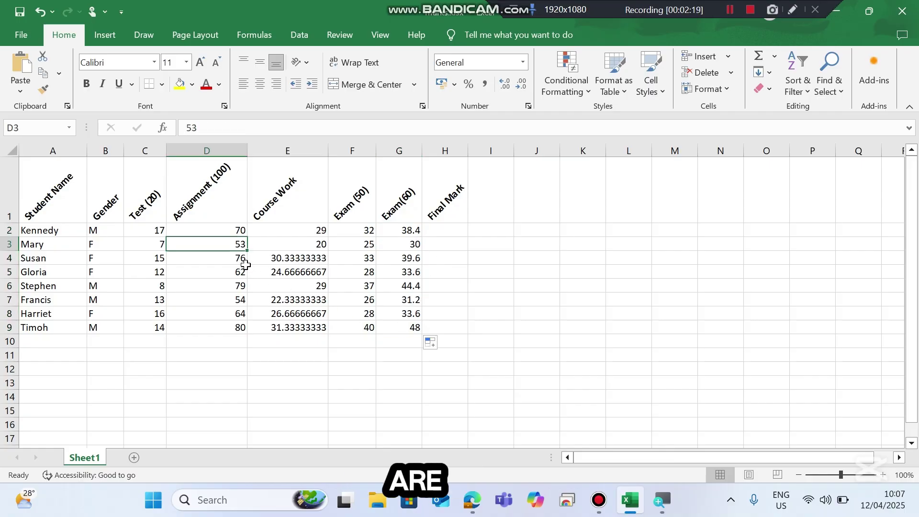
{"action": "left_click", "coordinate": [151, 231]}
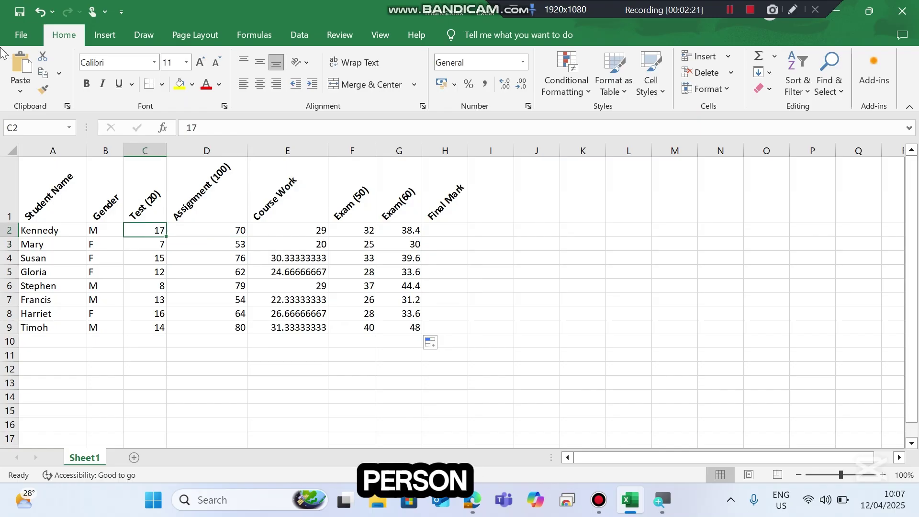
{"action": "type", "text": "20"}
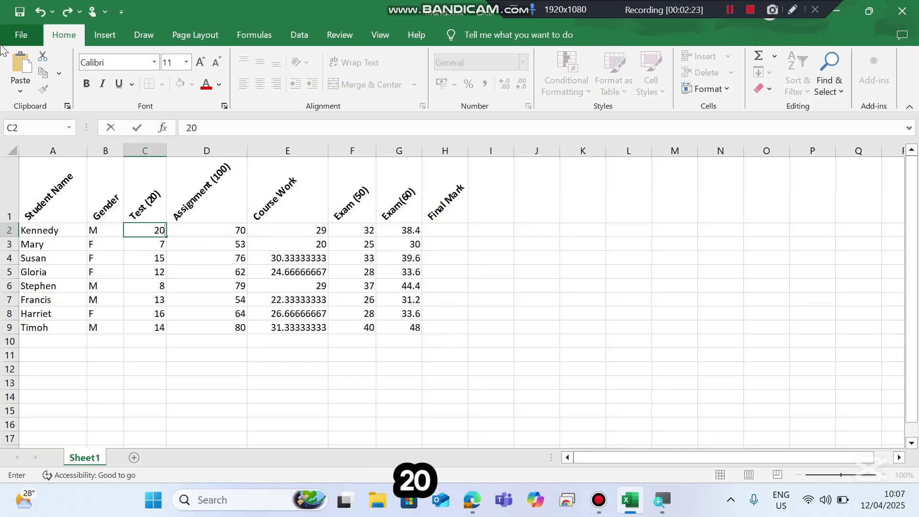
{"action": "key", "text": "Tab"}
{"action": "type", "text": "1"}
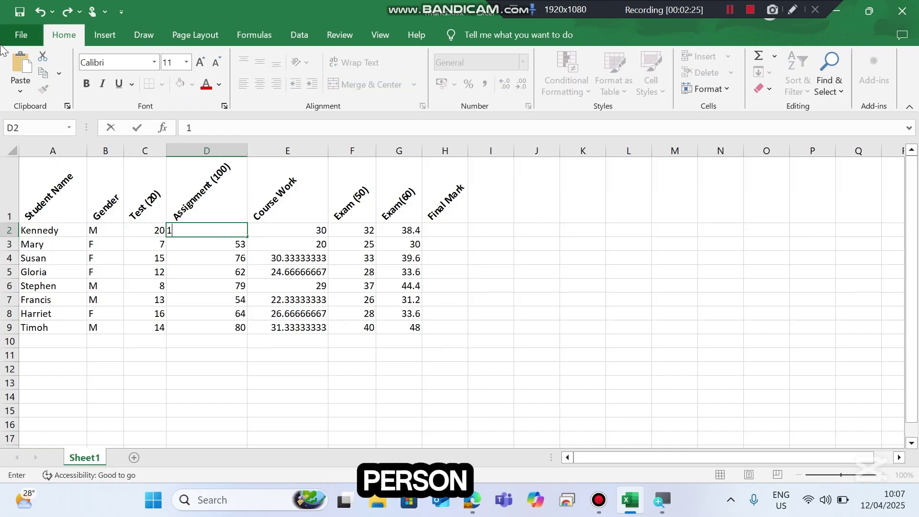
{"action": "type", "text": "00"}
{"action": "key", "text": "Tab"}
{"action": "key", "text": "Tab"}
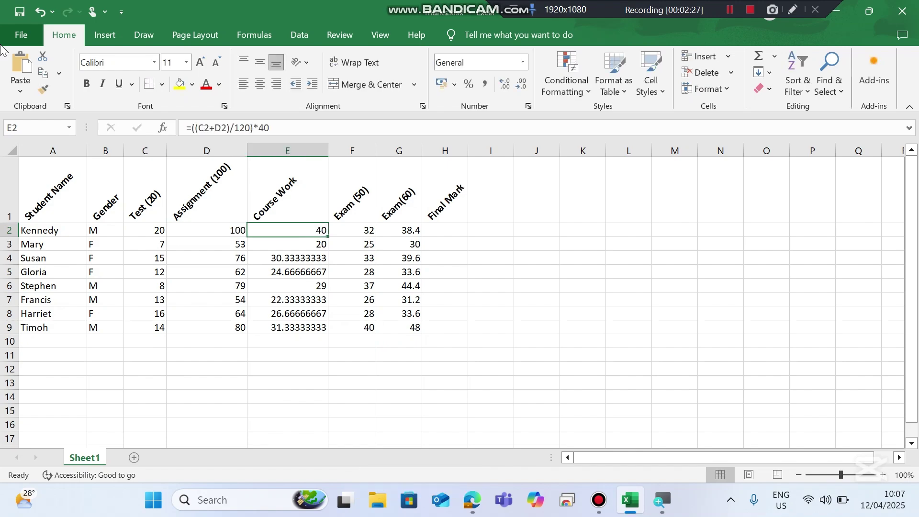
{"action": "type", "text": "50"}
{"action": "key", "text": "Tab"}
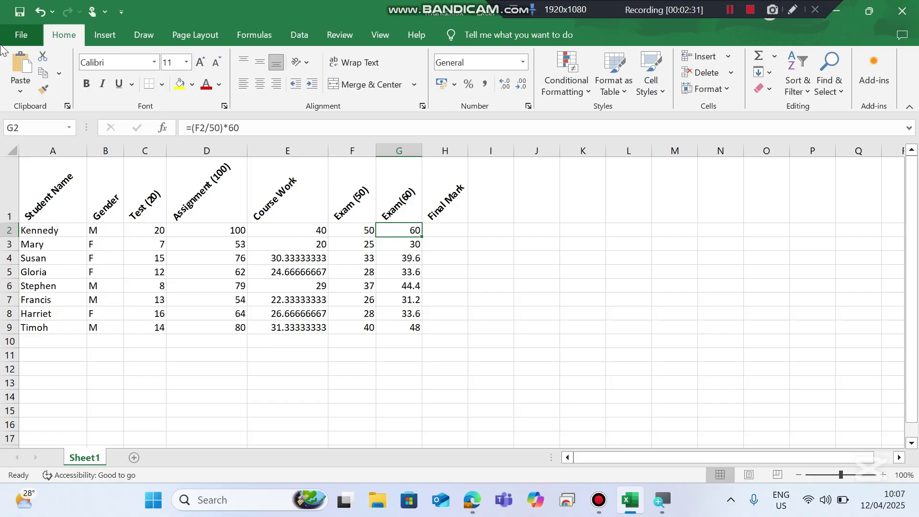
{"action": "key", "text": "Tab"}
{"action": "type", "text": "="}
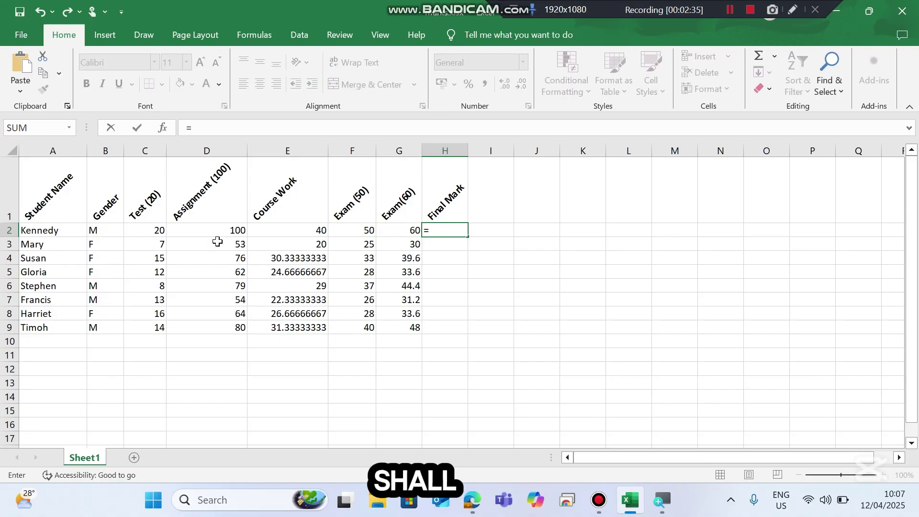
{"action": "left_click", "coordinate": [286, 226]}
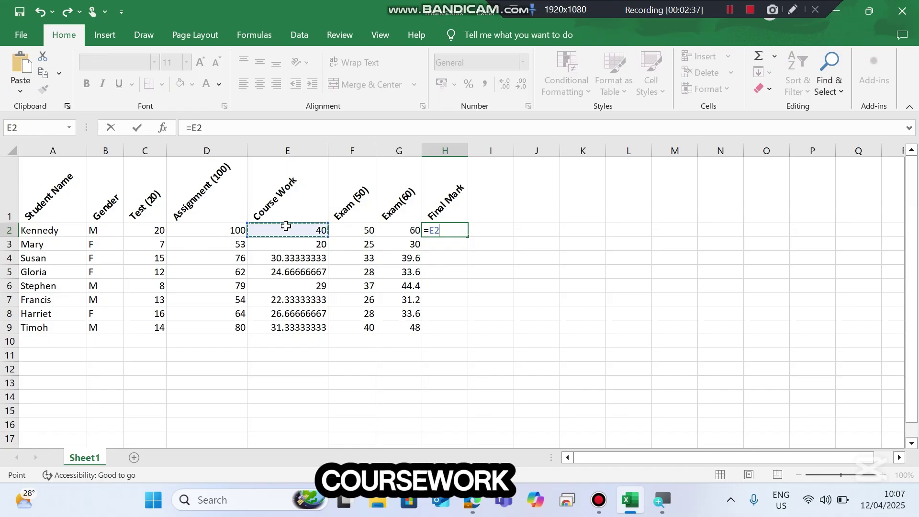
{"action": "type", "text": "+"}
{"action": "left_click", "coordinate": [387, 230]}
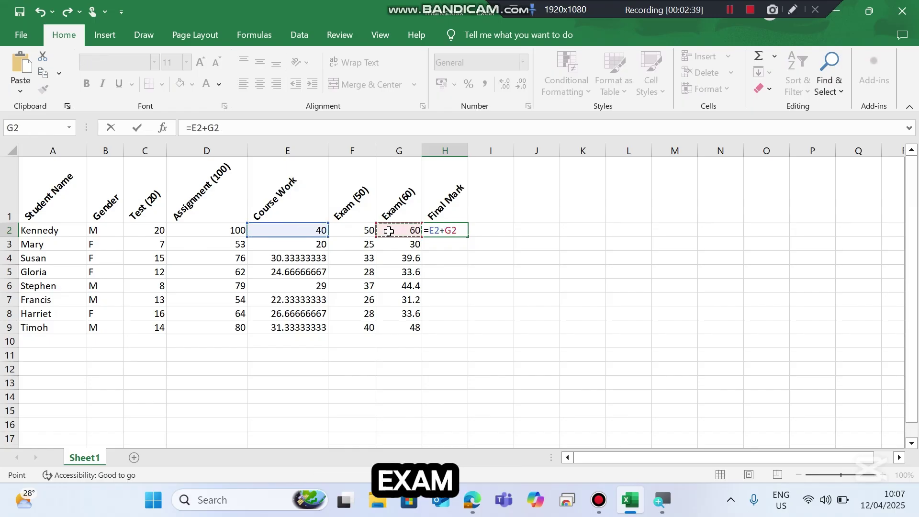
{"action": "key", "text": "Return"}
{"action": "left_click", "coordinate": [451, 230]}
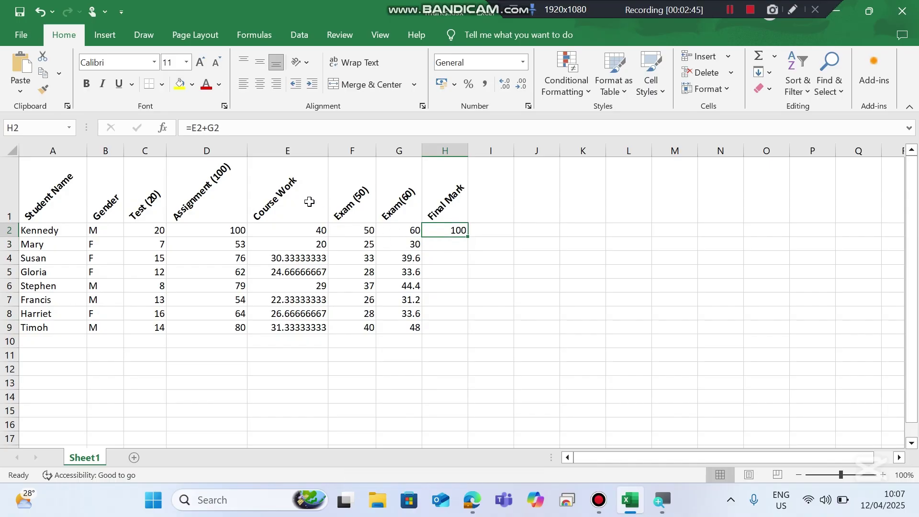
{"action": "key", "text": "ctrl+z"}
{"action": "key", "text": "ctrl+z"}
{"action": "key", "text": "ctrl+z"}
{"action": "key", "text": "ctrl+z"}
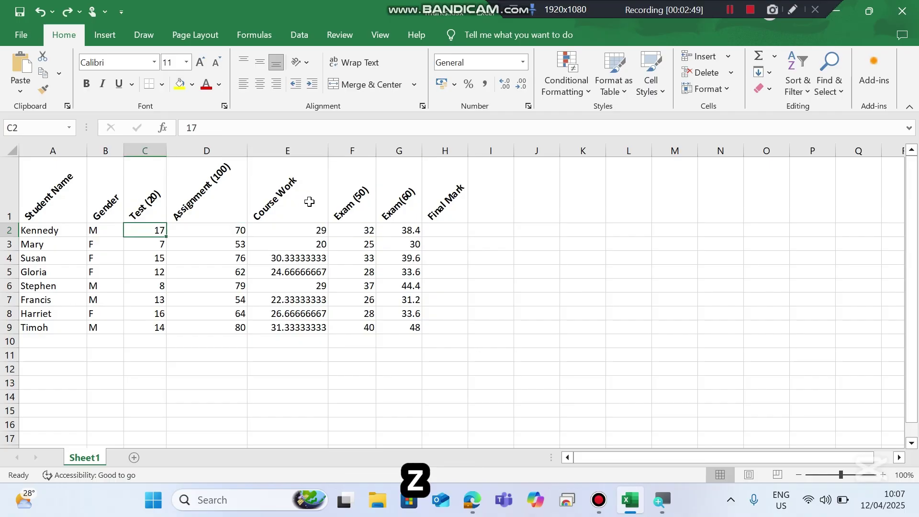
- Enter the formula =E2+G2 in H2 for Kennedy's final mark
{"action": "left_click", "coordinate": [439, 234]}
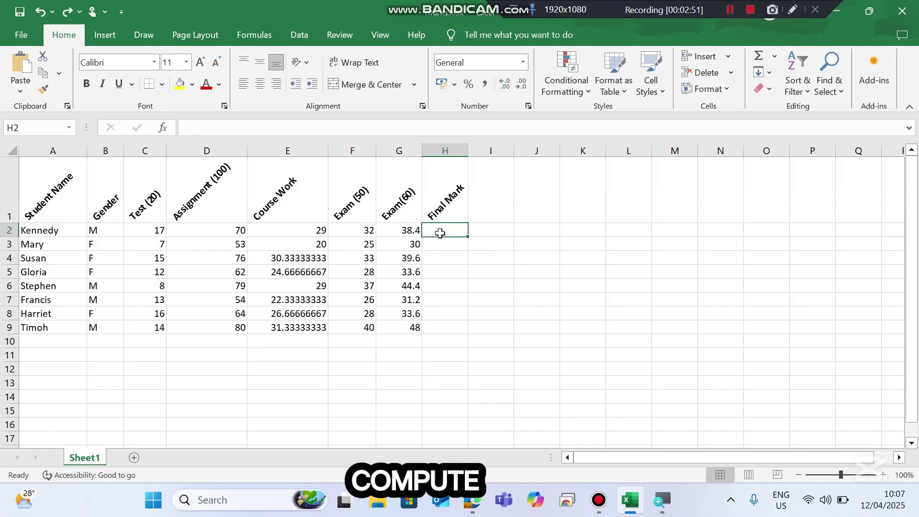
{"action": "type", "text": "="}
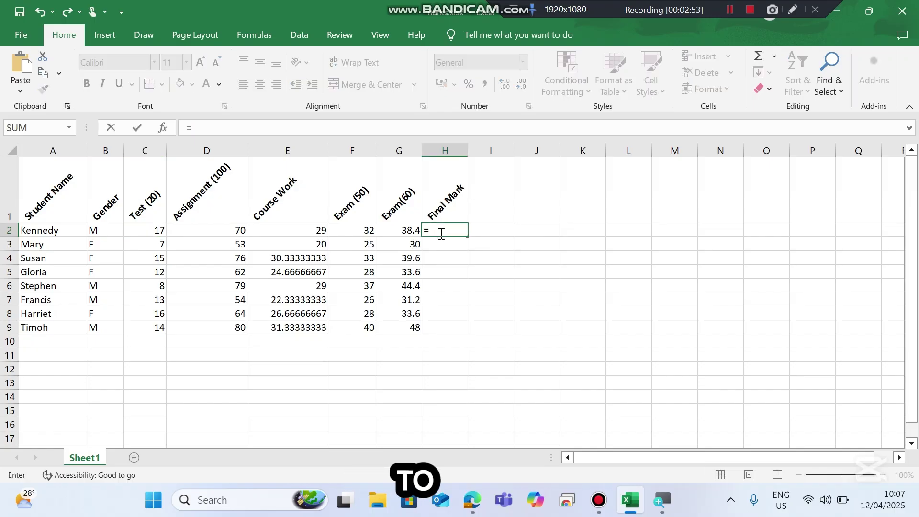
{"action": "left_click", "coordinate": [299, 230]}
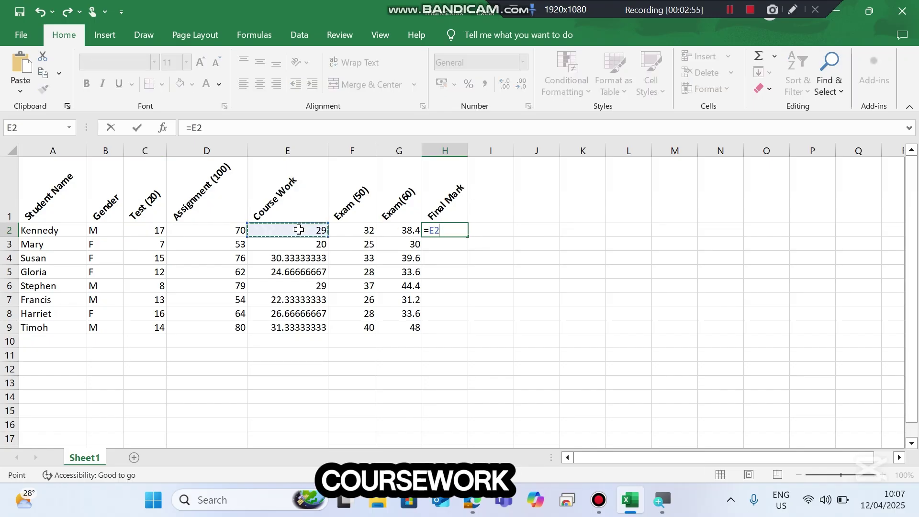
{"action": "type", "text": "+"}
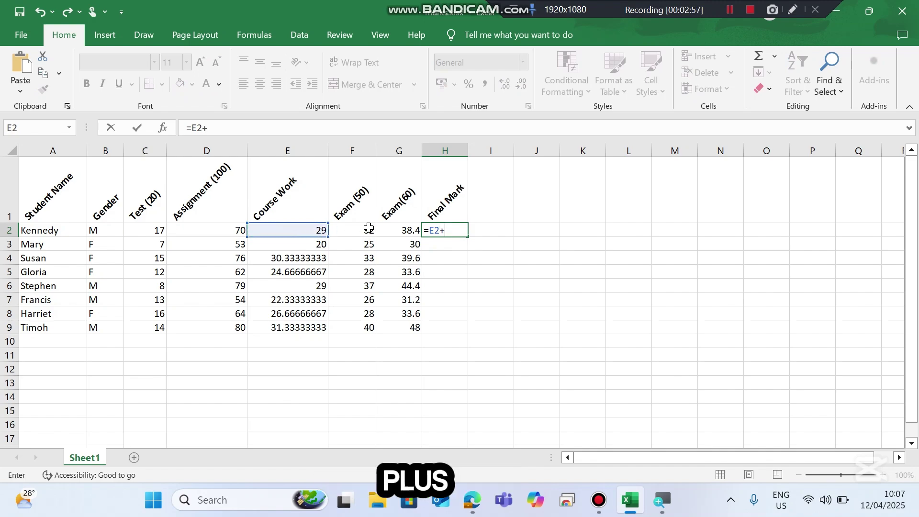
{"action": "left_click", "coordinate": [392, 231]}
{"action": "key", "text": "Return"}
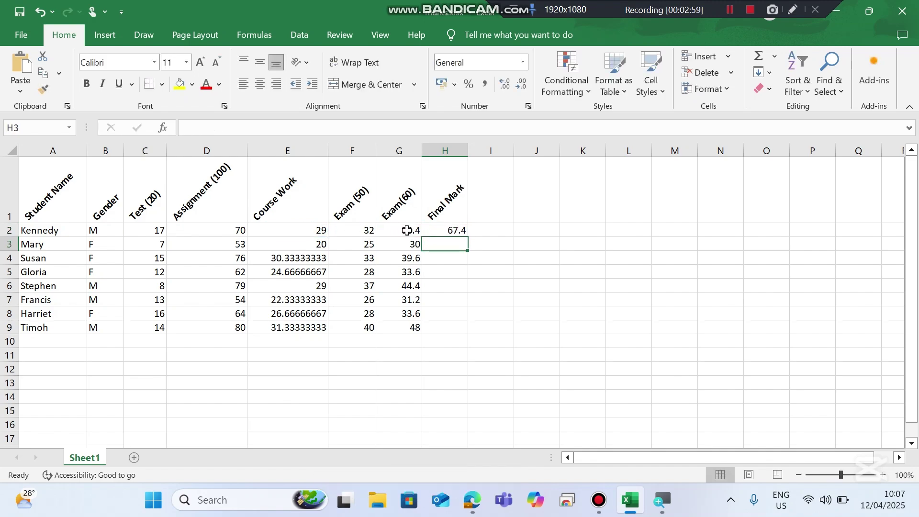
- Fill the final mark formula down to H9 and check the copied results
{"action": "left_click", "coordinate": [450, 230]}
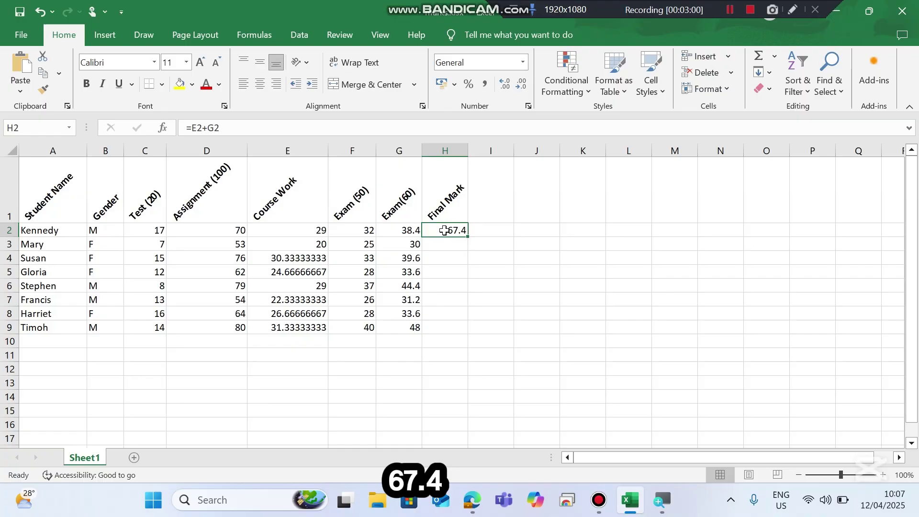
{"action": "double_click", "coordinate": [469, 237]}
{"action": "left_click", "coordinate": [447, 286]}
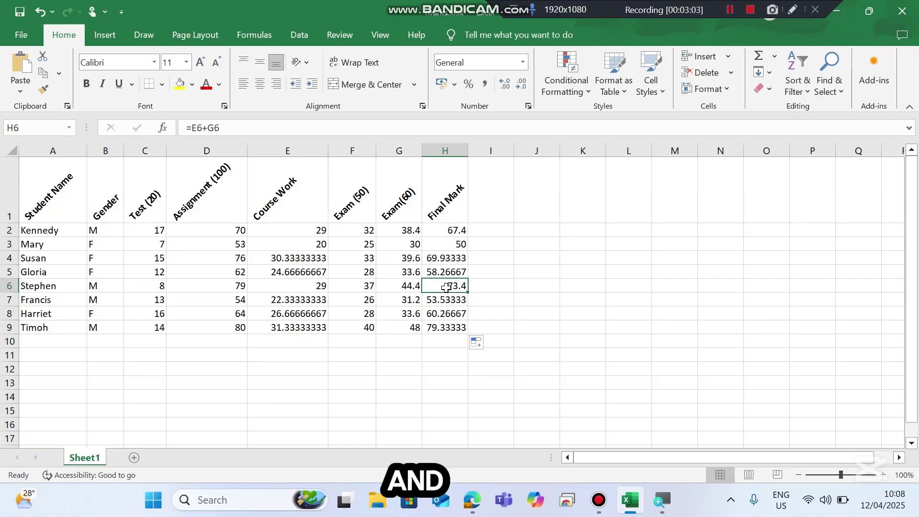
{"action": "key", "text": "Up"}
{"action": "key", "text": "Up"}
{"action": "key", "text": "Up"}
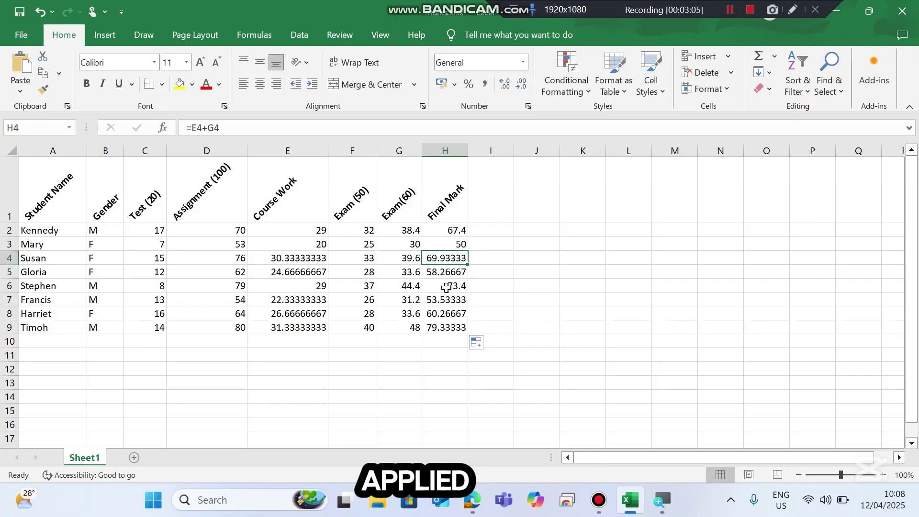
{"action": "key", "text": "Up"}
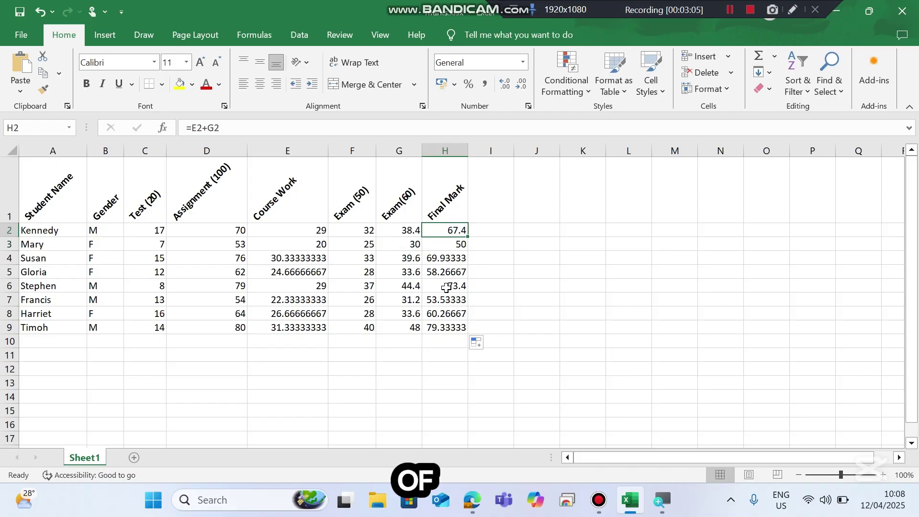
{"action": "left_click", "coordinate": [463, 502]}
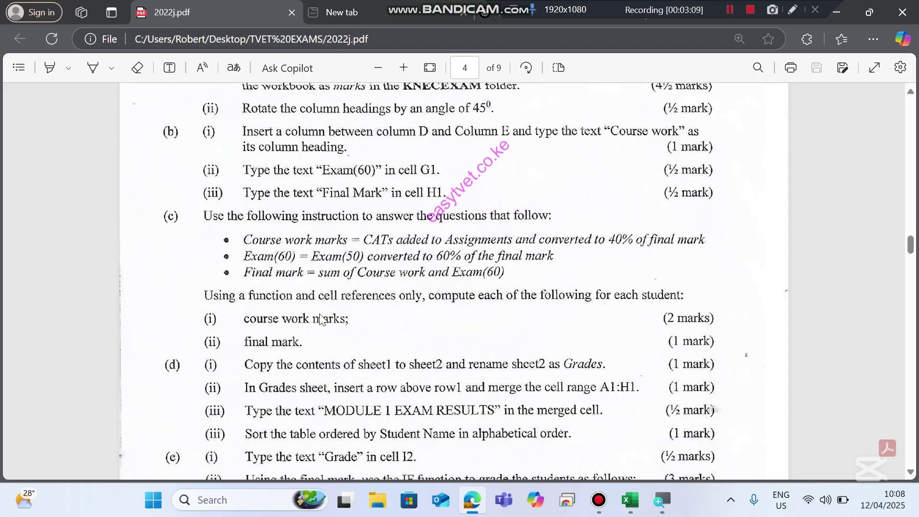
{"action": "scroll", "coordinate": [323, 320], "scroll_direction": "down", "scroll_amount": 3}
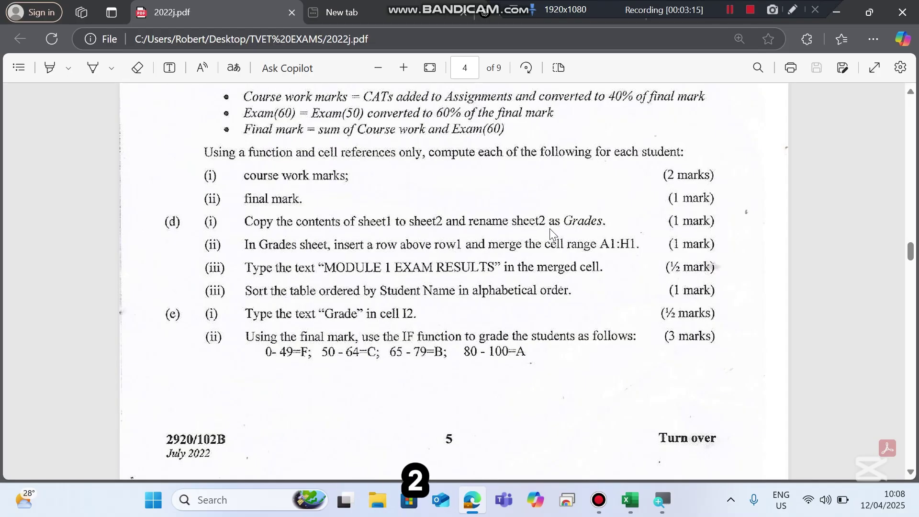
{"action": "left_click", "coordinate": [629, 499]}
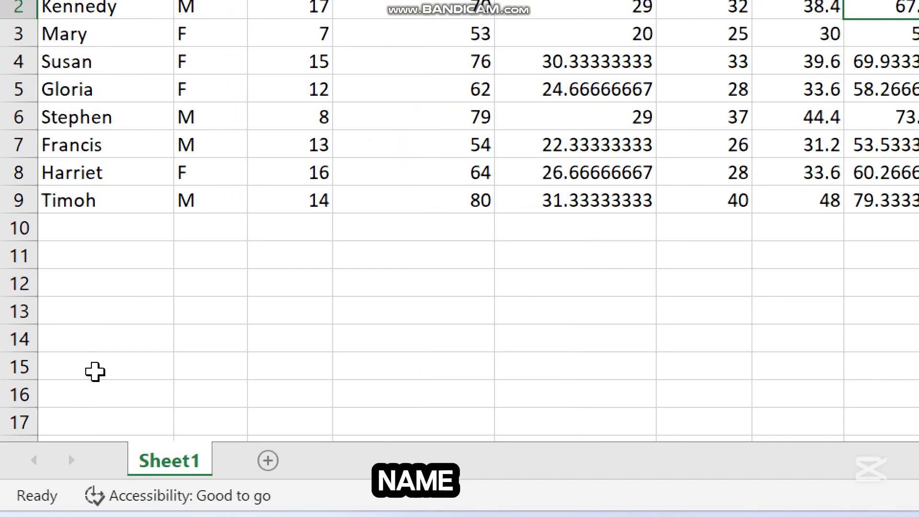
- Create a copy of Sheet1 placed at the end of the workbook
{"action": "right_click", "coordinate": [147, 461]}
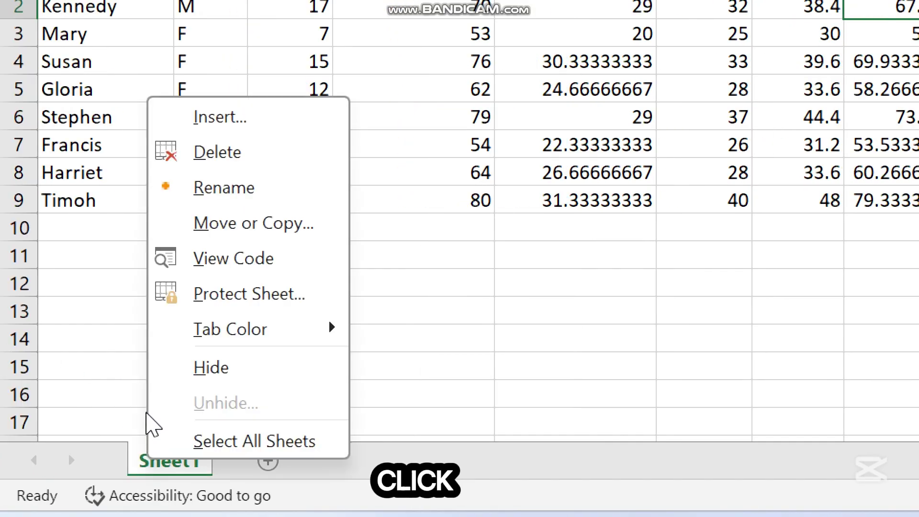
{"action": "left_click", "coordinate": [216, 224]}
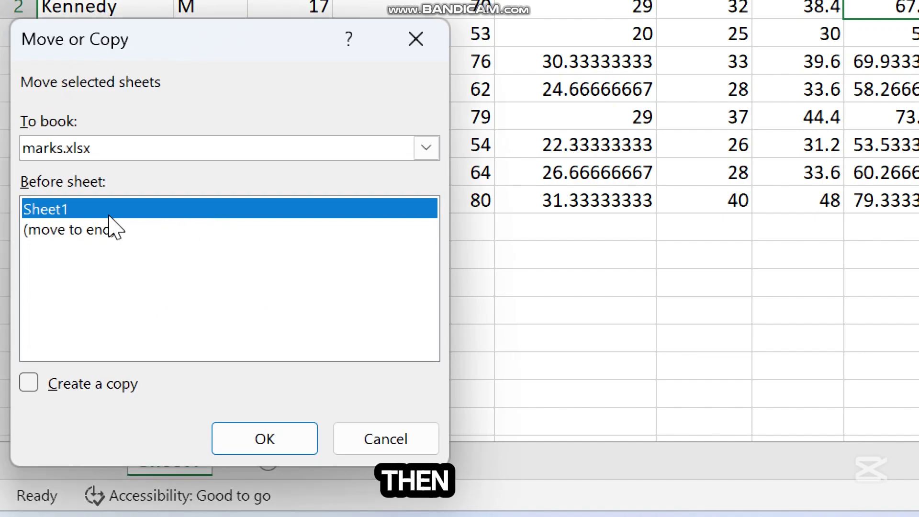
{"action": "left_click", "coordinate": [105, 230]}
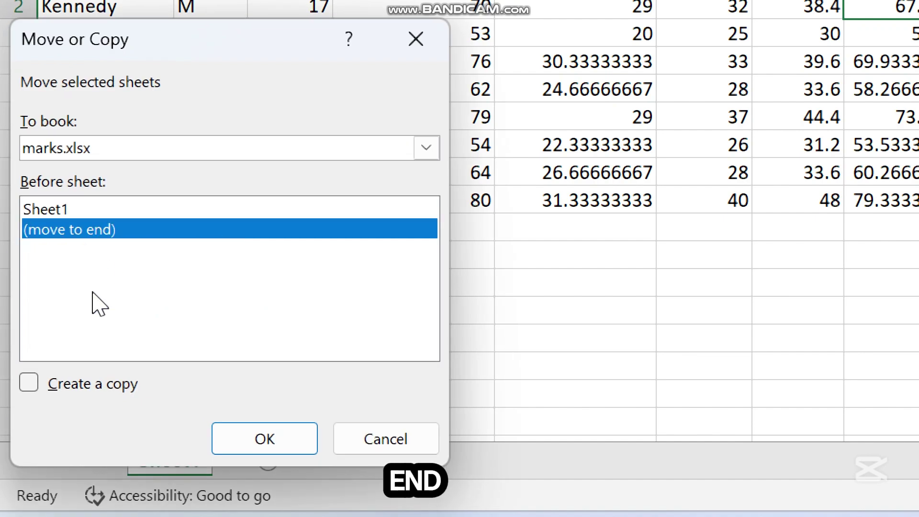
{"action": "left_click", "coordinate": [30, 390]}
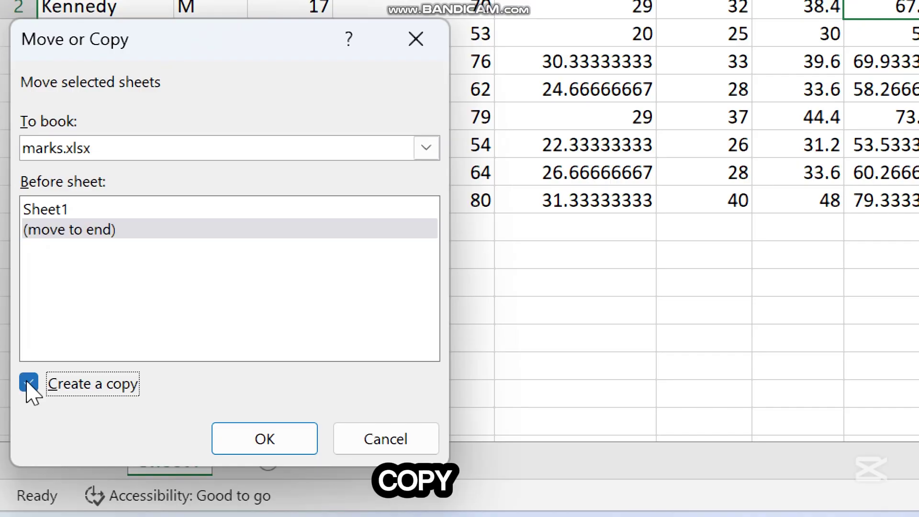
{"action": "left_click", "coordinate": [253, 438]}
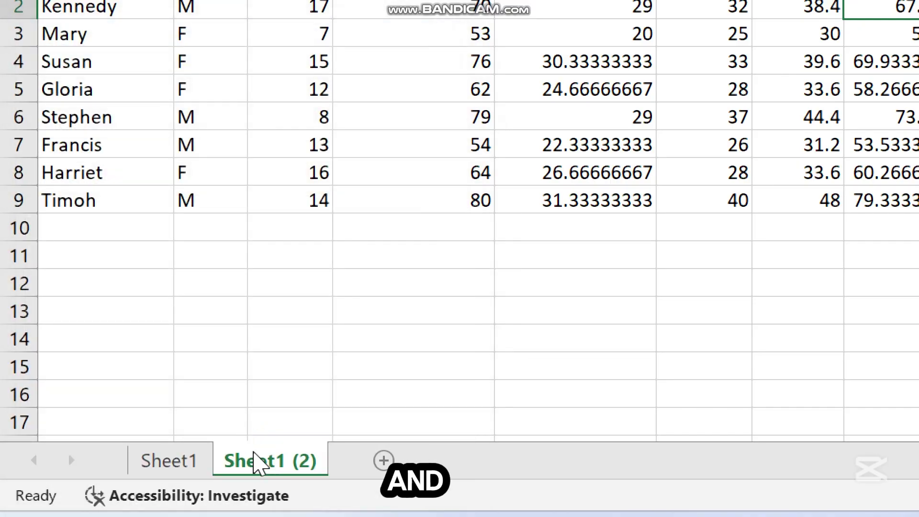
- Rename the copied sheet to grades
{"action": "right_click", "coordinate": [252, 461]}
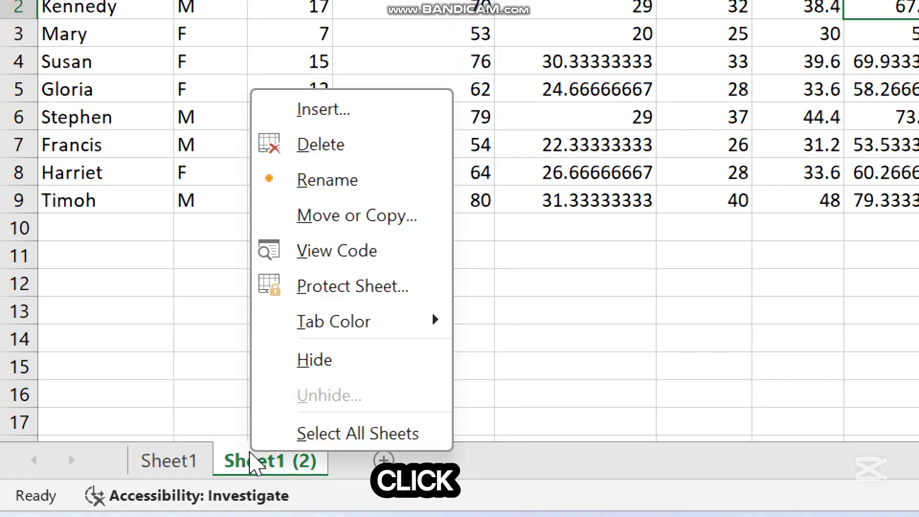
{"action": "left_click", "coordinate": [326, 188]}
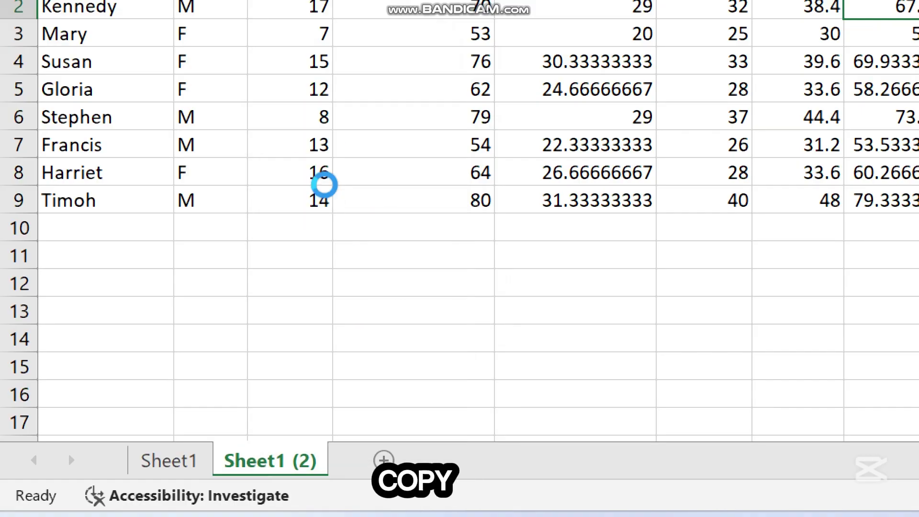
{"action": "type", "text": "grades"}
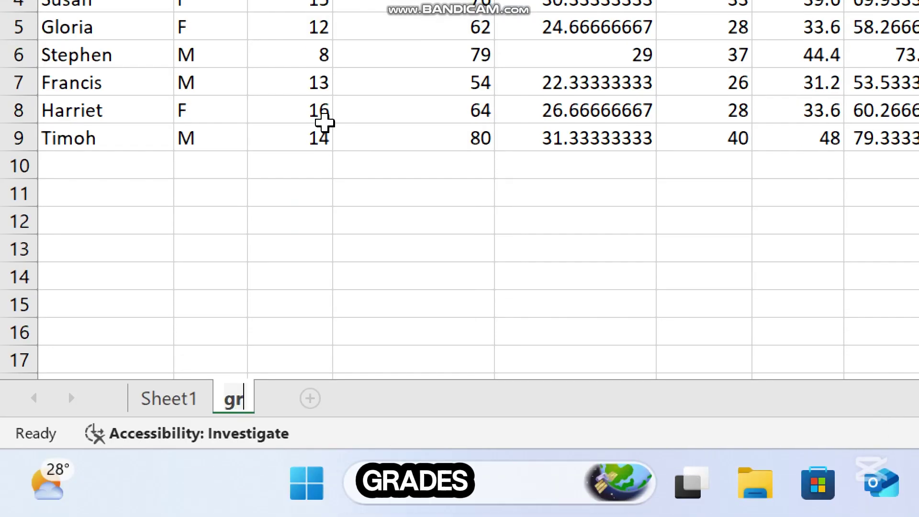
{"action": "key", "text": "Return"}
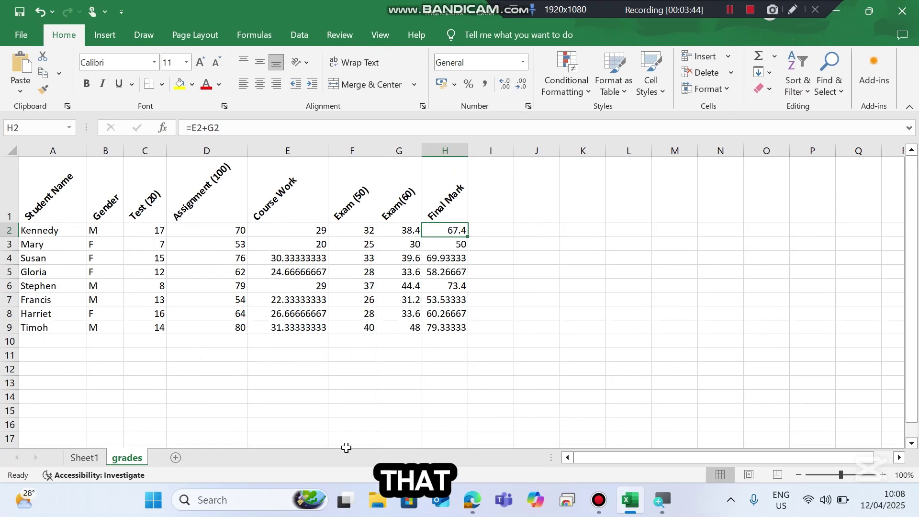
{"action": "mouse_move", "coordinate": [471, 500]}
{"action": "left_click", "coordinate": [463, 444]}
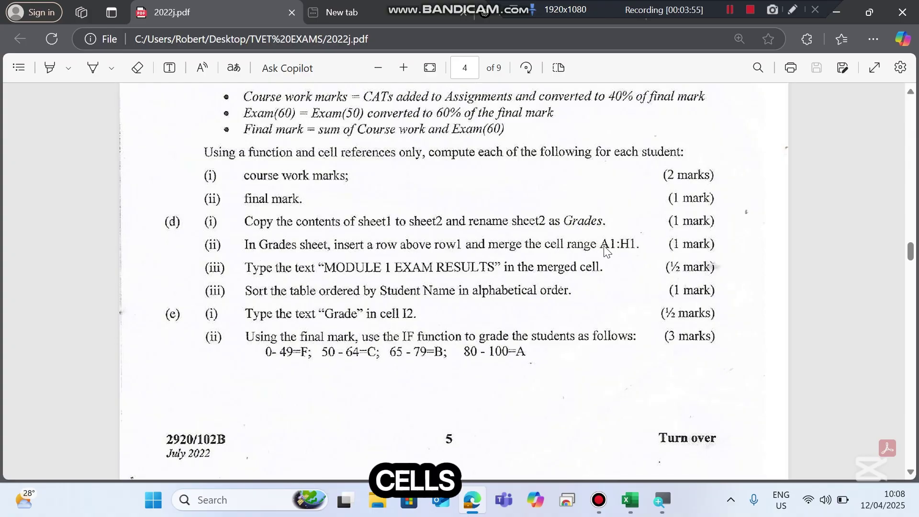
{"action": "left_click", "coordinate": [621, 501]}
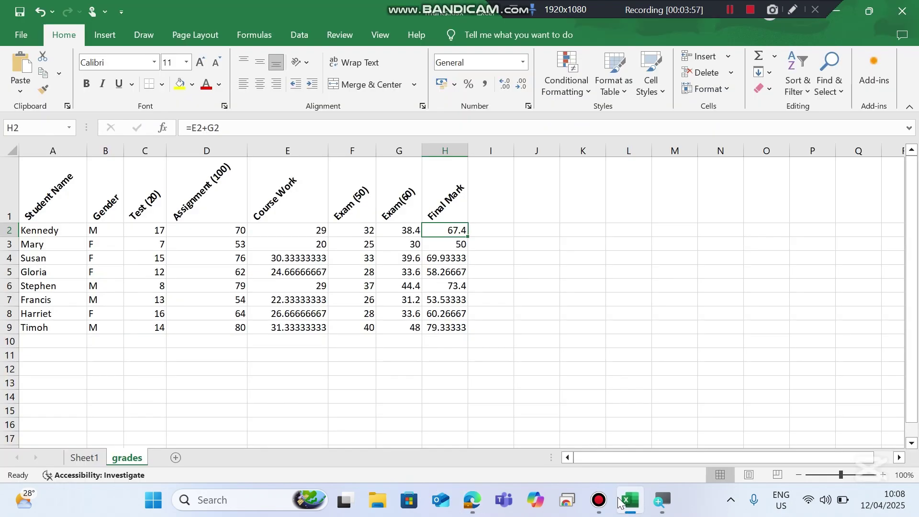
- Insert a blank row 1 above the table, merge and centre A1:H1, then bring up the exam PDF
{"action": "right_click", "coordinate": [2, 195]}
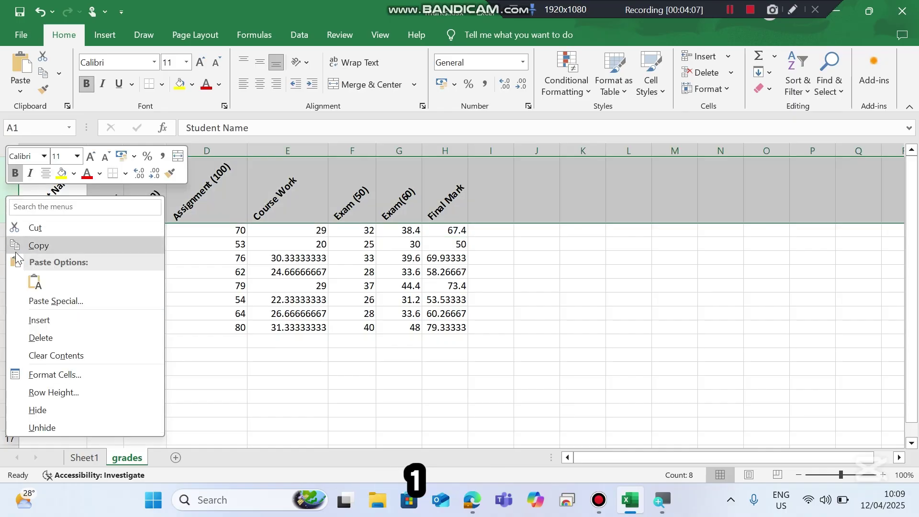
{"action": "left_click", "coordinate": [30, 319]}
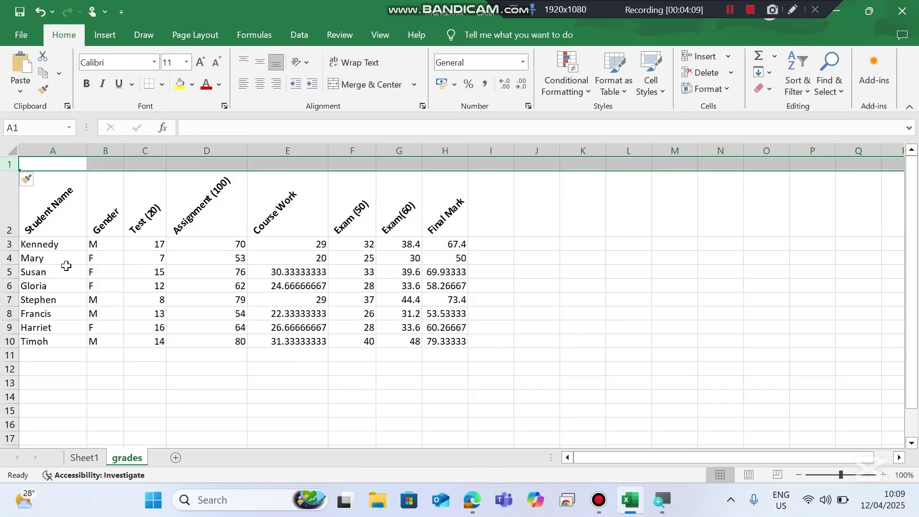
{"action": "left_click", "coordinate": [113, 244]}
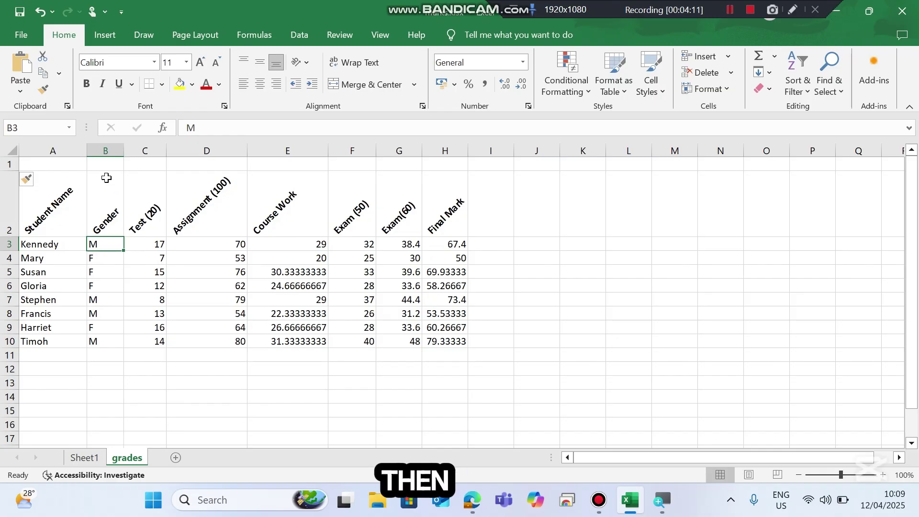
{"action": "left_click_drag", "start_coordinate": [52, 165], "coordinate": [458, 157]}
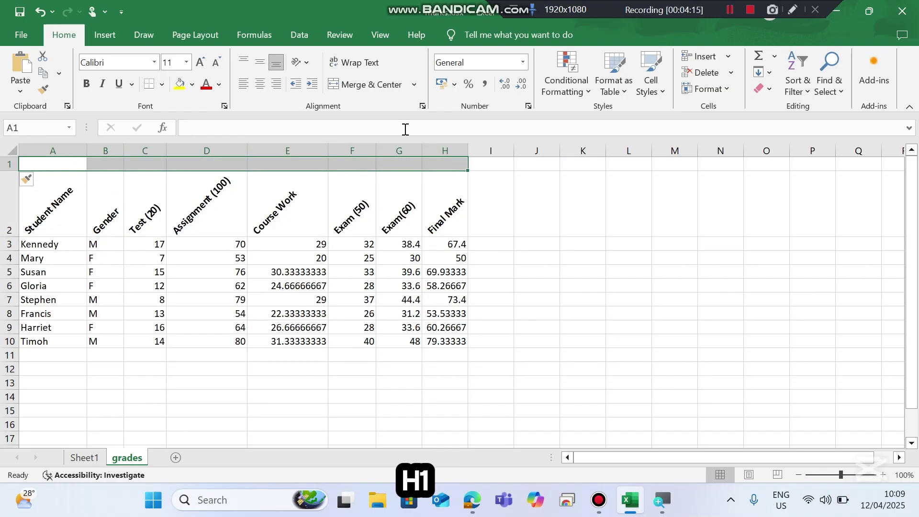
{"action": "left_click", "coordinate": [369, 90]}
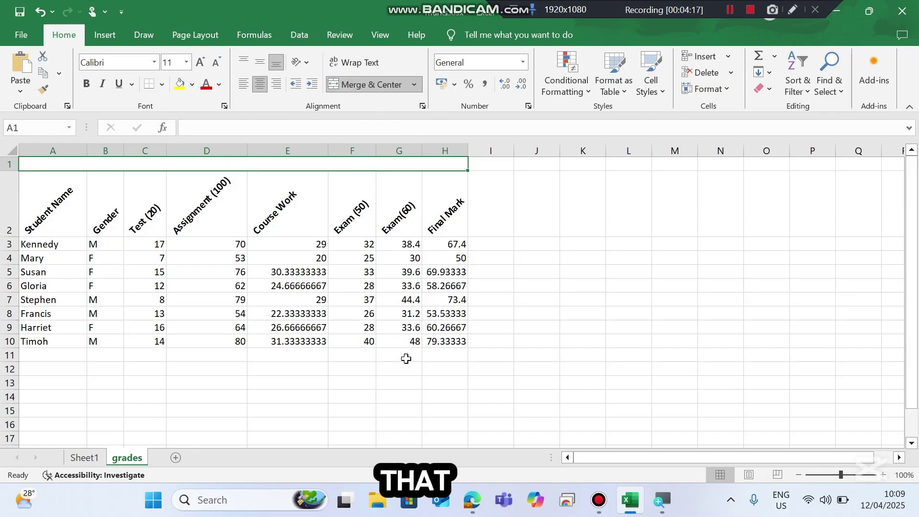
{"action": "left_click", "coordinate": [468, 506]}
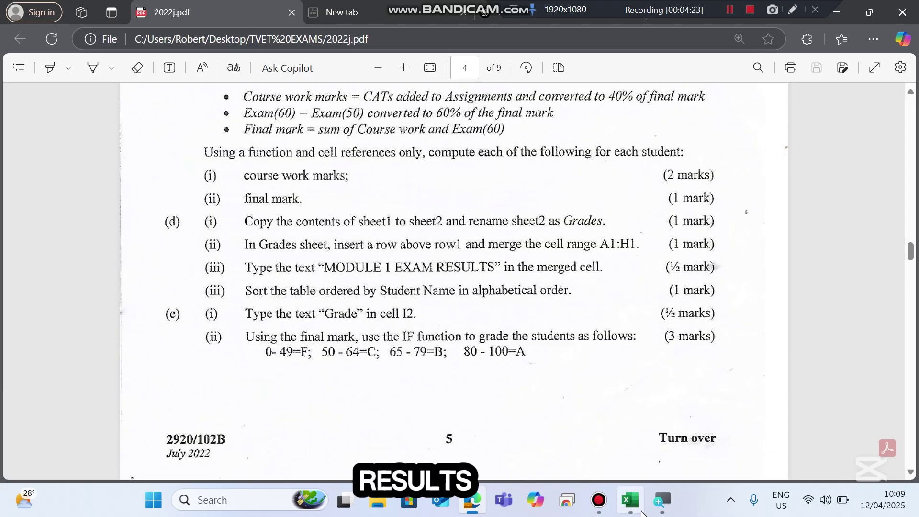
- Enter MODULE I EXAM RESULTS in the merged A1 cell
{"action": "left_click", "coordinate": [629, 499]}
{"action": "type", "text": "MO"}
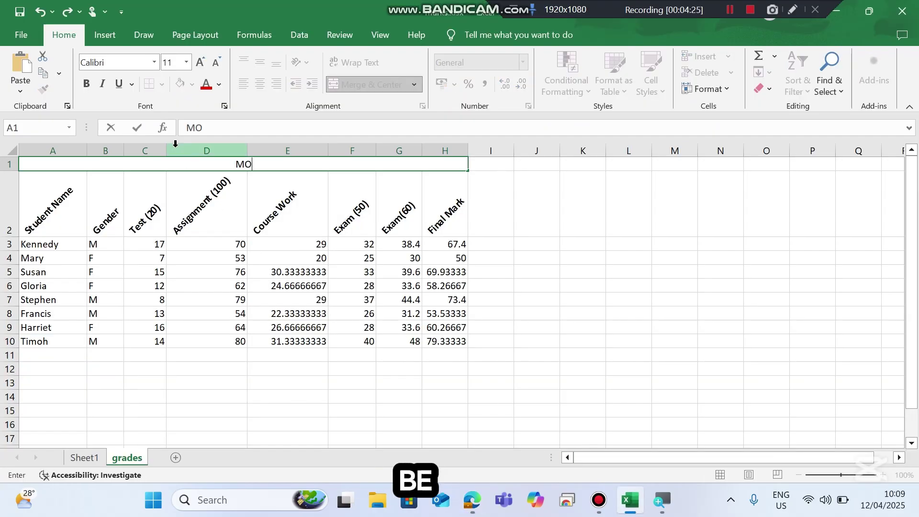
{"action": "type", "text": "DULE I"}
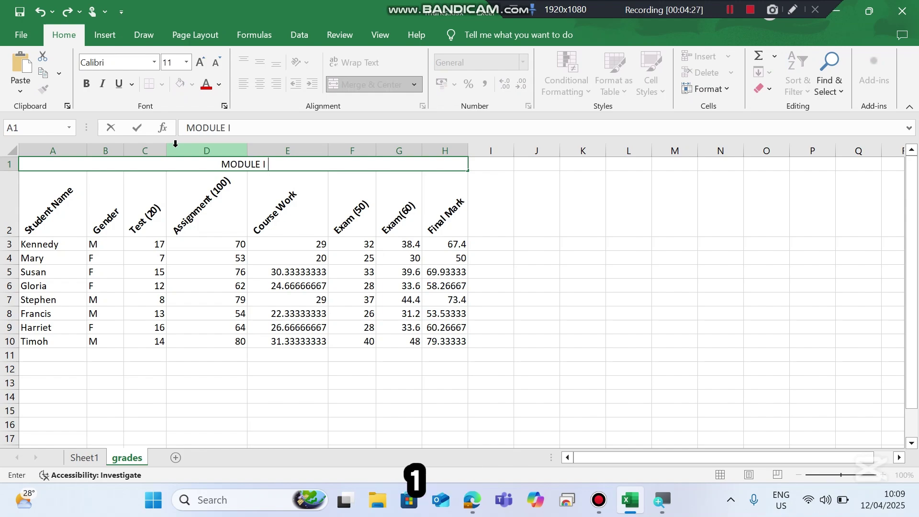
{"action": "type", "text": " EXAM RESULTS"}
{"action": "left_click", "coordinate": [202, 301]}
- Give the title the Title cell style instead of Heading 1, then return to the exam PDF
{"action": "left_click", "coordinate": [248, 164]}
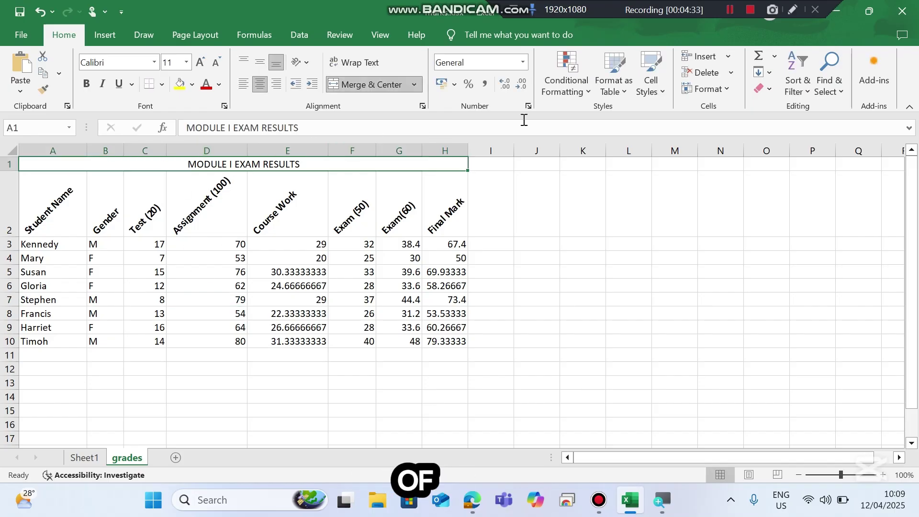
{"action": "left_click", "coordinate": [656, 90]}
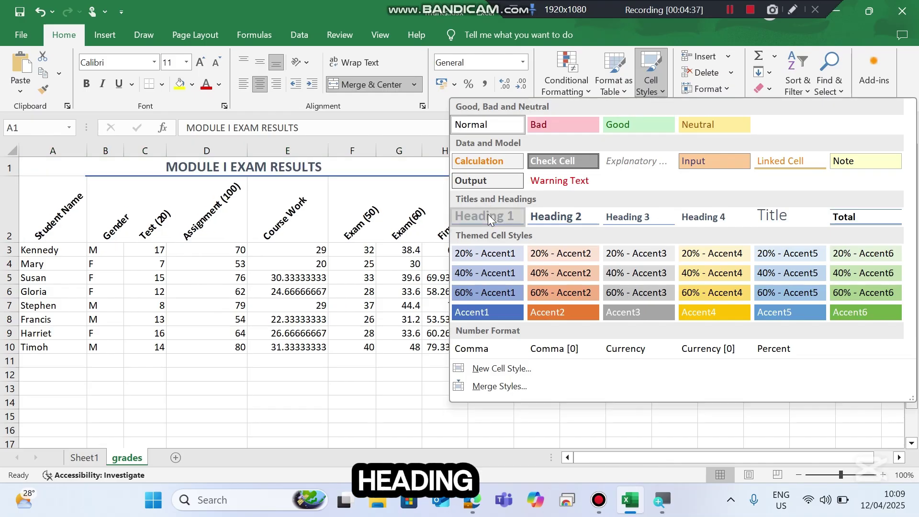
{"action": "left_click", "coordinate": [489, 218]}
{"action": "left_click", "coordinate": [363, 329]}
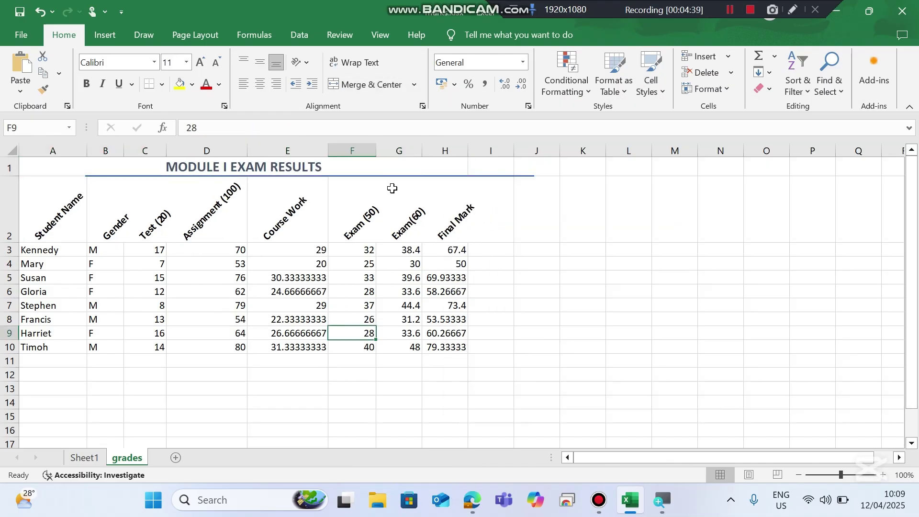
{"action": "left_click", "coordinate": [438, 169]}
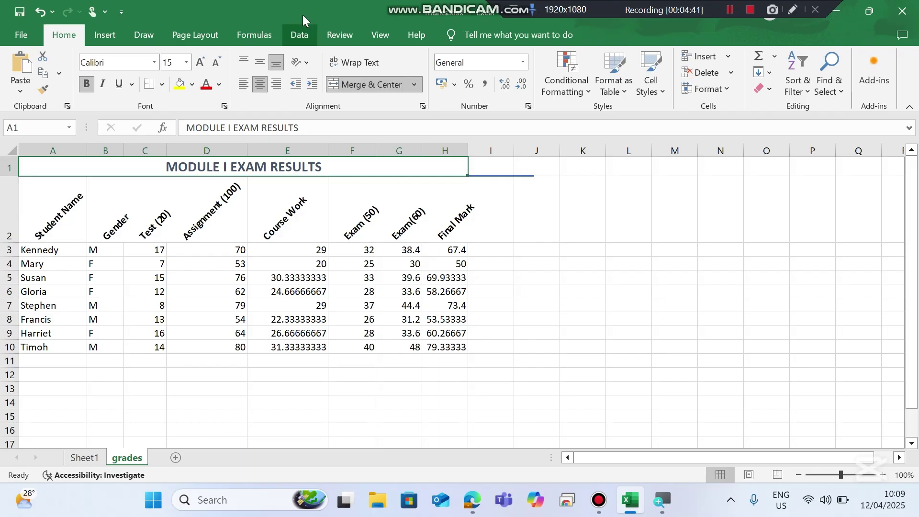
{"action": "key", "text": "ctrl+z"}
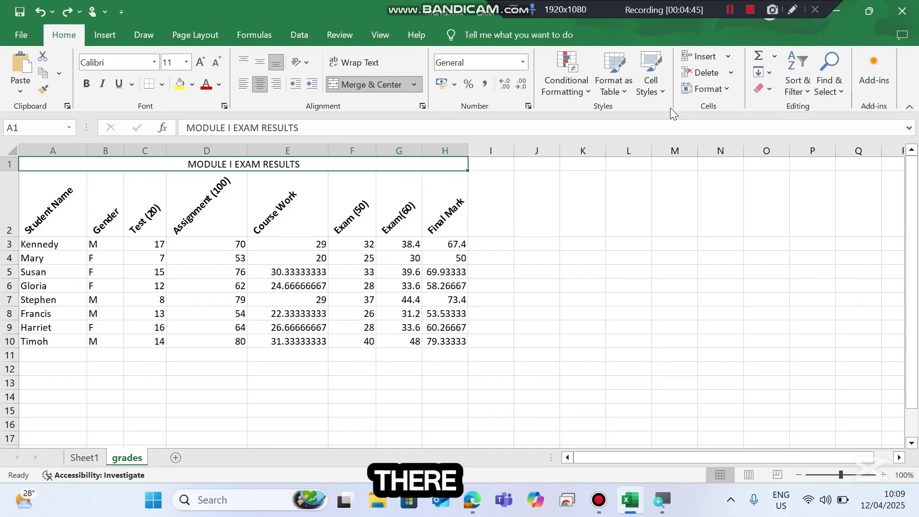
{"action": "left_click", "coordinate": [661, 84]}
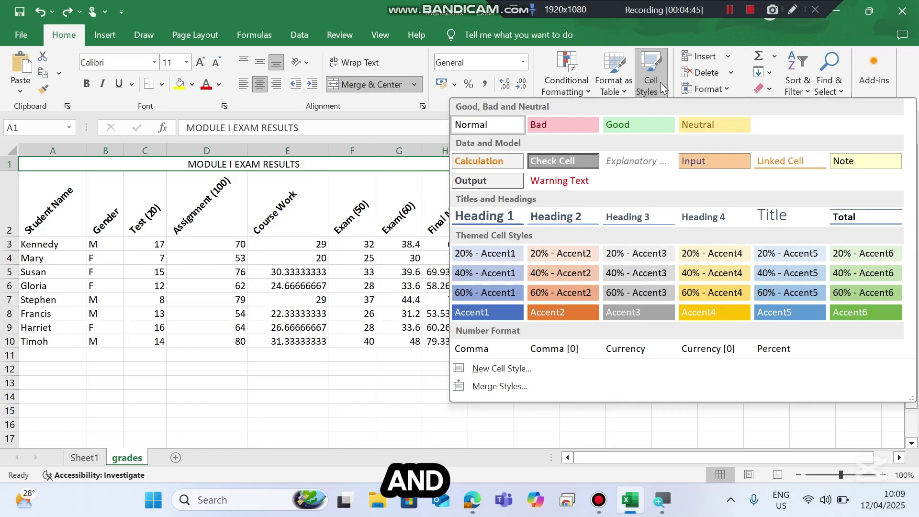
{"action": "left_click", "coordinate": [783, 218]}
{"action": "left_click", "coordinate": [443, 281]}
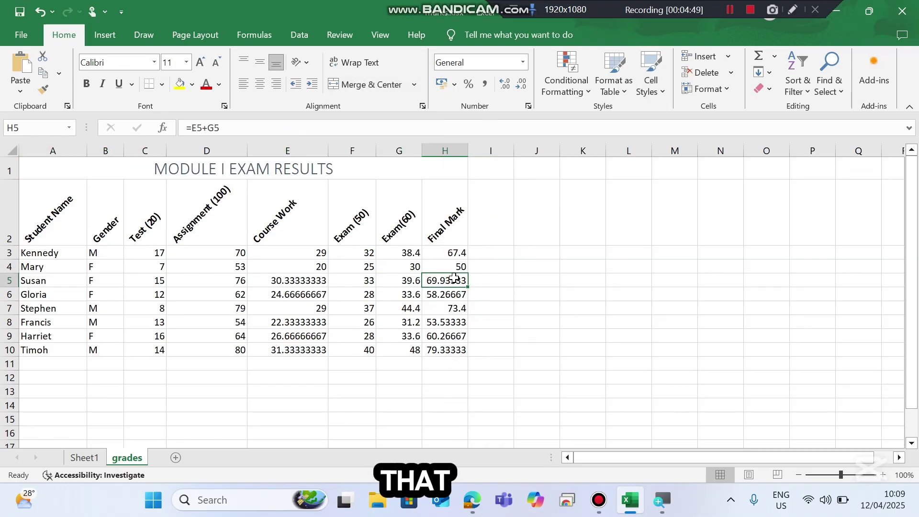
{"action": "left_click", "coordinate": [476, 493]}
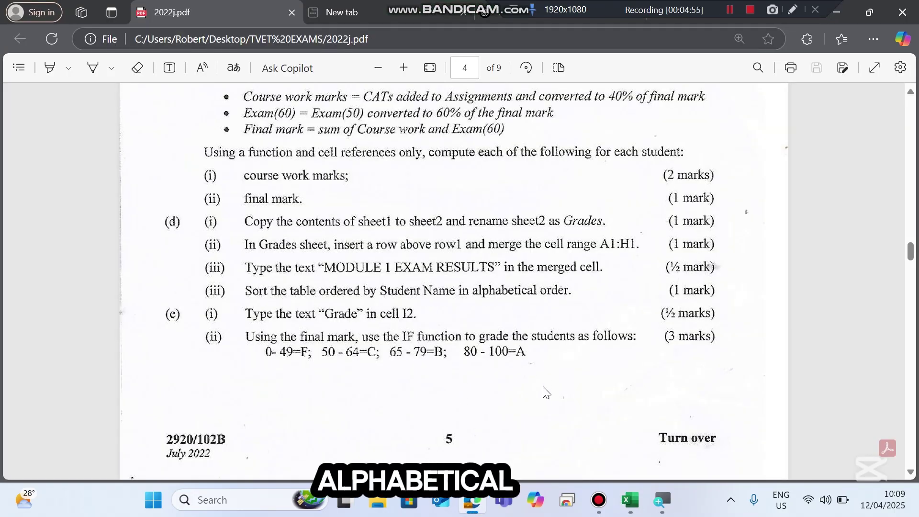
- Sort the table by Student Name, cell values, A to Z, and review the sorted names
{"action": "key", "text": "alt+Tab"}
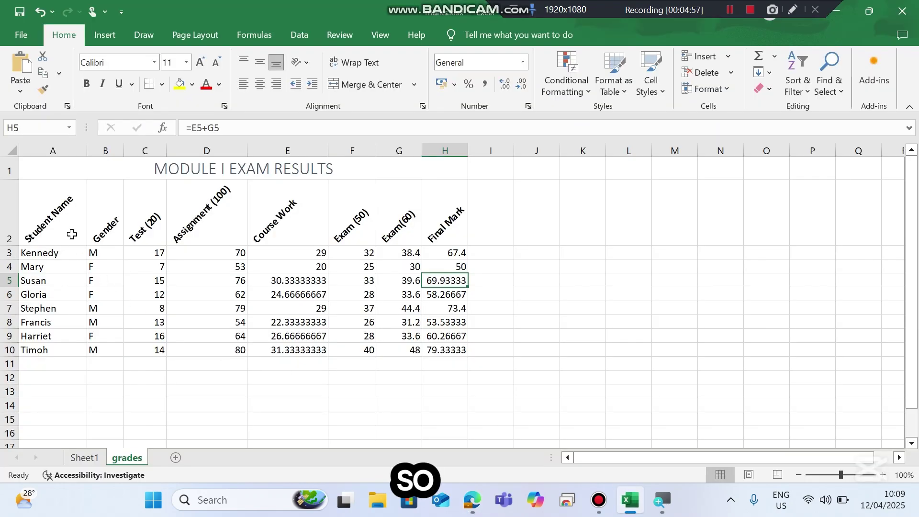
{"action": "left_click_drag", "start_coordinate": [48, 209], "coordinate": [445, 354]}
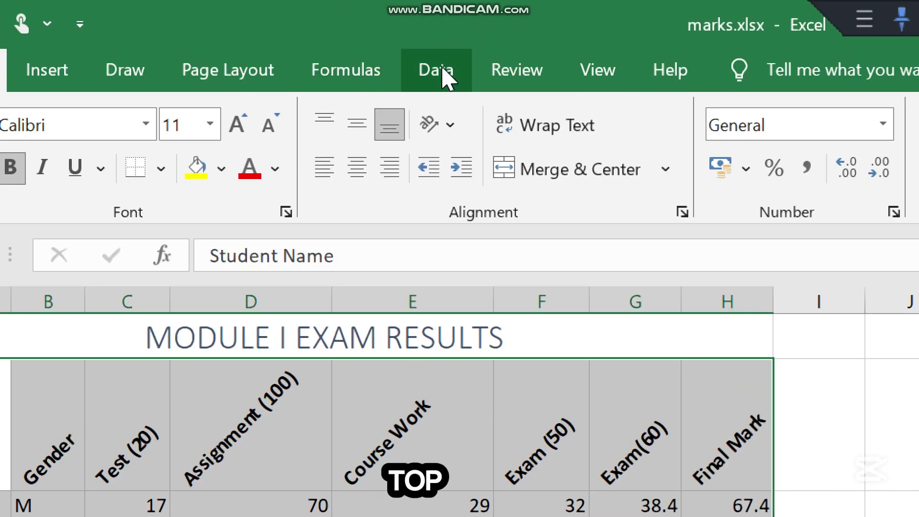
{"action": "left_click", "coordinate": [439, 18]}
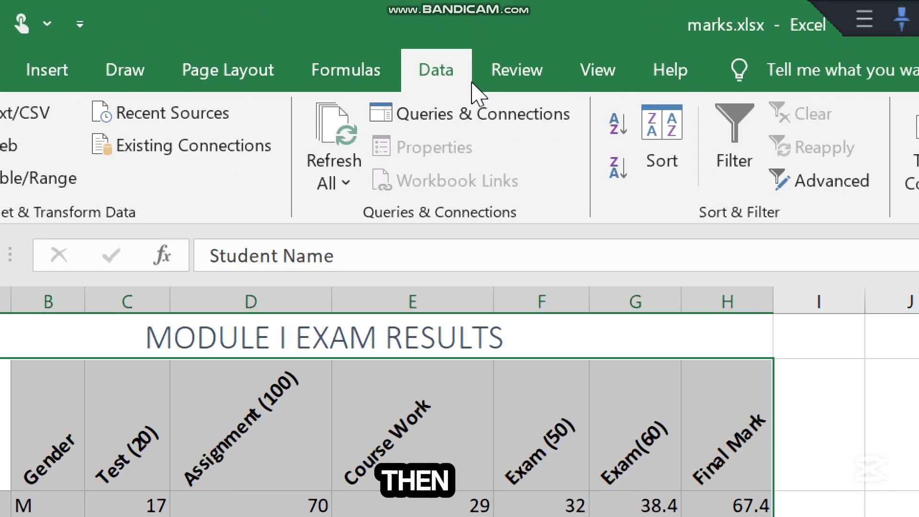
{"action": "left_click", "coordinate": [654, 157]}
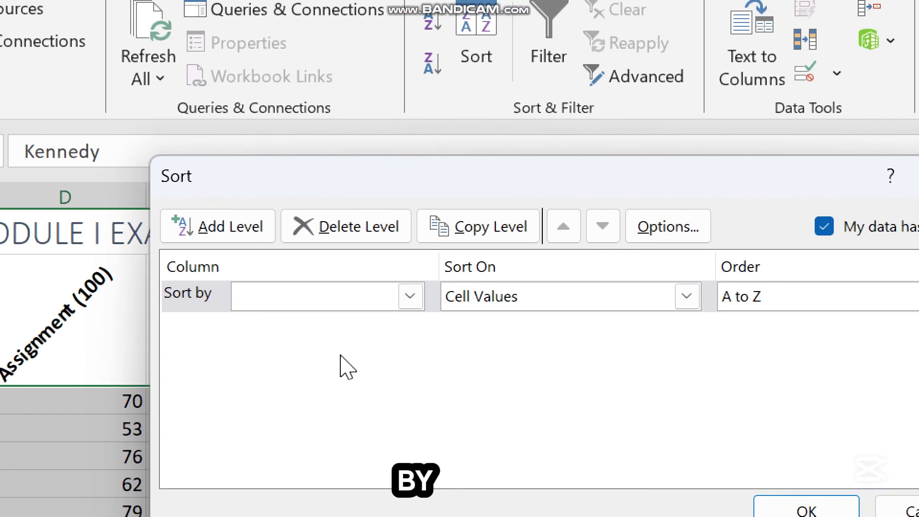
{"action": "left_click", "coordinate": [410, 299]}
{"action": "left_click", "coordinate": [320, 319]}
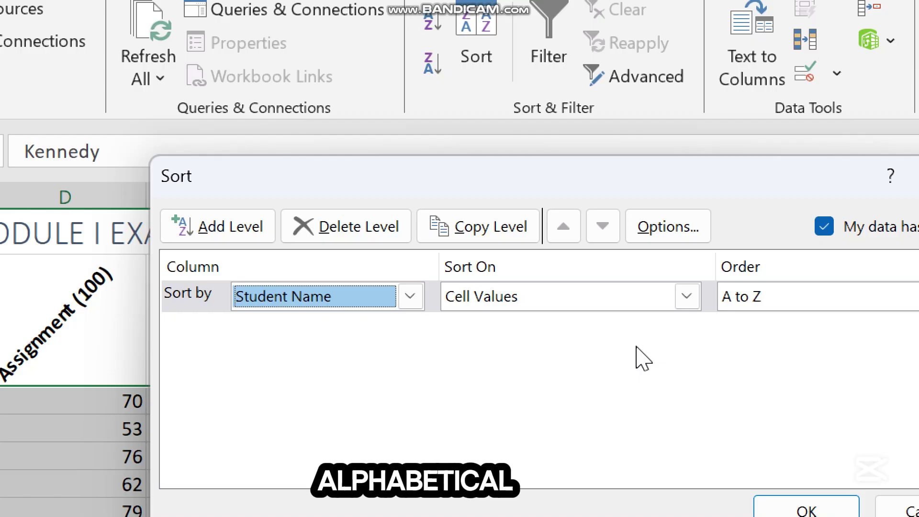
{"action": "left_click", "coordinate": [846, 302]}
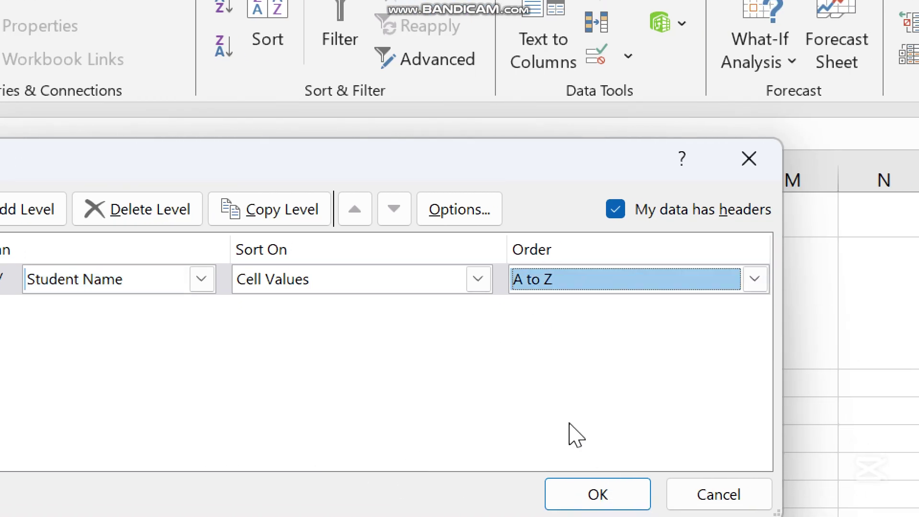
{"action": "left_click", "coordinate": [577, 494]}
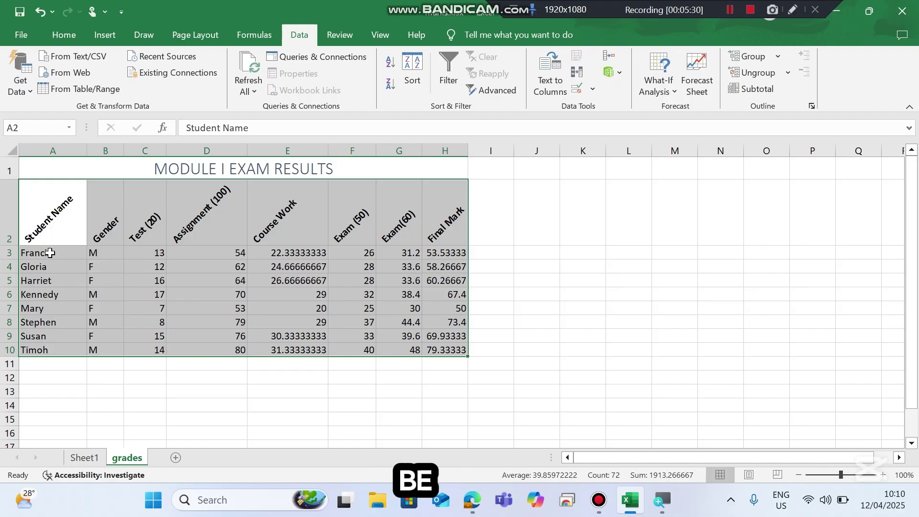
{"action": "left_click", "coordinate": [50, 252]}
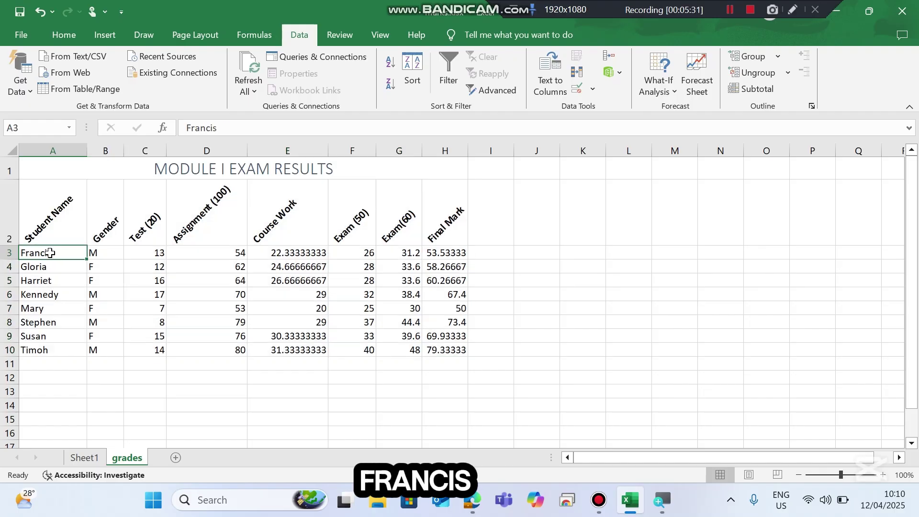
{"action": "key", "text": "Down"}
{"action": "key", "text": "Down"}
{"action": "key", "text": "Down"}
{"action": "key", "text": "Down"}
{"action": "key", "text": "Down"}
{"action": "key", "text": "Down"}
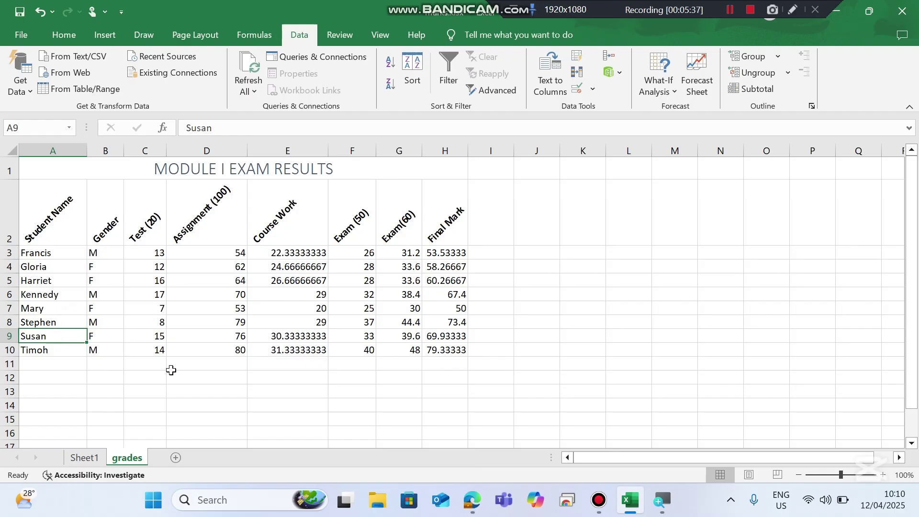
- Check the exam question, then enter the heading Grade in cell I2
{"action": "left_click", "coordinate": [471, 500]}
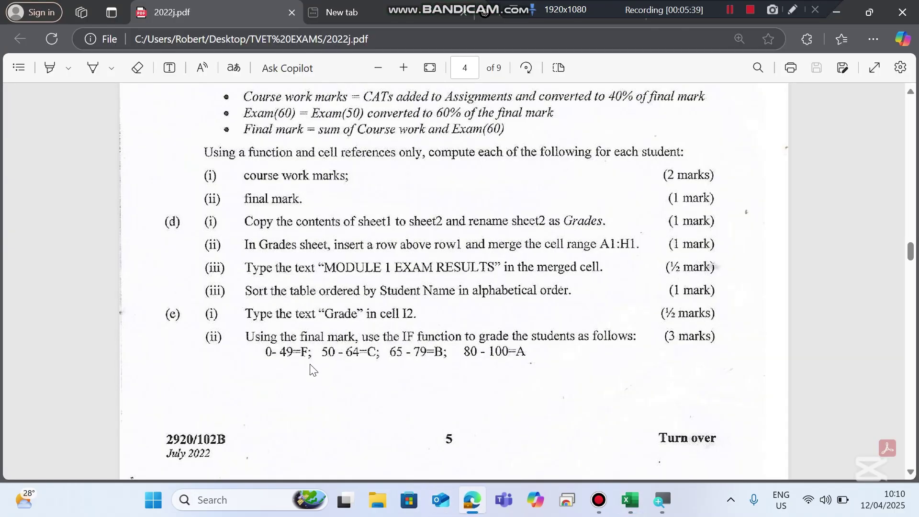
{"action": "scroll", "coordinate": [258, 319], "scroll_direction": "down", "scroll_amount": 2}
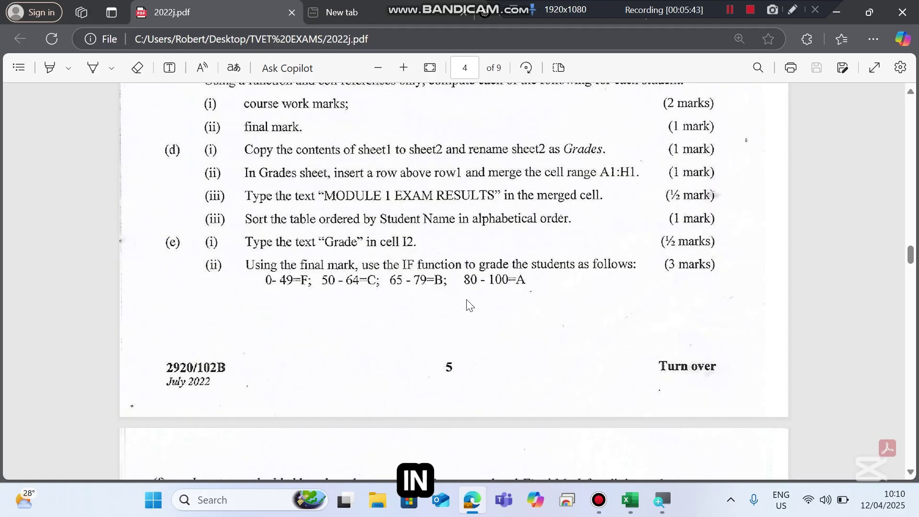
{"action": "left_click", "coordinate": [627, 500]}
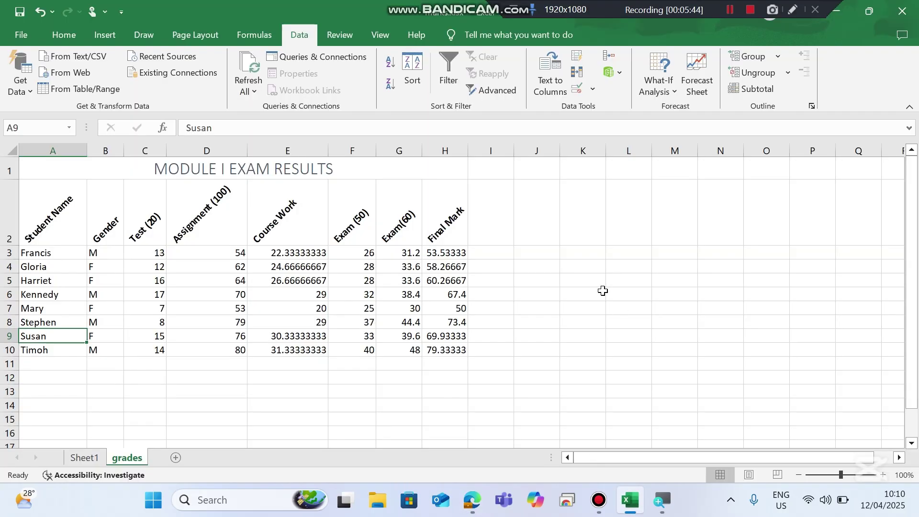
{"action": "left_click", "coordinate": [486, 230]}
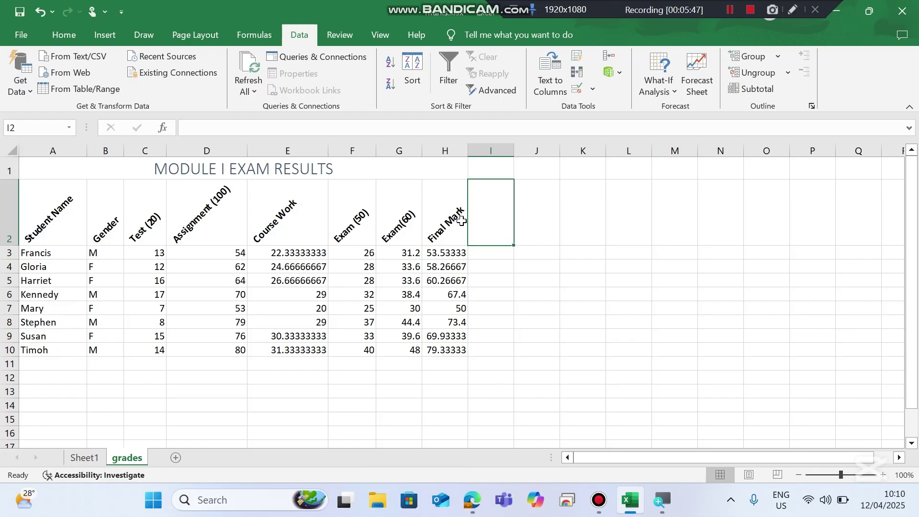
{"action": "type", "text": "Grade"}
{"action": "key", "text": "Return"}
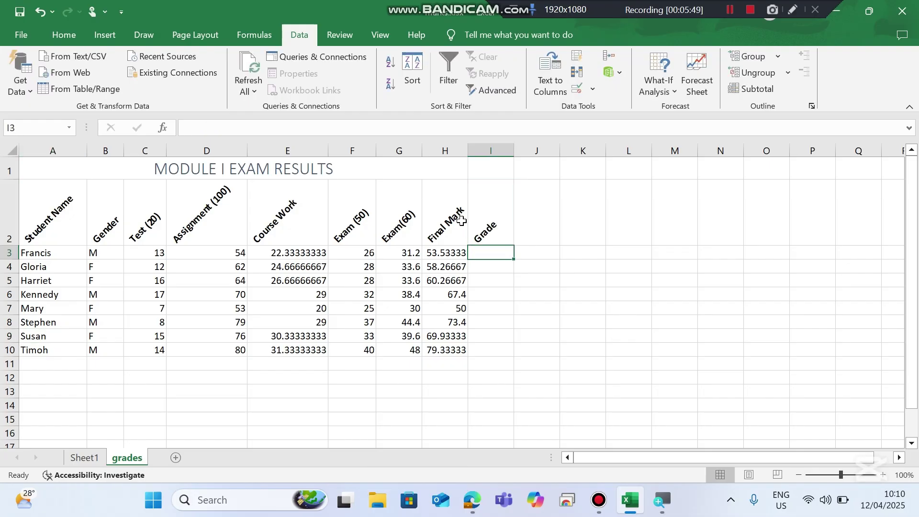
- Review the next exam items in the PDF and return to the workbook
{"action": "left_click", "coordinate": [471, 500]}
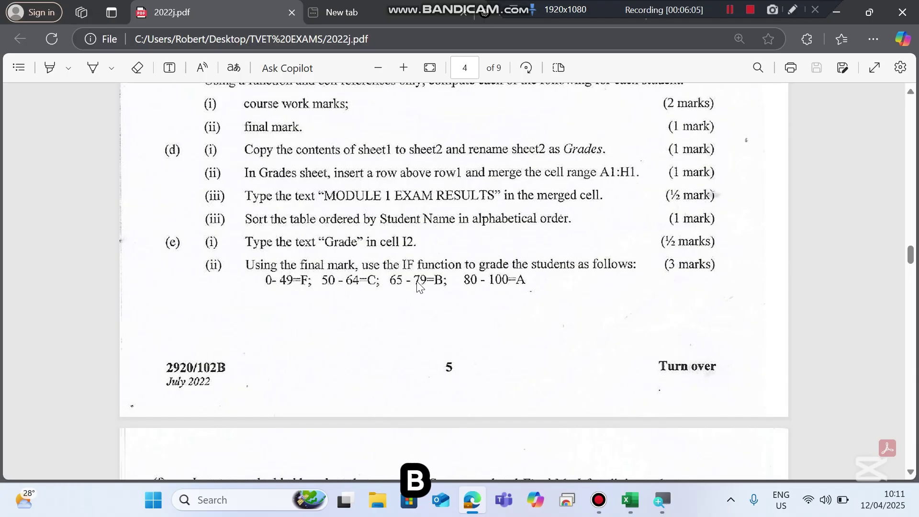
{"action": "scroll", "coordinate": [528, 294], "scroll_direction": "down", "scroll_amount": 2}
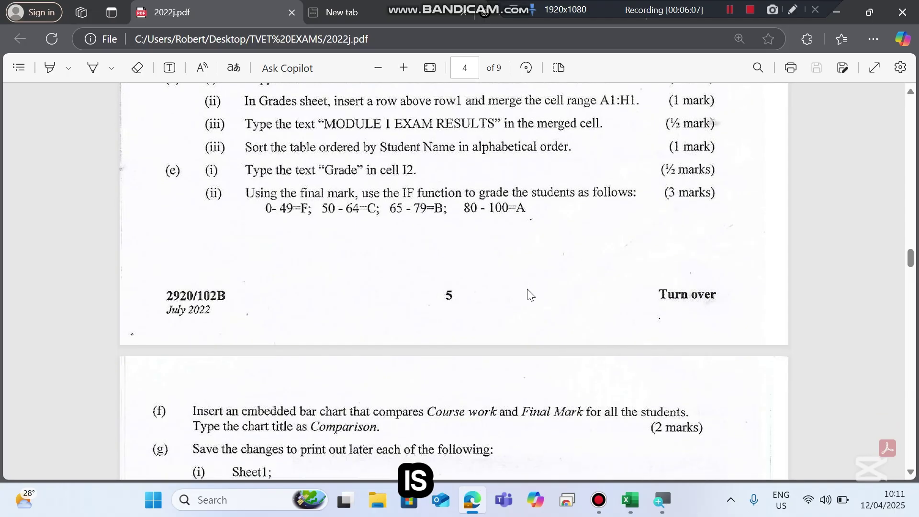
{"action": "left_click", "coordinate": [630, 500]}
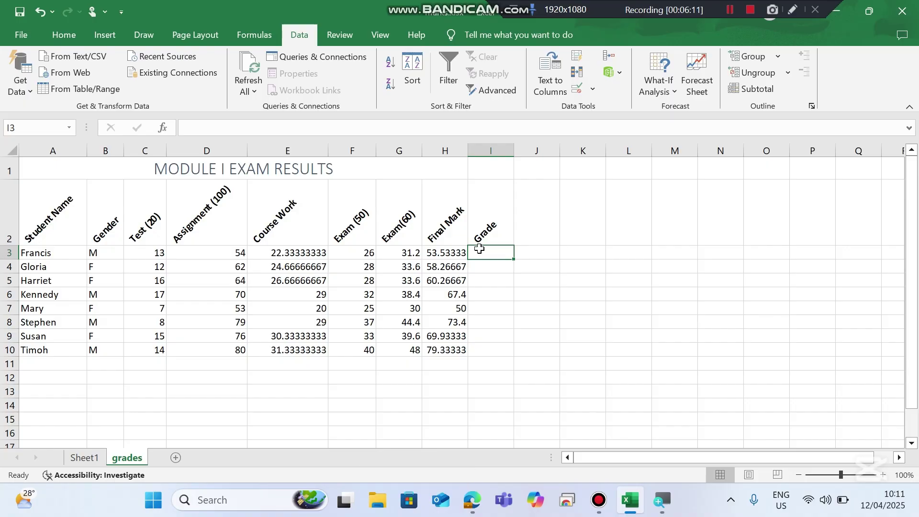
- Start I3's nested IF on H3: "A" for 80 or more, "B" for 65 or more
{"action": "type", "text": "="}
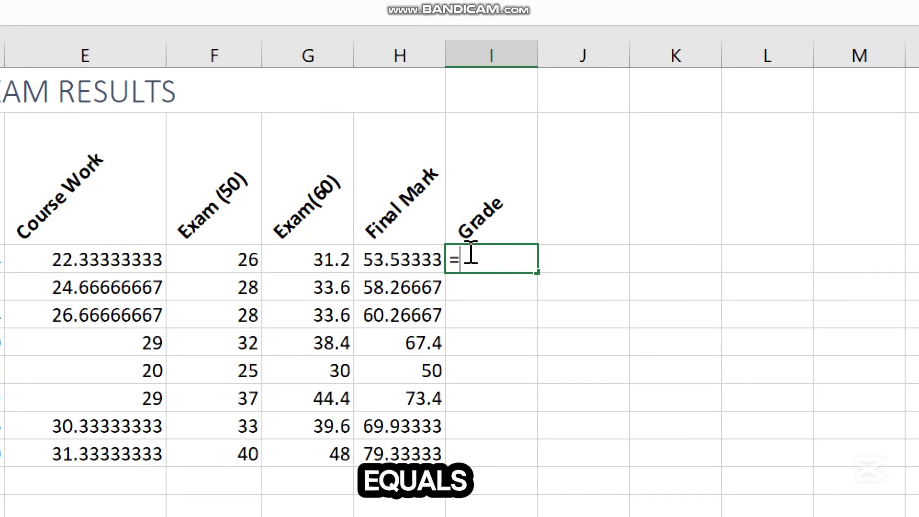
{"action": "type", "text": "if"}
{"action": "key", "text": "BackSpace"}
{"action": "key", "text": "BackSpace"}
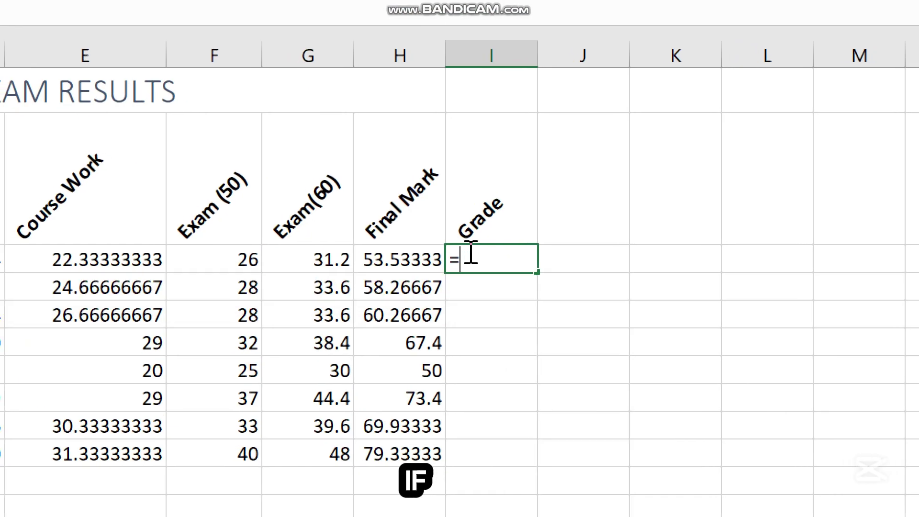
{"action": "type", "text": "IF"}
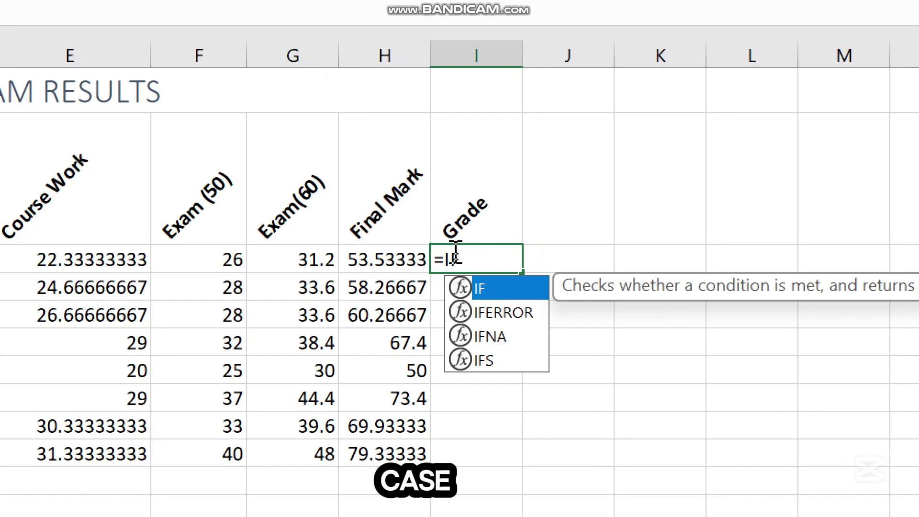
{"action": "type", "text": "("}
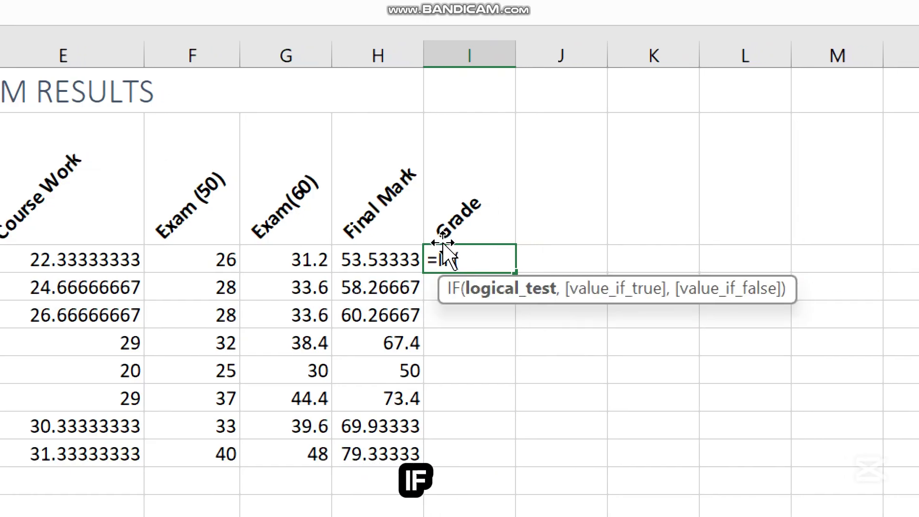
{"action": "left_click", "coordinate": [361, 261]}
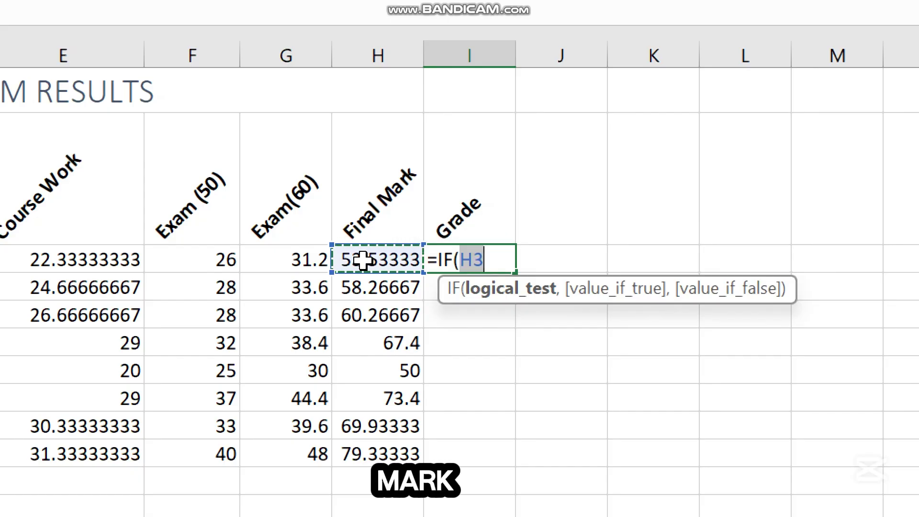
{"action": "type", "text": ">="}
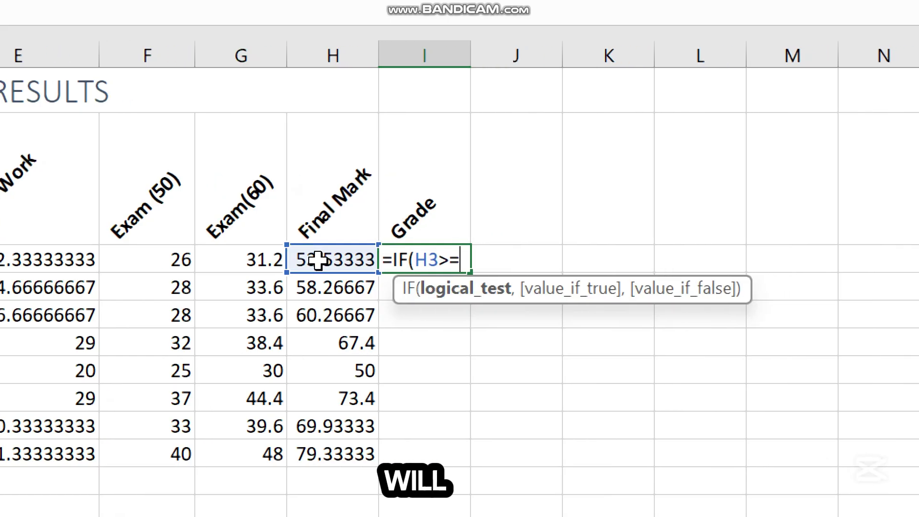
{"action": "type", "text": "80,"}
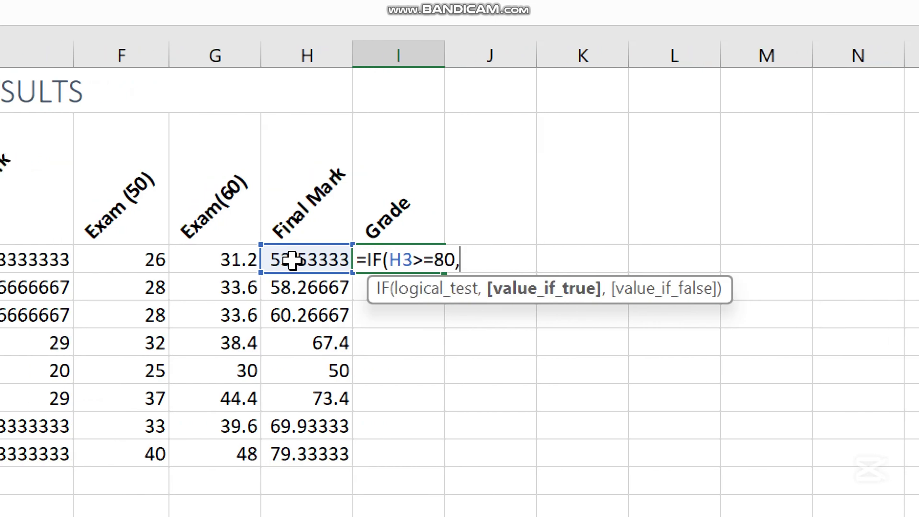
{"action": "type", "text": "\"A"}
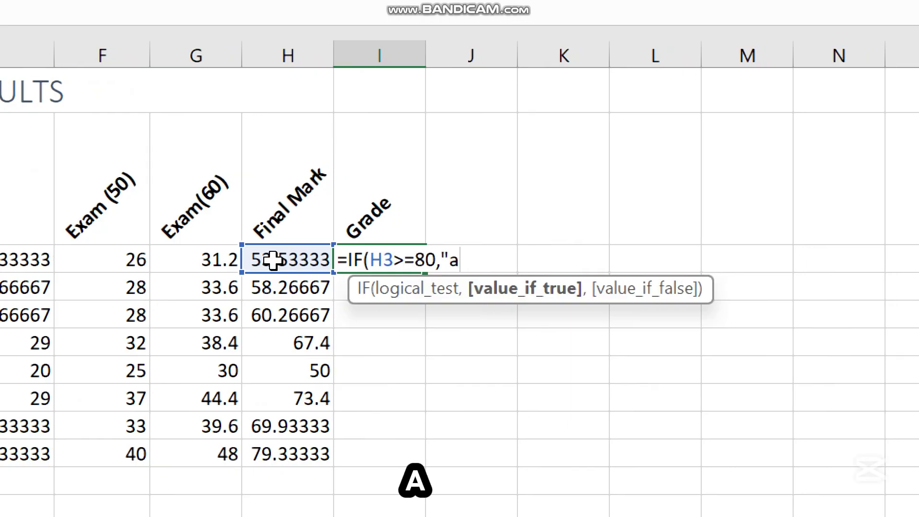
{"action": "type", "text": "\","}
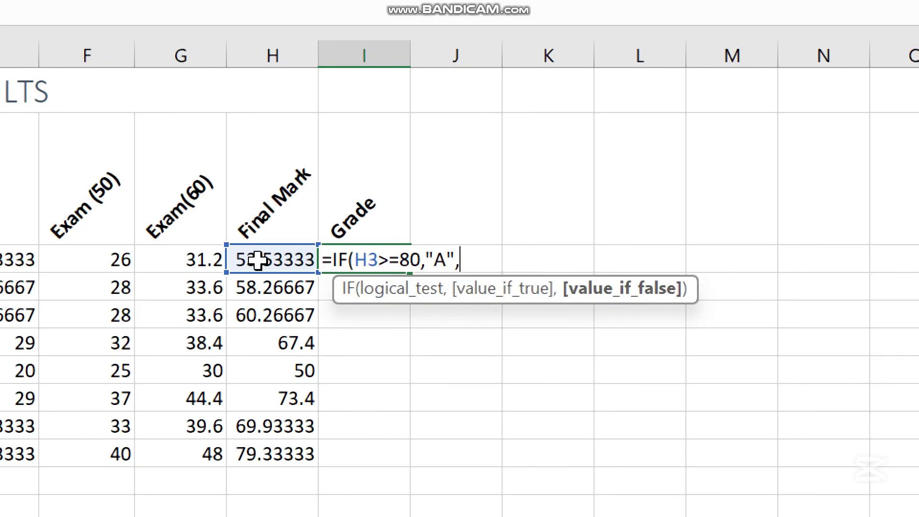
{"action": "type", "text": "IF("}
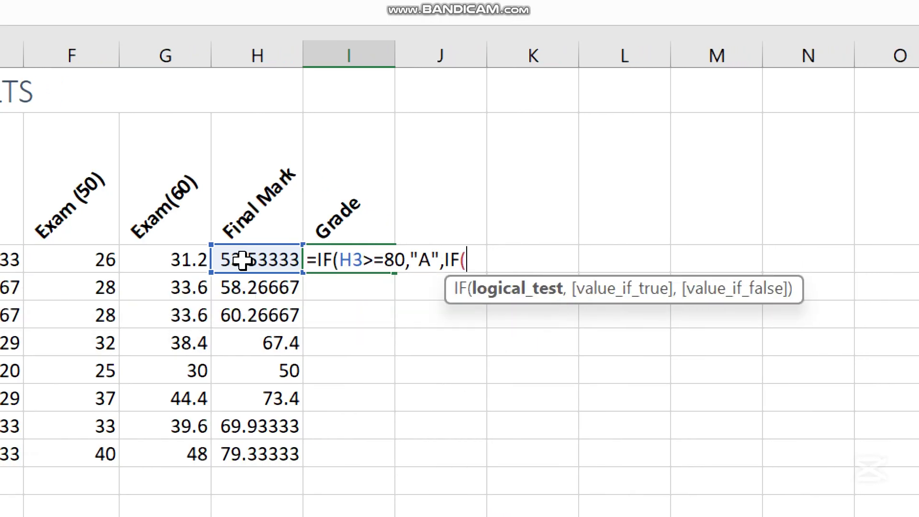
{"action": "left_click", "coordinate": [239, 260]}
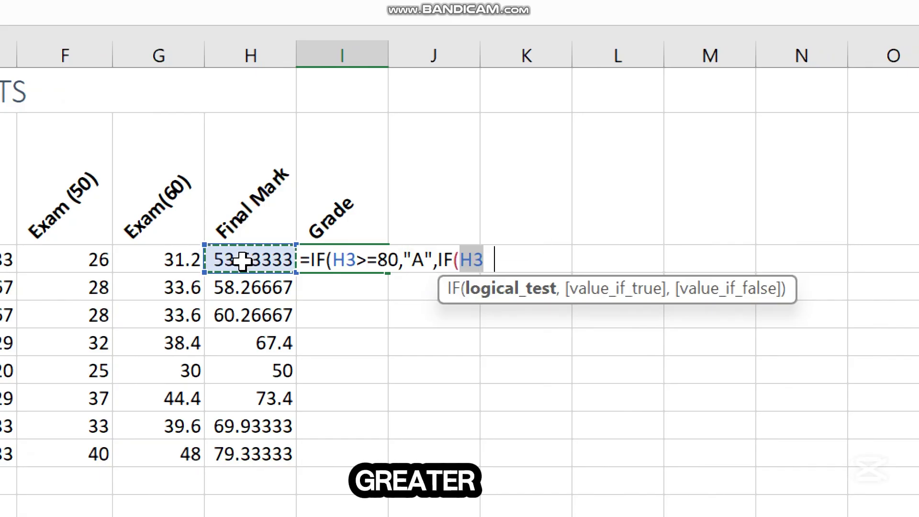
{"action": "type", "text": ">="}
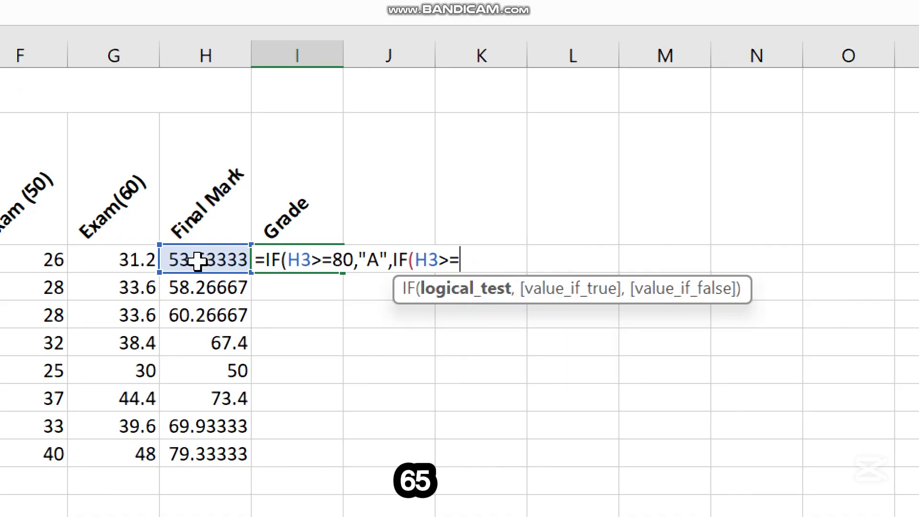
{"action": "type", "text": "65,\""}
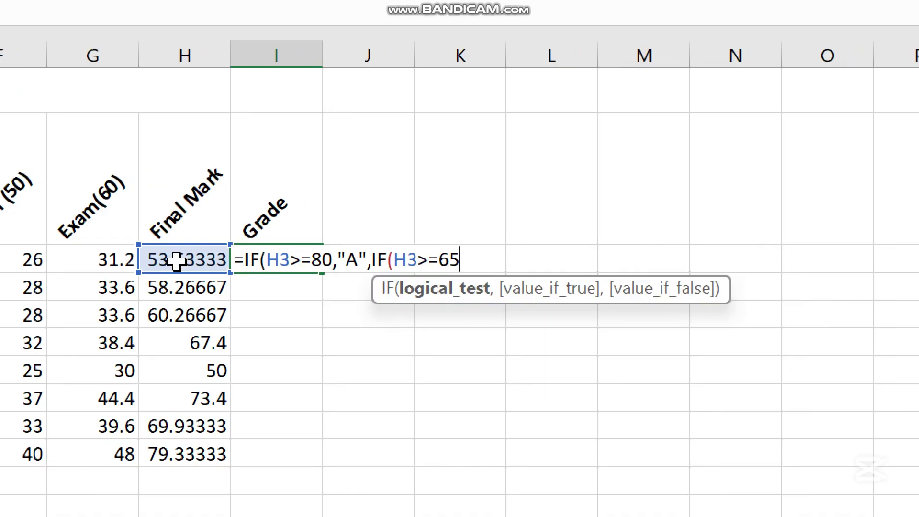
{"action": "type", "text": "b"}
{"action": "key", "text": "BackSpace"}
{"action": "type", "text": "B\",IF"}
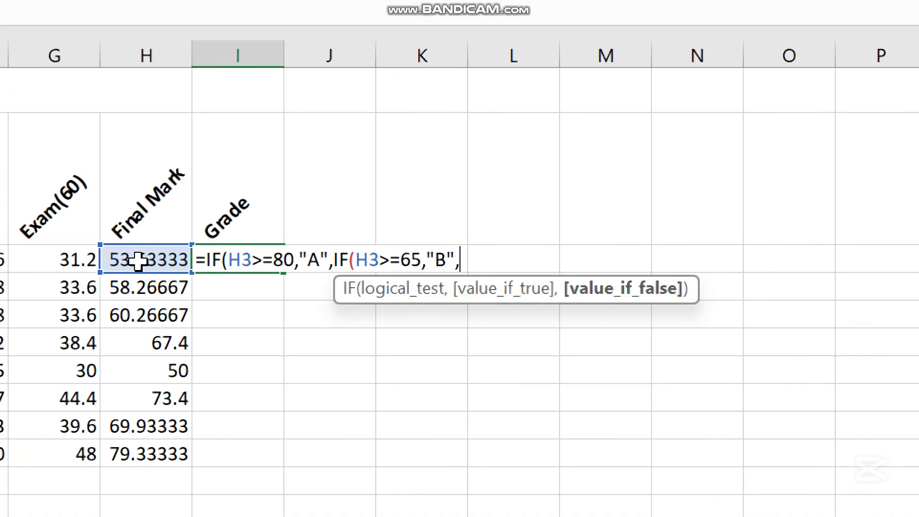
{"action": "type", "text": "("}
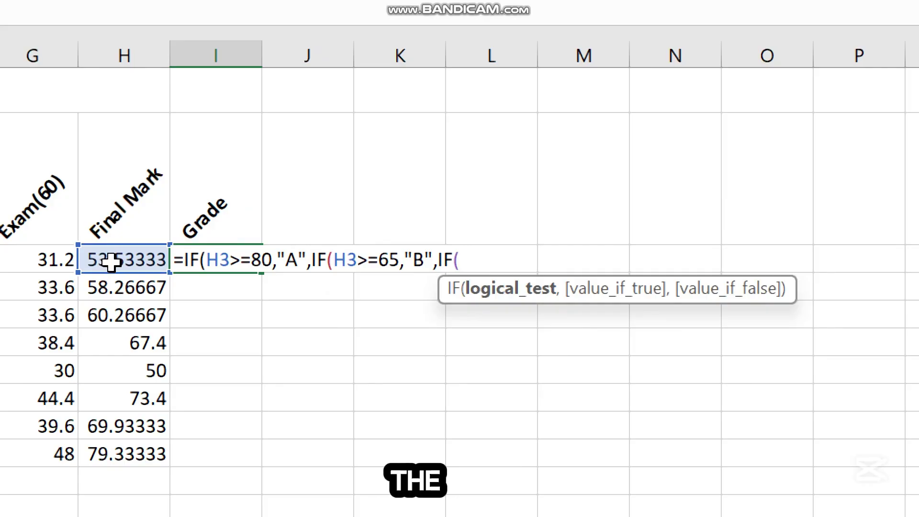
- Finish the nested IF with "C" for 50 or more and "F" below 50, and commit it
{"action": "left_click", "coordinate": [117, 261]}
{"action": "type", "text": ">=50,"}
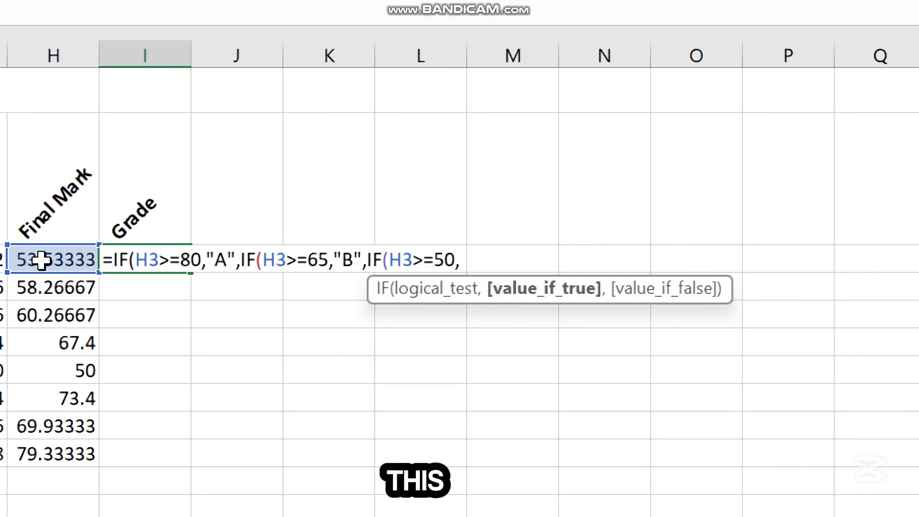
{"action": "type", "text": "\"C"}
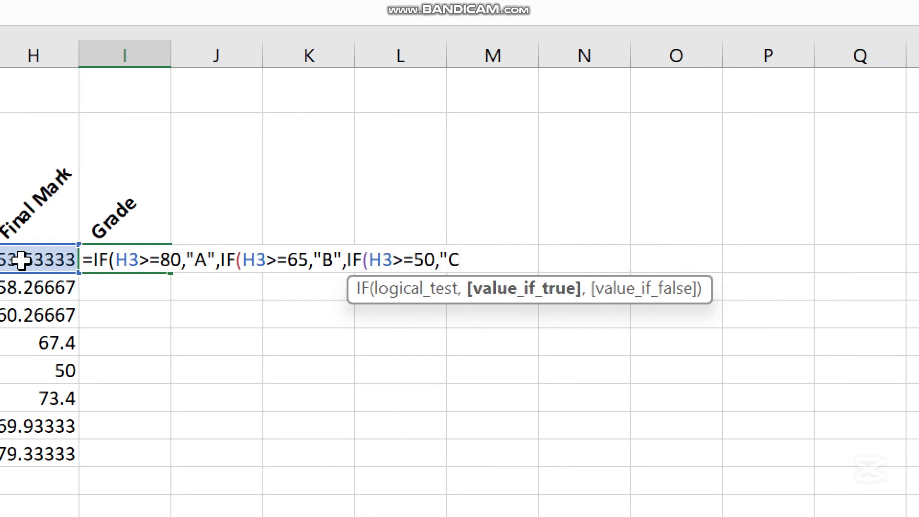
{"action": "type", "text": "\""}
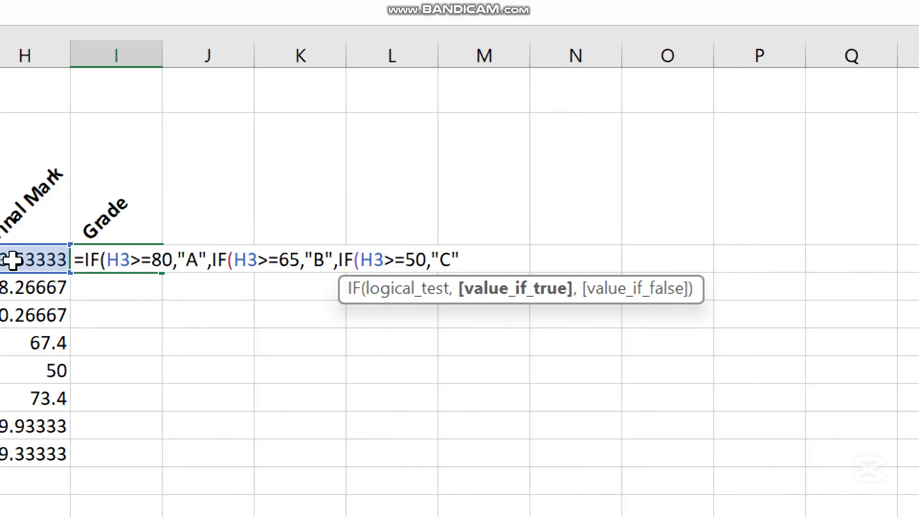
{"action": "type", "text": ",IF("}
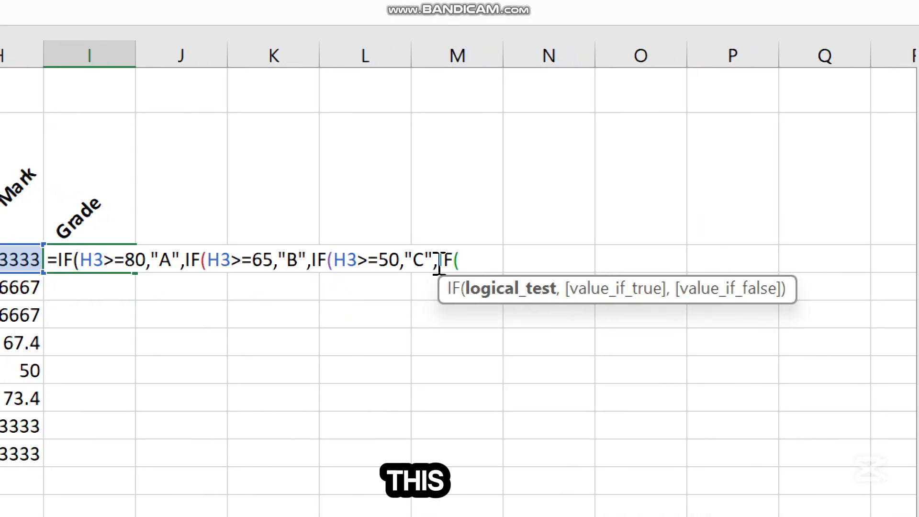
{"action": "left_click", "coordinate": [148, 261]}
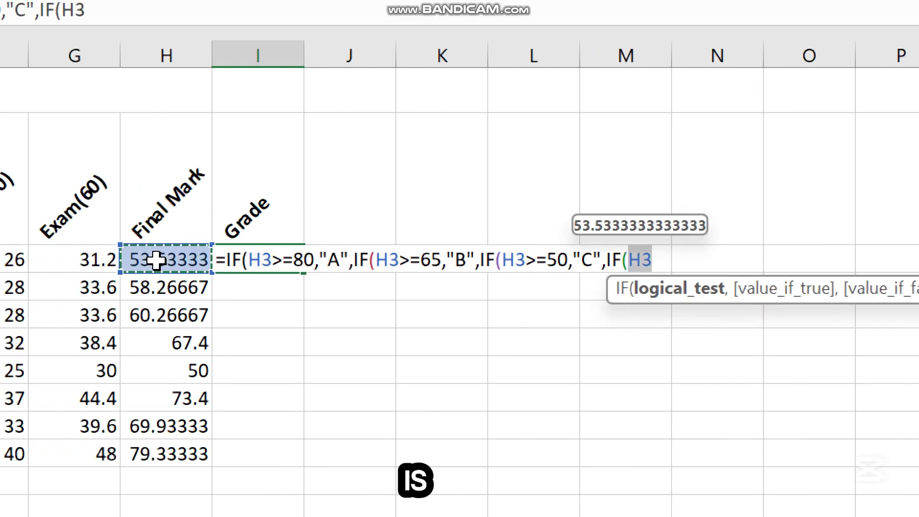
{"action": "type", "text": "<50"}
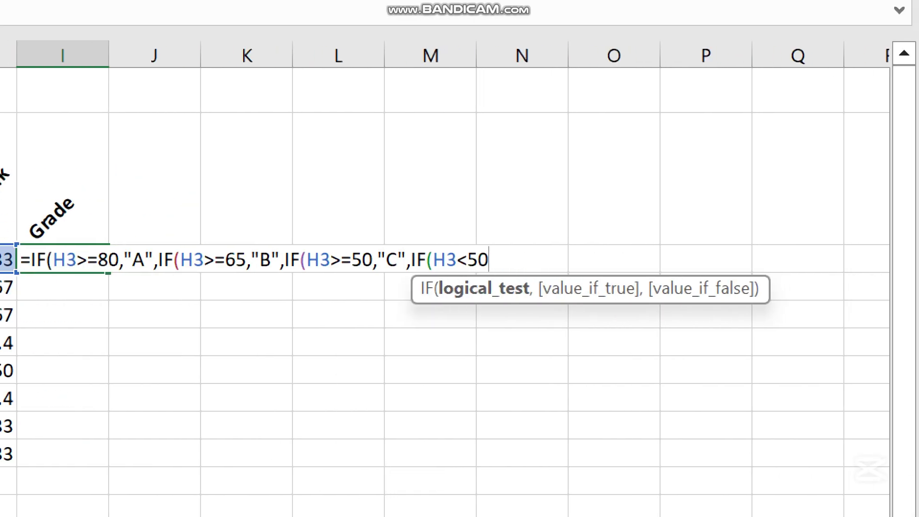
{"action": "type", "text": ",\""}
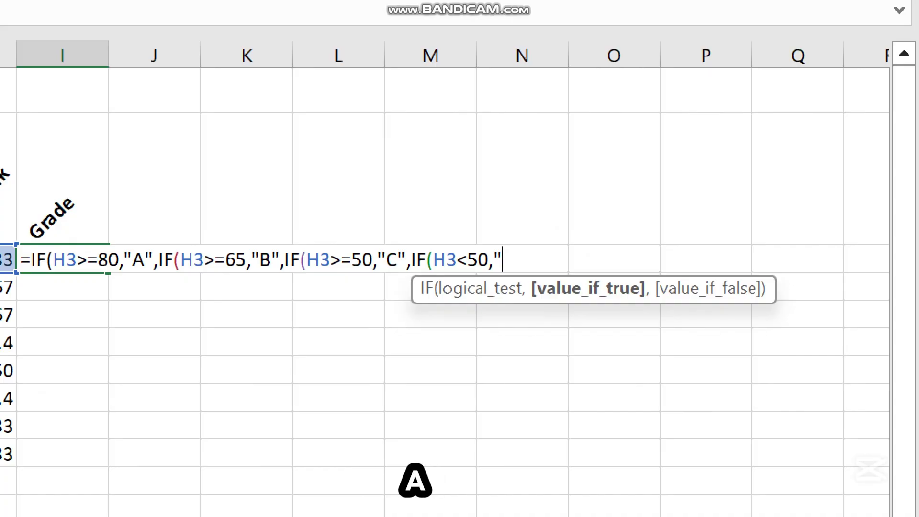
{"action": "type", "text": "F"}
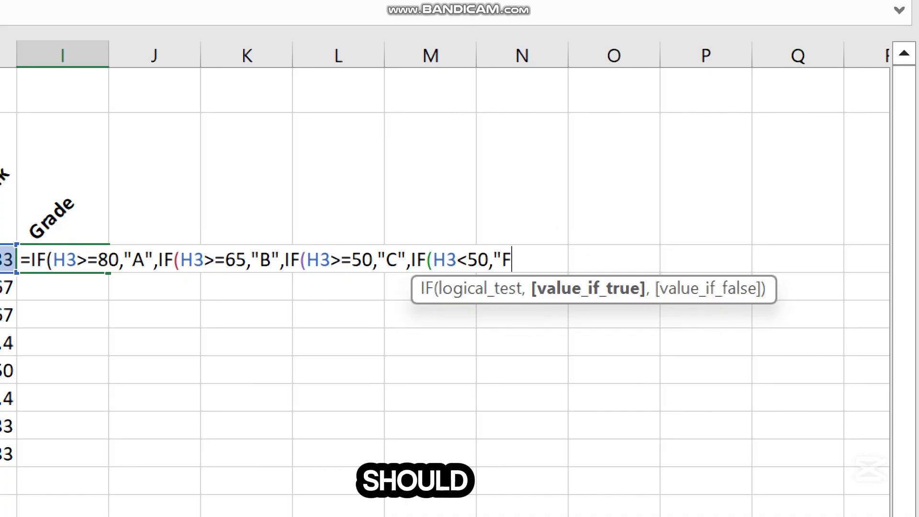
{"action": "type", "text": "\""}
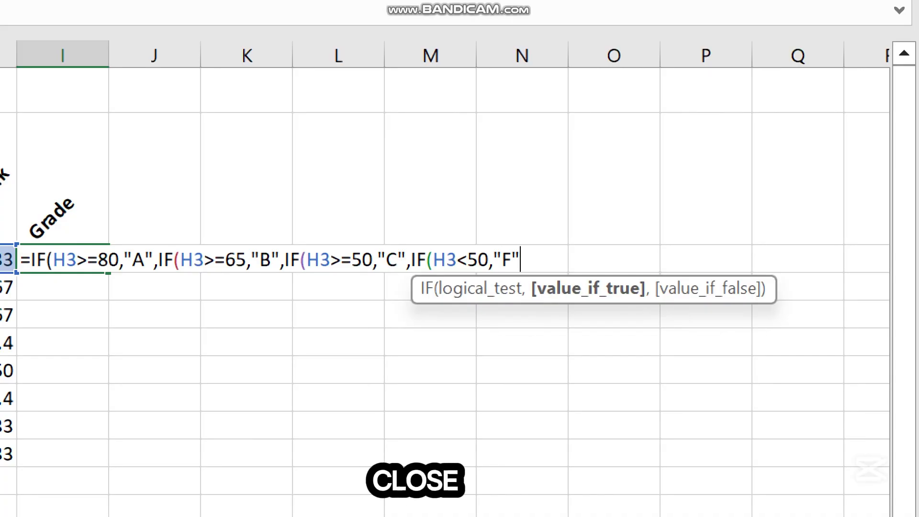
{"action": "type", "text": ")"}
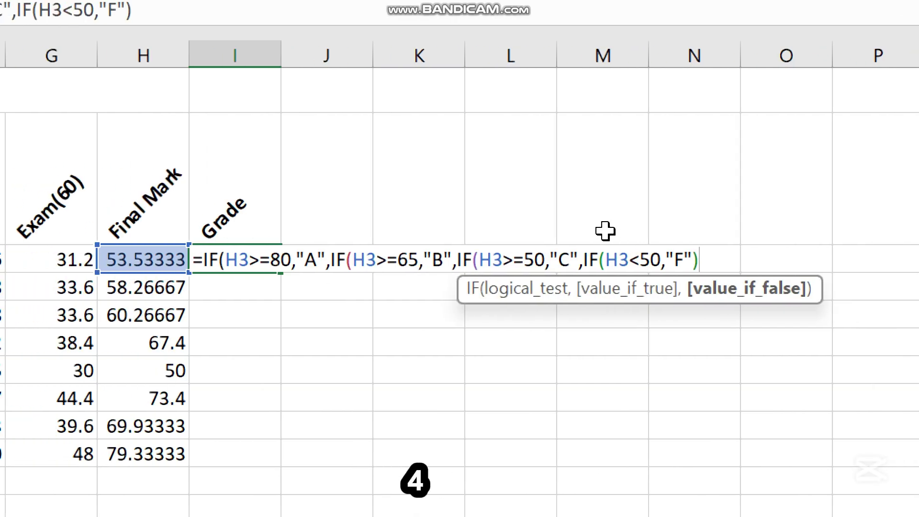
{"action": "type", "text": ")))"}
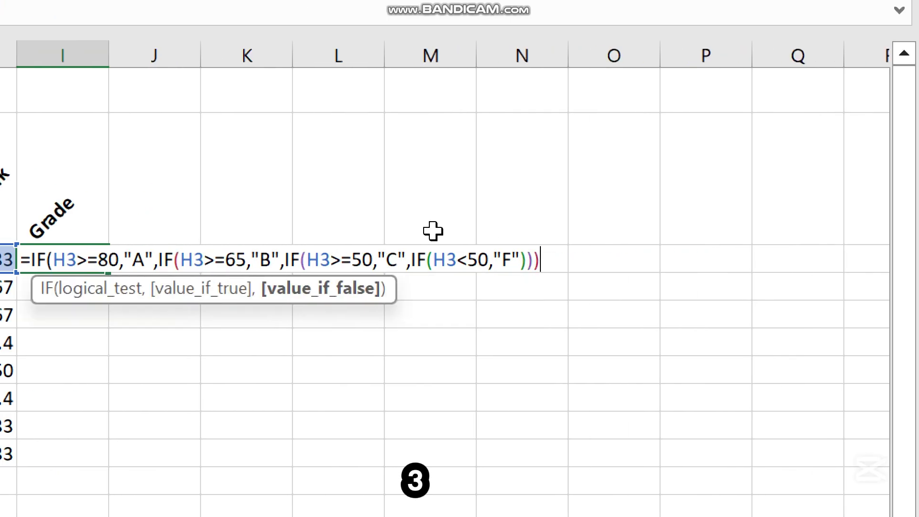
{"action": "key", "text": "Return"}
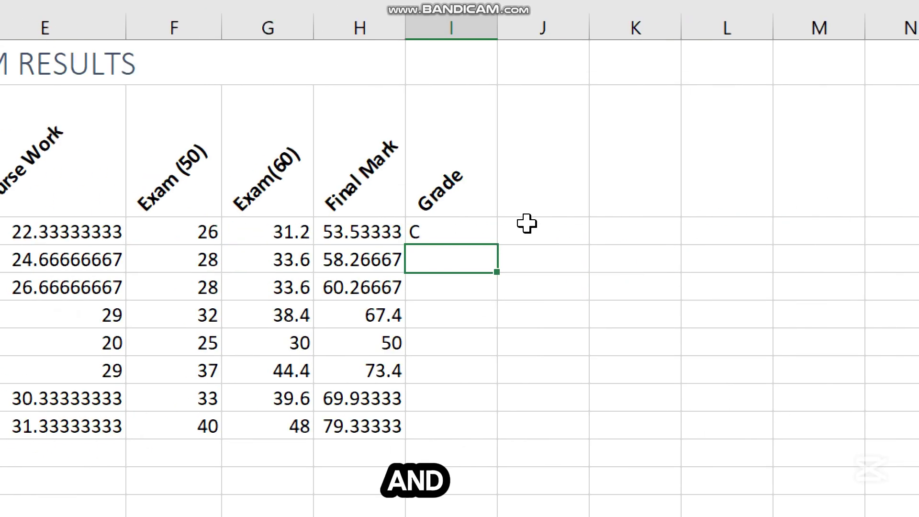
- Fill I3's grade formula down to I10 and check the grades against the final marks
{"action": "left_click", "coordinate": [445, 233]}
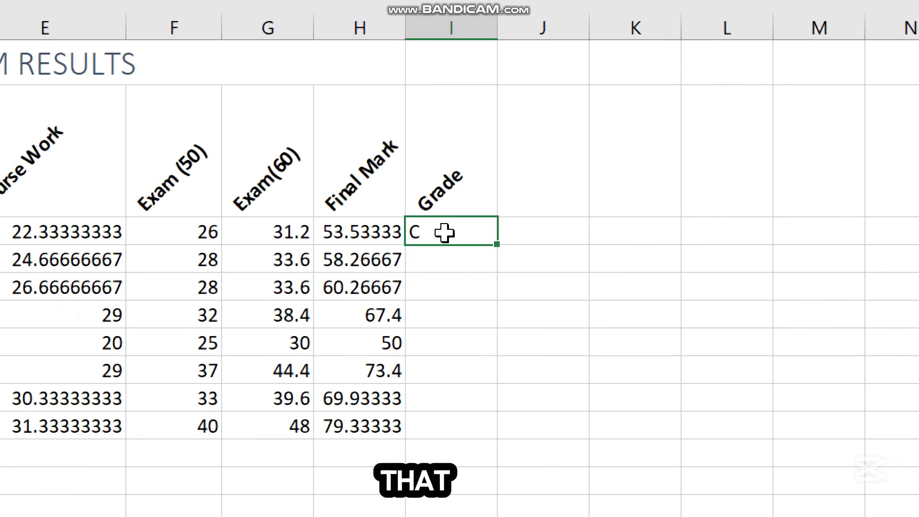
{"action": "double_click", "coordinate": [495, 245]}
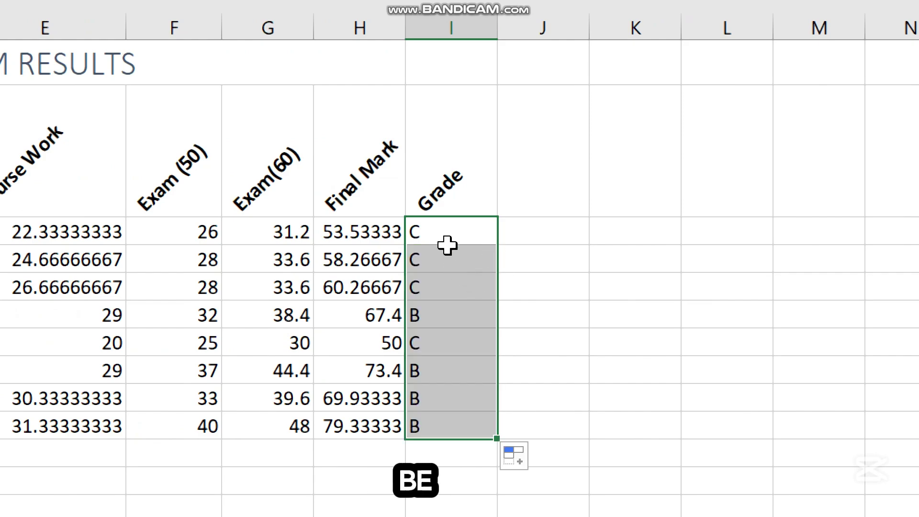
{"action": "left_click", "coordinate": [444, 231]}
{"action": "key", "text": "Down"}
{"action": "key", "text": "Down"}
{"action": "key", "text": "Down"}
{"action": "key", "text": "Down"}
{"action": "key", "text": "Down"}
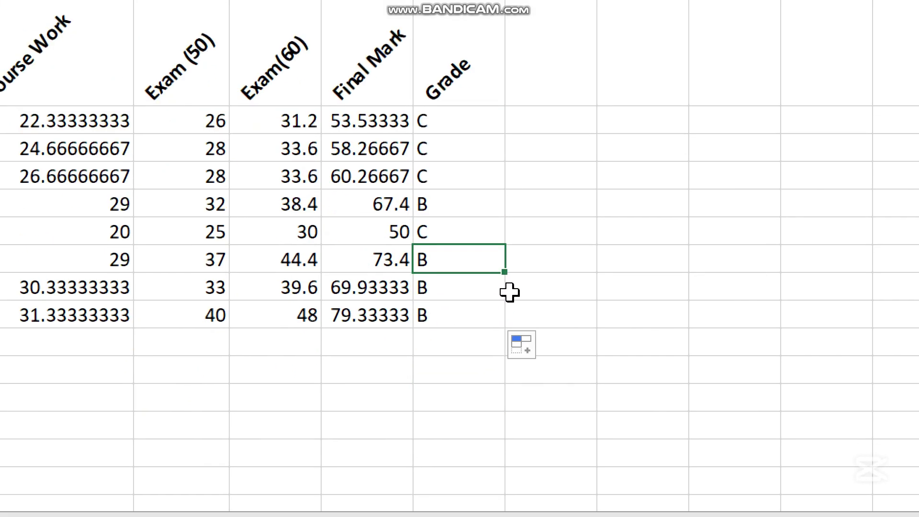
{"action": "key", "text": "Up"}
{"action": "key", "text": "Up"}
{"action": "key", "text": "Up"}
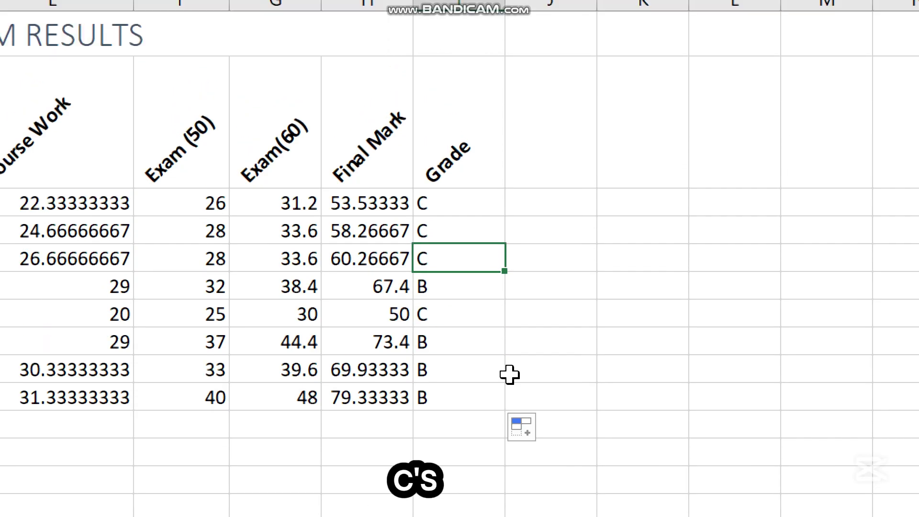
{"action": "key", "text": "Down"}
{"action": "key", "text": "Down"}
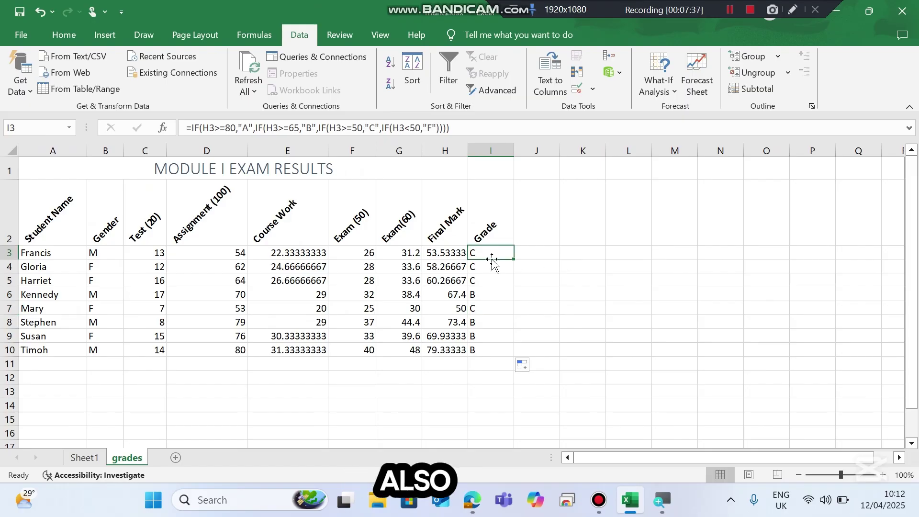
{"action": "left_click", "coordinate": [563, 269]}
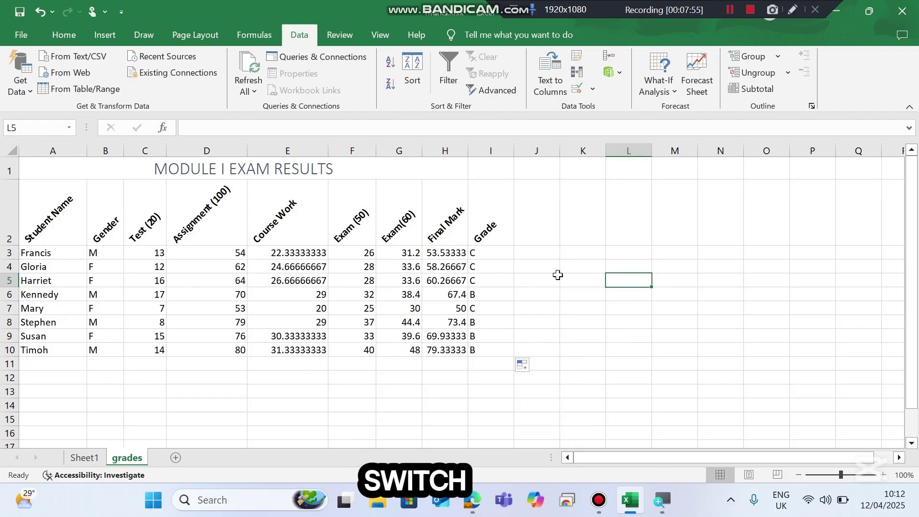
{"action": "left_click", "coordinate": [467, 501]}
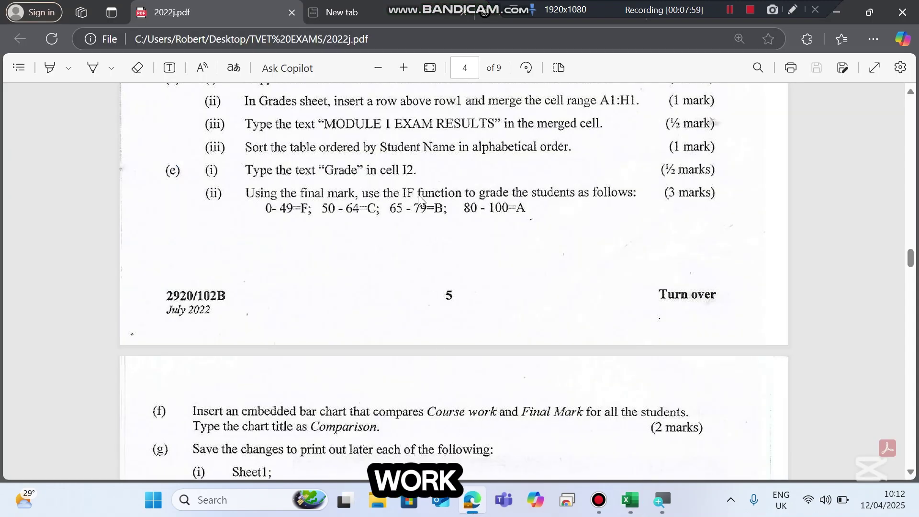
{"action": "scroll", "coordinate": [334, 221], "scroll_direction": "down", "scroll_amount": 3}
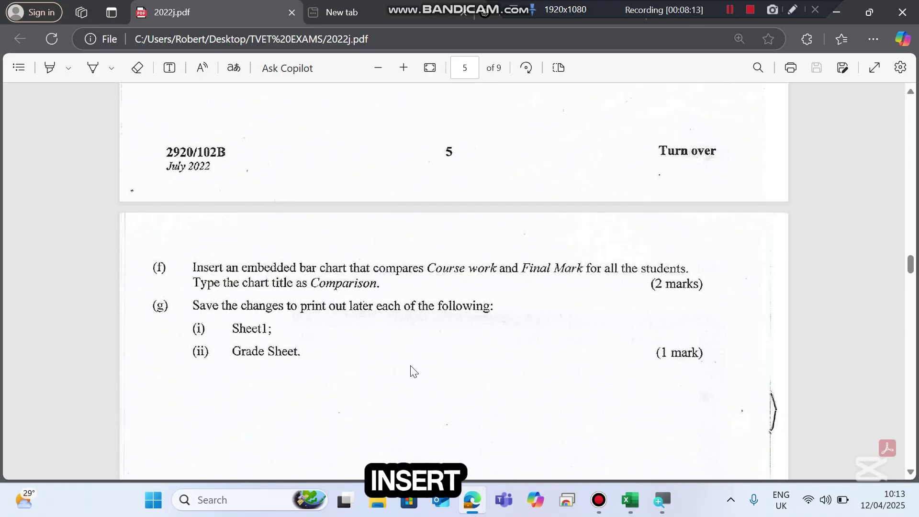
{"action": "left_click", "coordinate": [632, 504]}
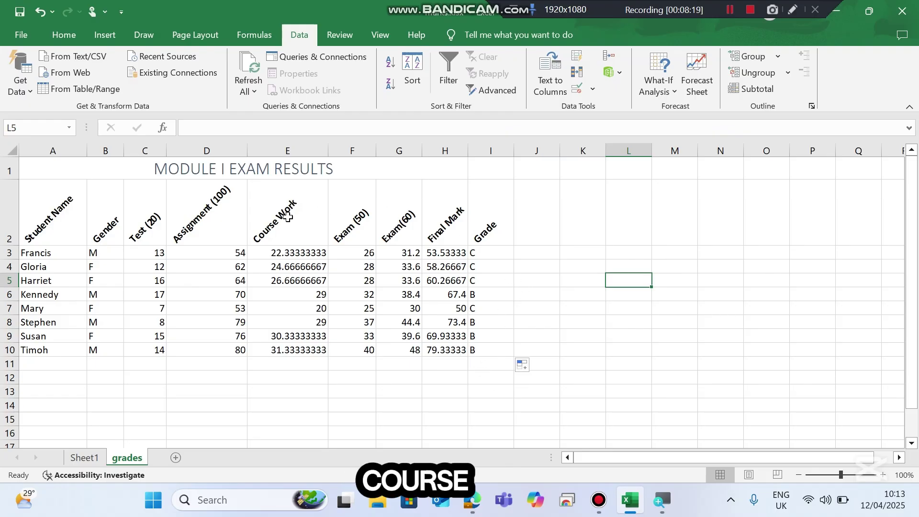
- Select Course Work E2:E10, then add Final Mark H2:H10 and Student Name A2:A10 with Ctrl
{"action": "left_click_drag", "start_coordinate": [289, 217], "coordinate": [290, 349]}
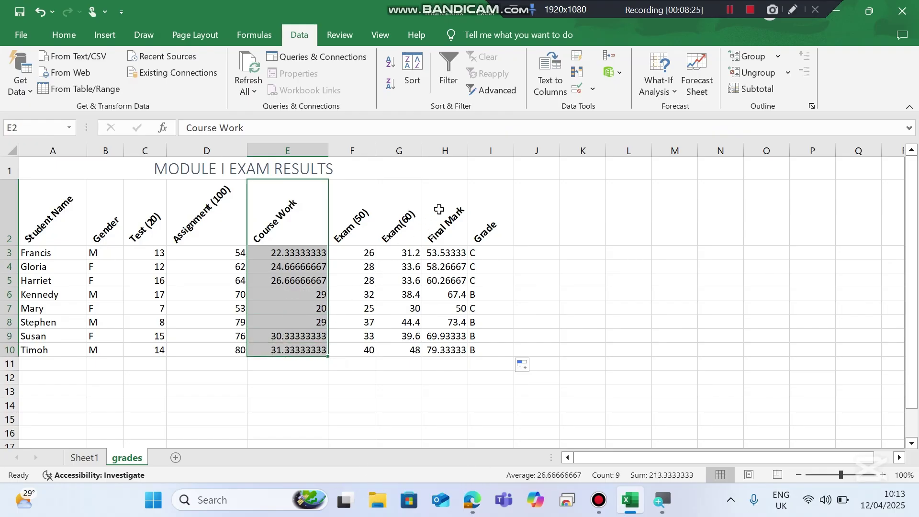
{"action": "left_click_drag", "start_coordinate": [439, 209], "coordinate": [438, 249]}
{"action": "left_click", "coordinate": [314, 231]}
{"action": "left_click_drag", "start_coordinate": [315, 231], "coordinate": [311, 346]}
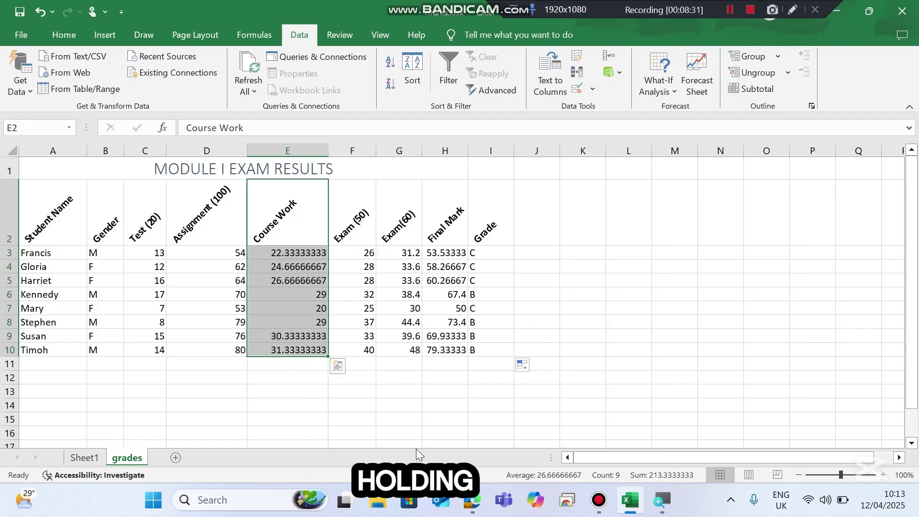
{"action": "left_click_drag", "start_coordinate": [435, 216], "coordinate": [442, 350]}
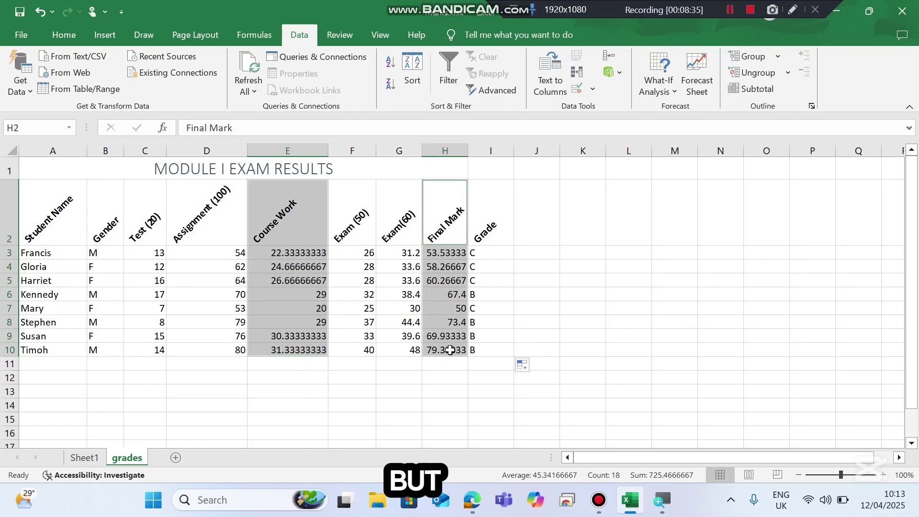
{"action": "left_click_drag", "start_coordinate": [31, 198], "coordinate": [33, 351]}
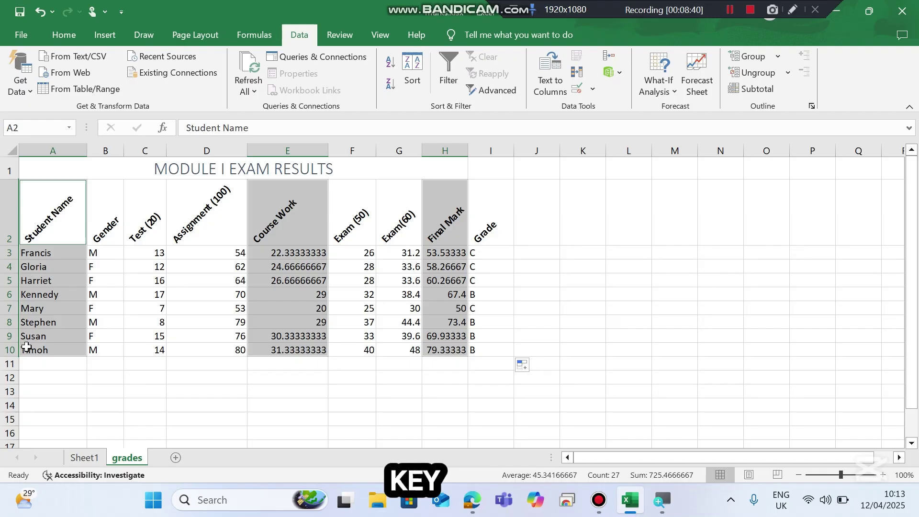
- Insert a 3-D Clustered Bar chart from the Insert tab's column and bar chart list
{"action": "left_click", "coordinate": [101, 27]}
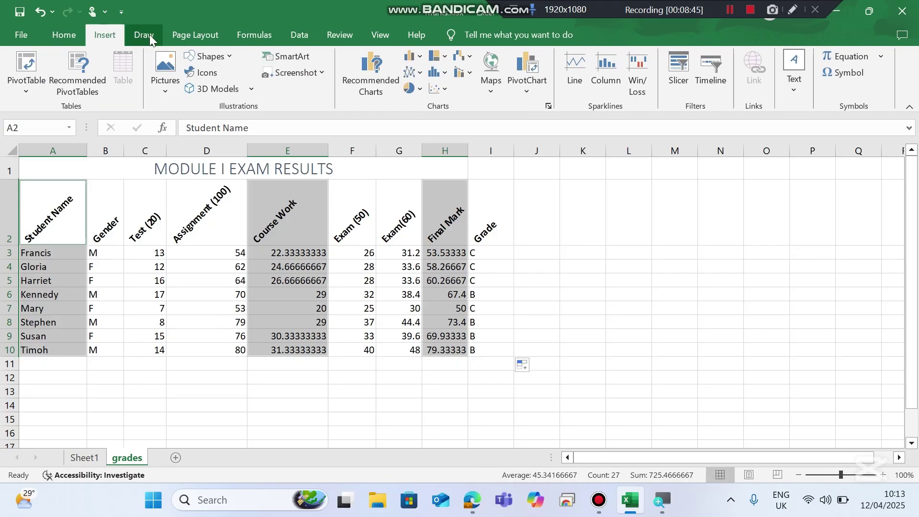
{"action": "left_click", "coordinate": [415, 56]}
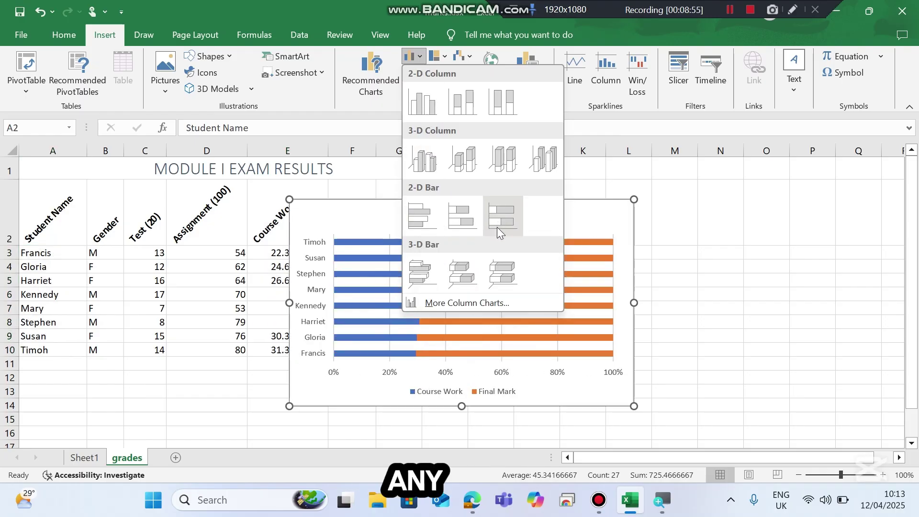
{"action": "left_click", "coordinate": [426, 274]}
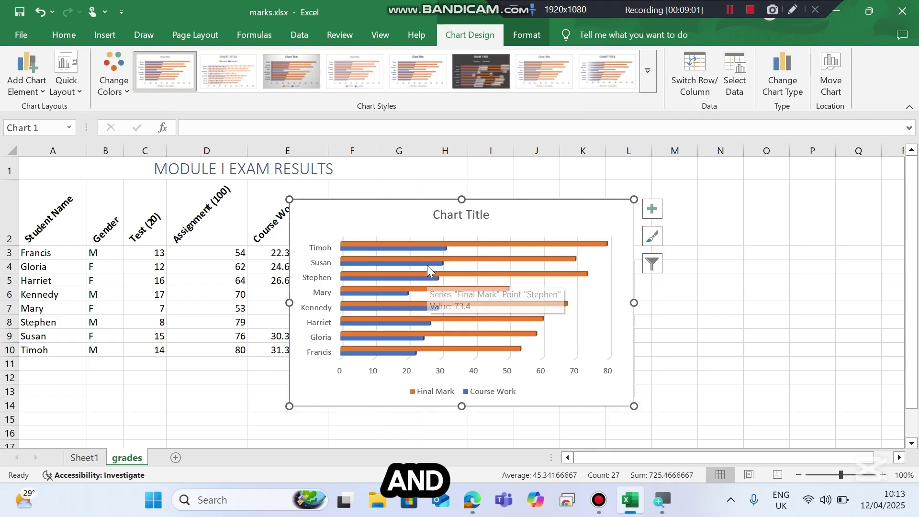
- Replace the bar chart's placeholder title with 'Comparison' and reselect the chart
{"action": "right_click", "coordinate": [438, 220]}
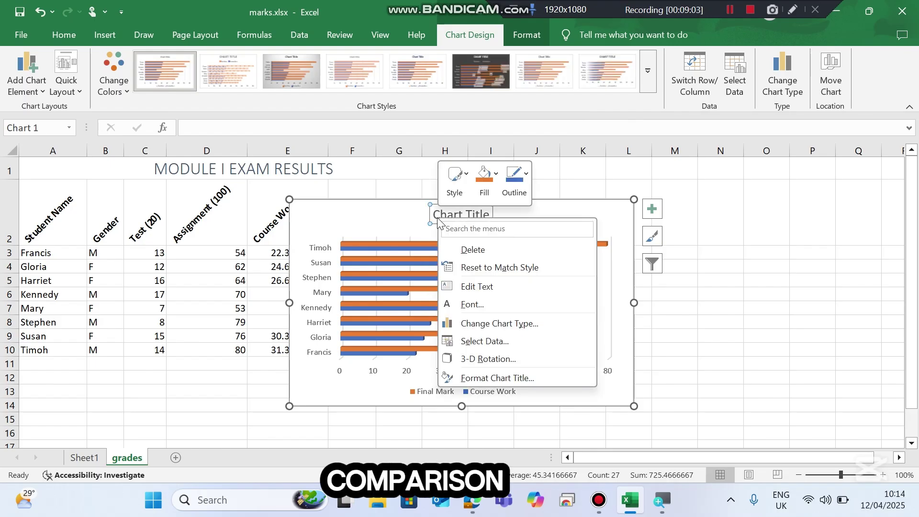
{"action": "left_click", "coordinate": [459, 286]}
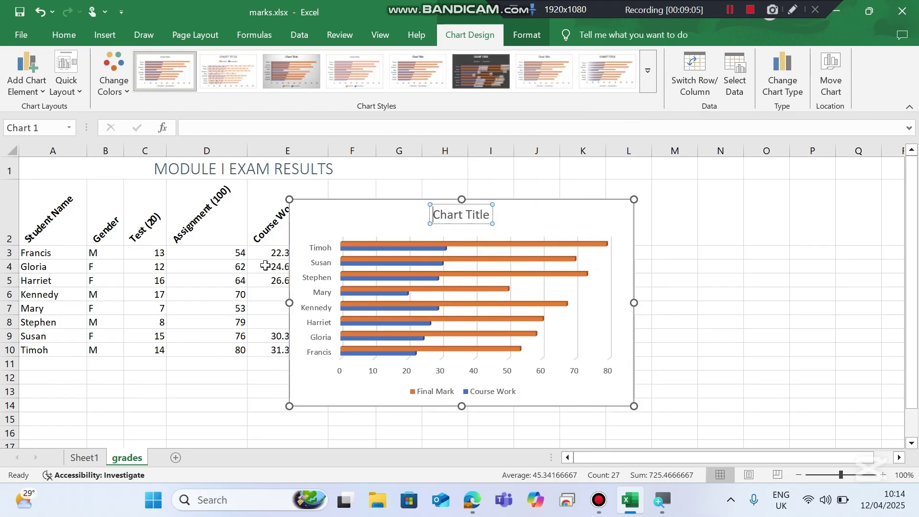
{"action": "key", "text": "Delete"}
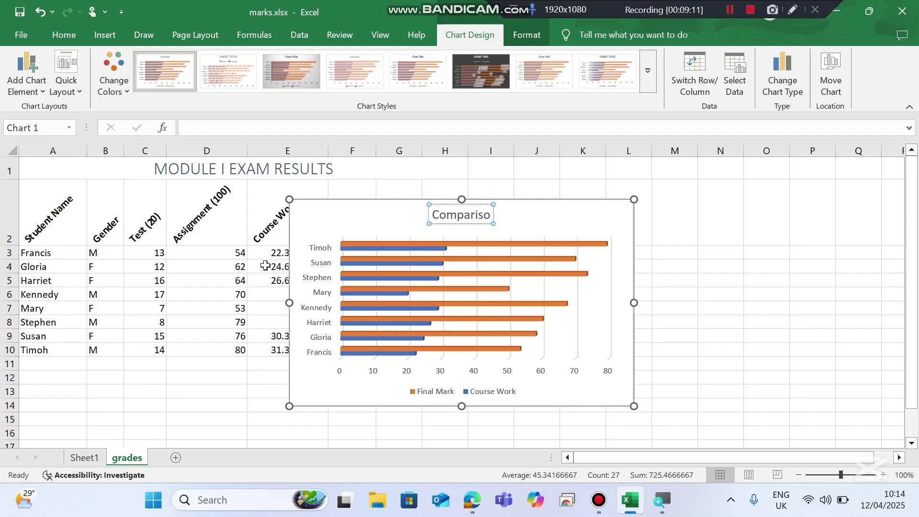
{"action": "left_click", "coordinate": [734, 239]}
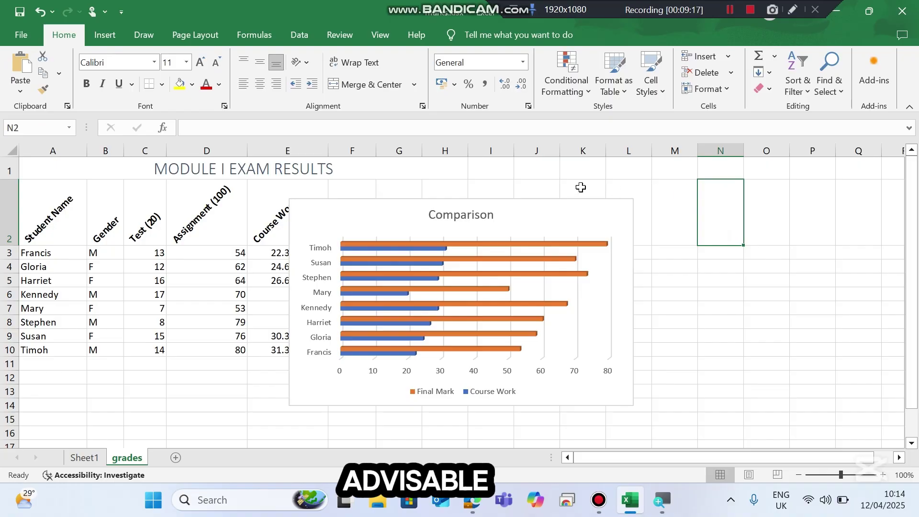
{"action": "left_click", "coordinate": [536, 204]}
- Move the chart off the data beside the table and apply the grey chart style with value labels
{"action": "left_click_drag", "start_coordinate": [536, 203], "coordinate": [743, 235]}
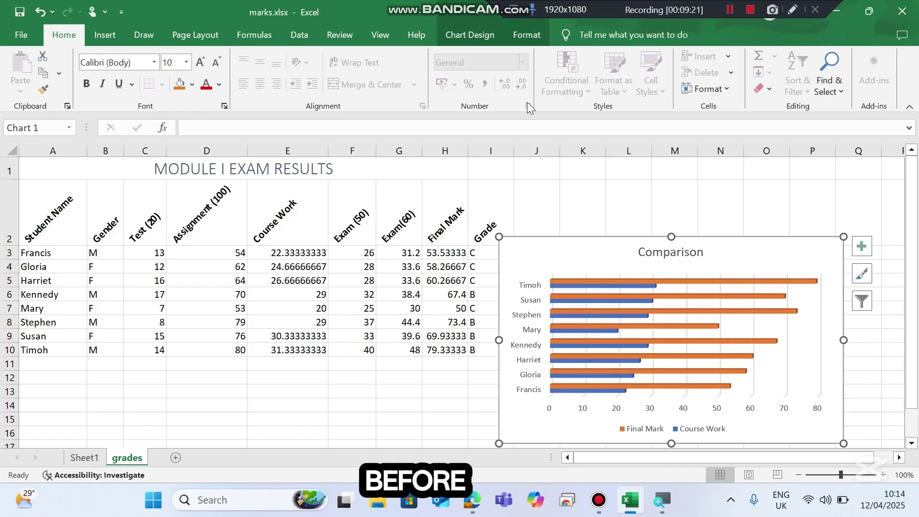
{"action": "left_click", "coordinate": [481, 35]}
{"action": "left_click", "coordinate": [488, 62]}
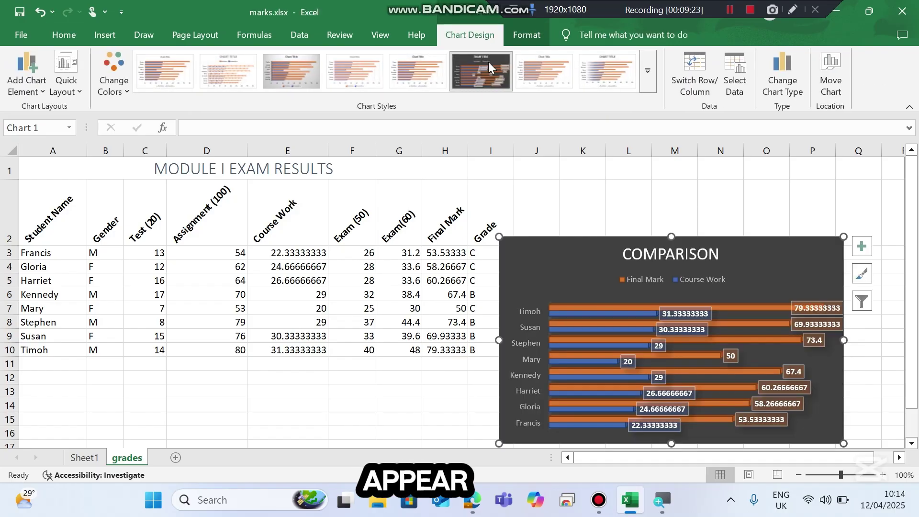
{"action": "left_click", "coordinate": [290, 70]}
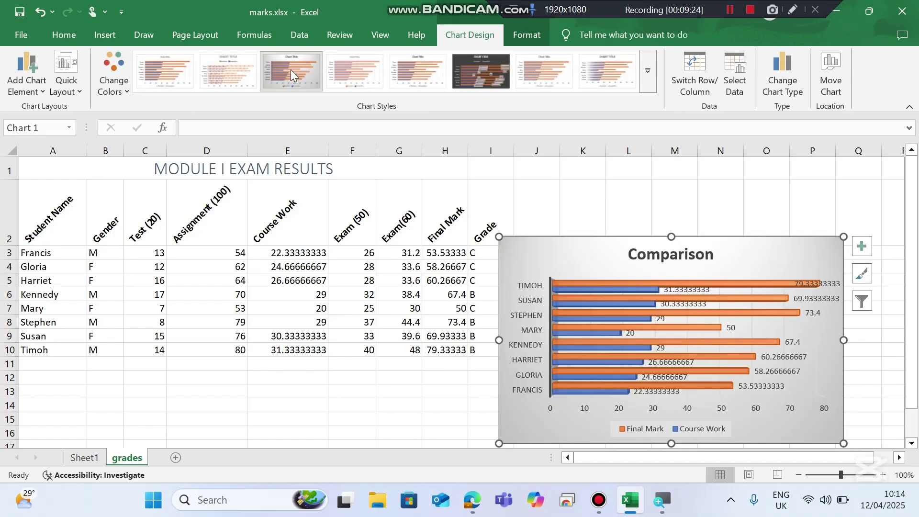
{"action": "left_click", "coordinate": [646, 79]}
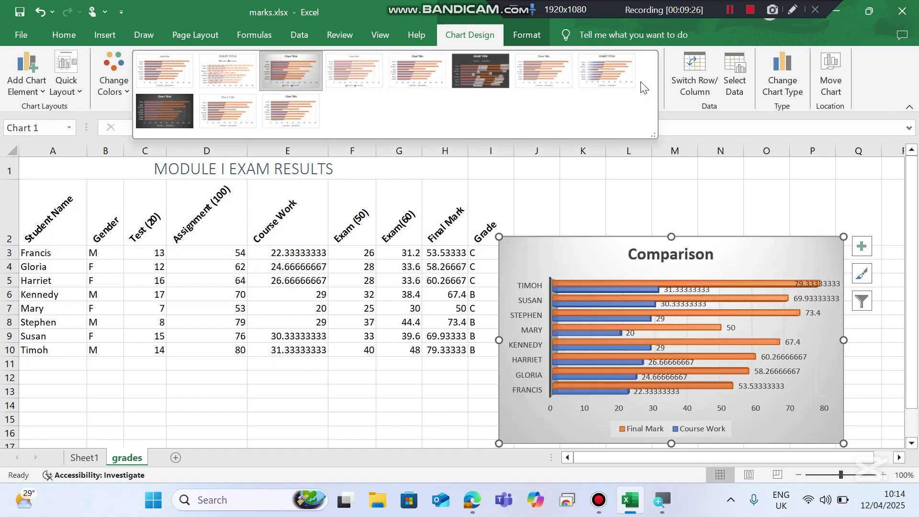
{"action": "key", "text": "Escape"}
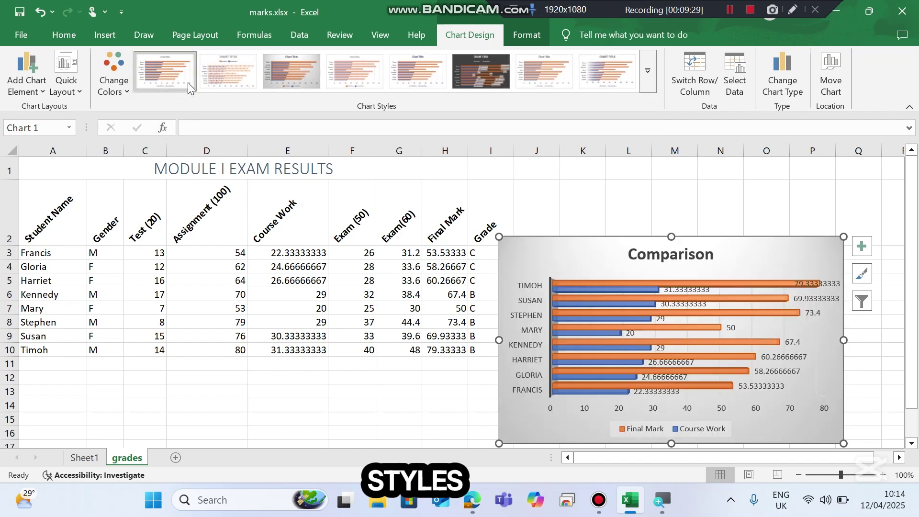
{"action": "scroll", "coordinate": [361, 303], "scroll_direction": "down", "scroll_amount": 1}
{"action": "scroll", "coordinate": [362, 303], "scroll_direction": "down", "scroll_amount": 1}
{"action": "scroll", "coordinate": [365, 305], "scroll_direction": "up", "scroll_amount": 2}
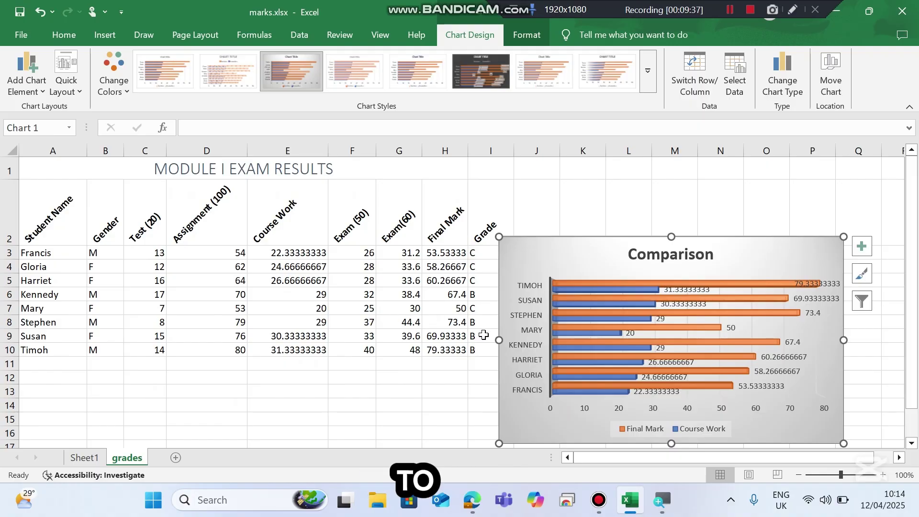
{"action": "scroll", "coordinate": [369, 284], "scroll_direction": "down", "scroll_amount": 3}
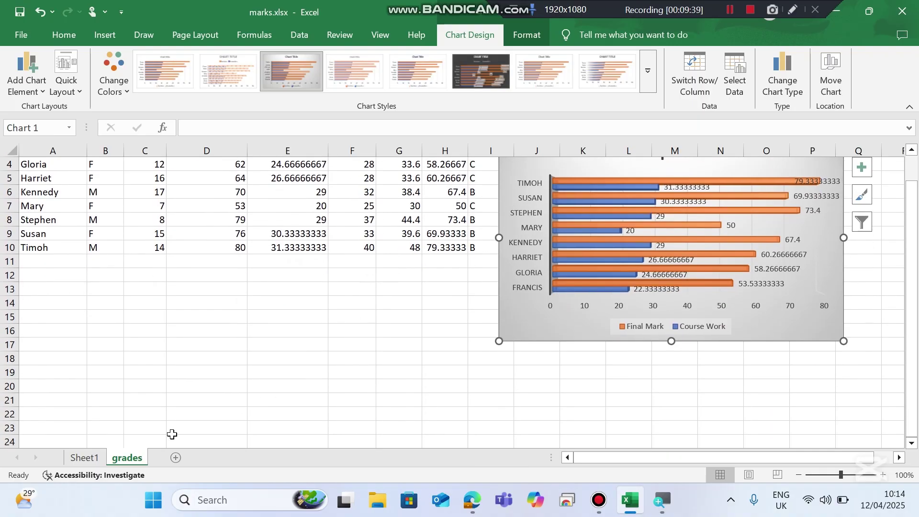
{"action": "scroll", "coordinate": [388, 369], "scroll_direction": "up", "scroll_amount": 1}
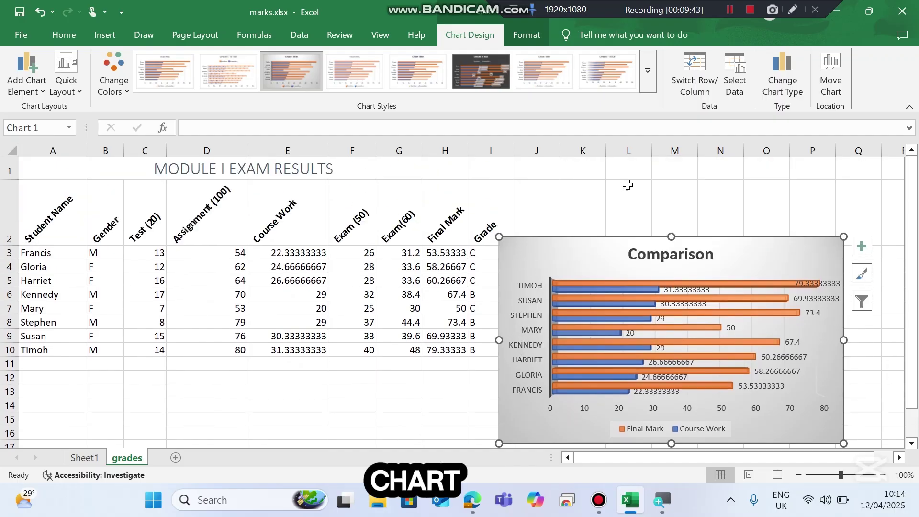
- Move the Comparison chart onto a new sheet named 'chart'
{"action": "left_click", "coordinate": [830, 83]}
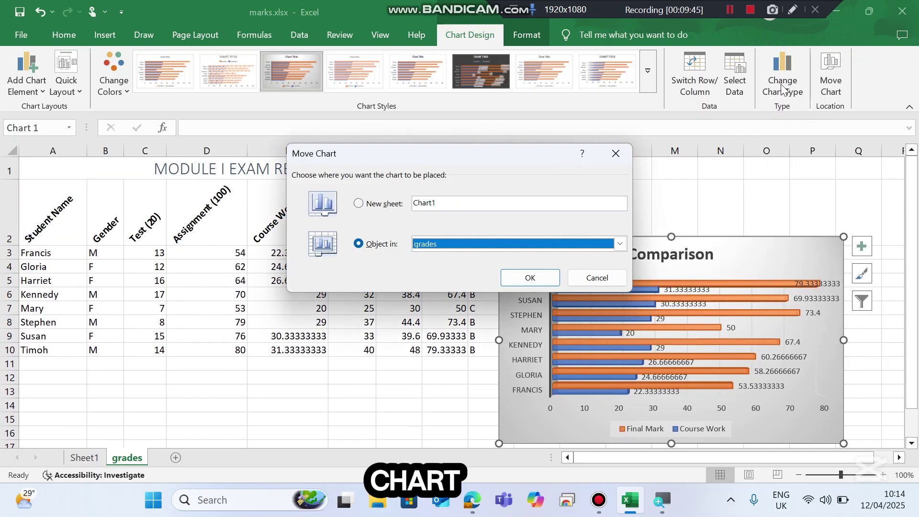
{"action": "left_click", "coordinate": [390, 207]}
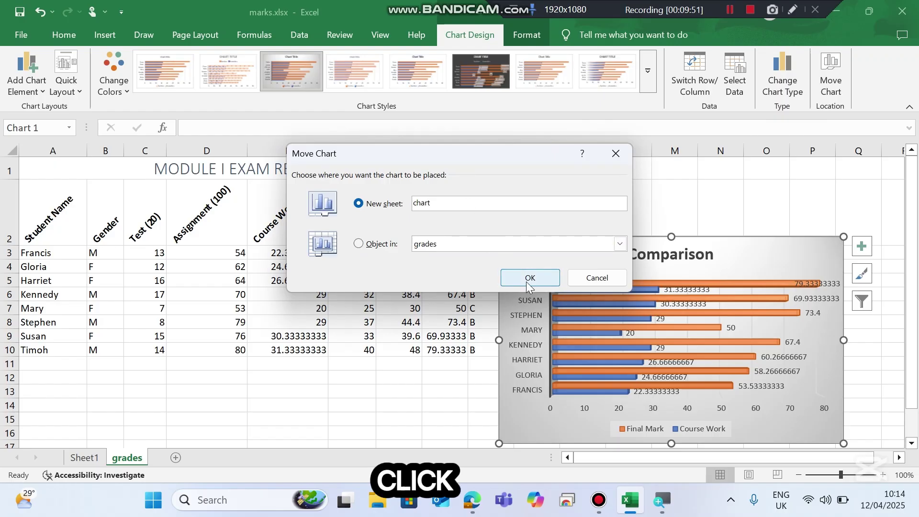
{"action": "left_click", "coordinate": [472, 500]}
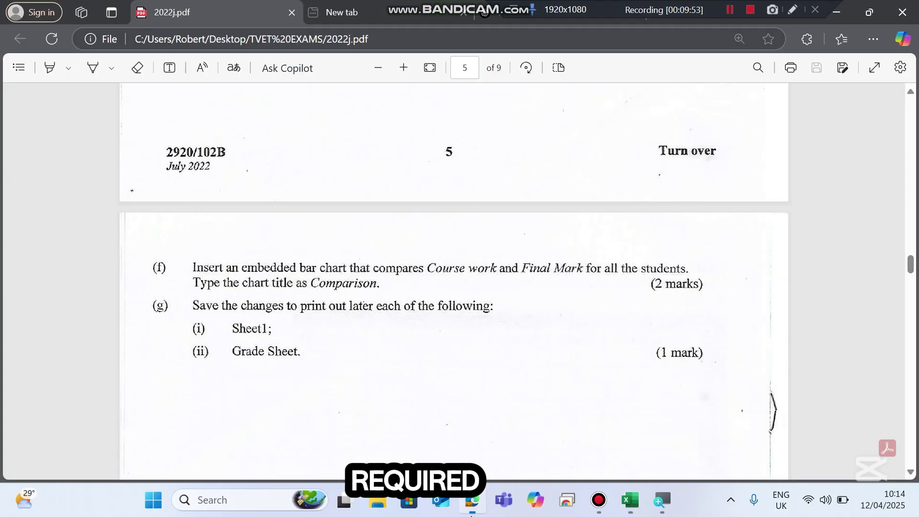
{"action": "left_click", "coordinate": [472, 500]}
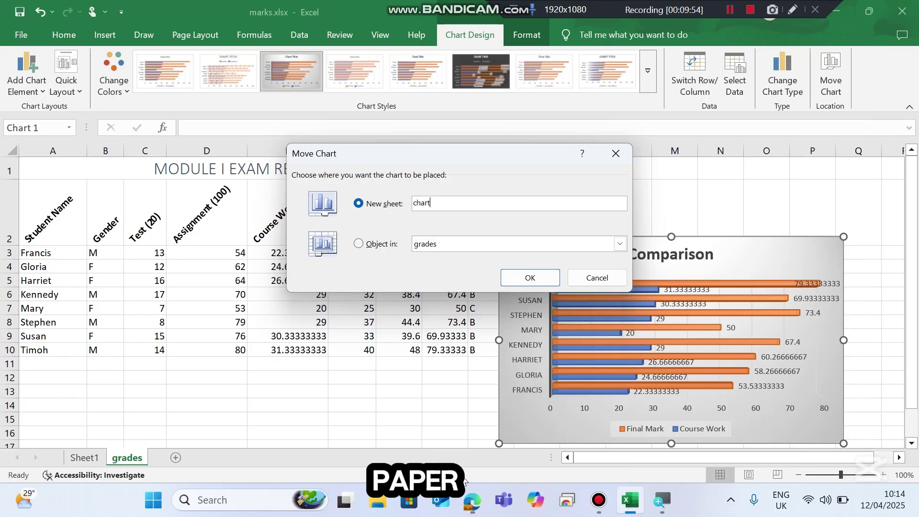
{"action": "left_click", "coordinate": [529, 277]}
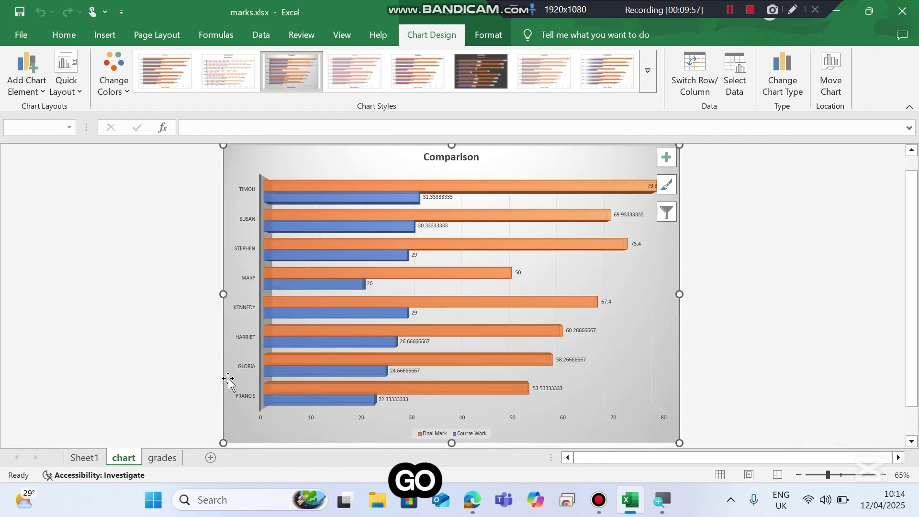
{"action": "scroll", "coordinate": [229, 375], "scroll_direction": "up", "scroll_amount": 1}
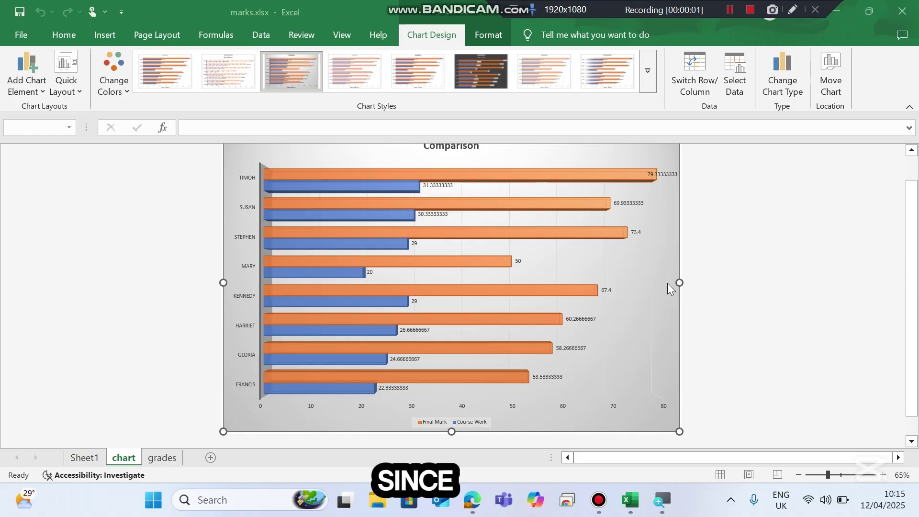
{"action": "left_click", "coordinate": [475, 509]}
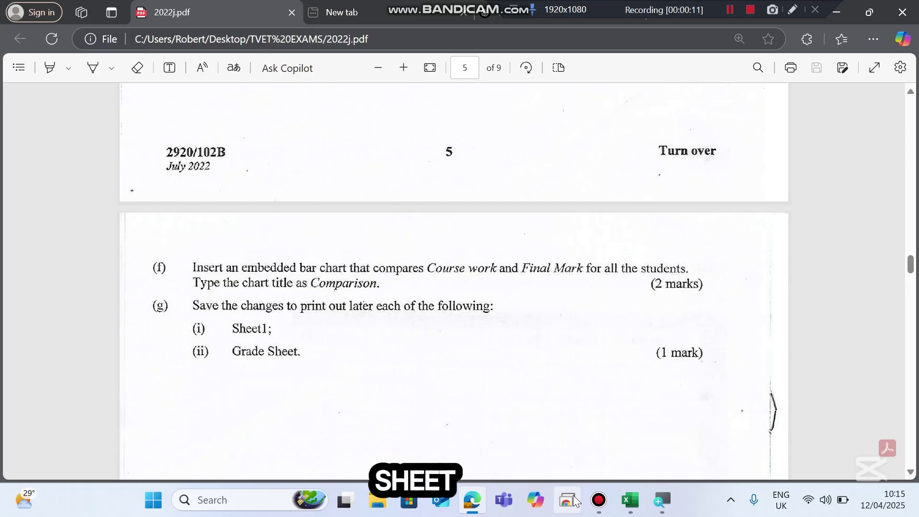
{"action": "left_click", "coordinate": [630, 500]}
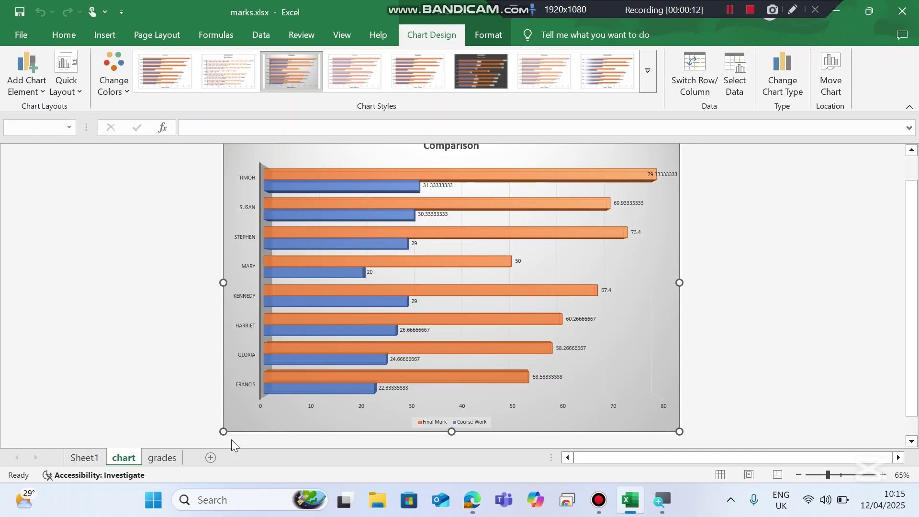
- Preview Sheet1's marks table for printing and try Landscape orientation
{"action": "left_click", "coordinate": [82, 457]}
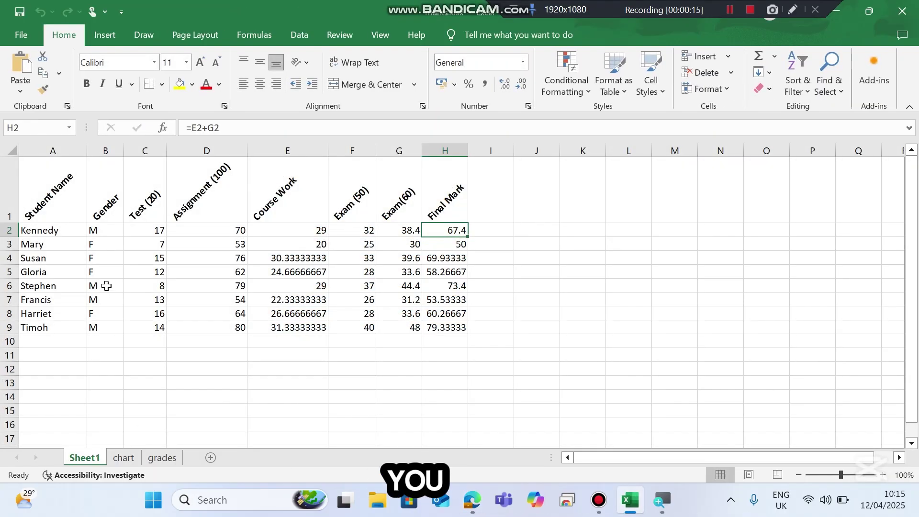
{"action": "left_click", "coordinate": [20, 40]}
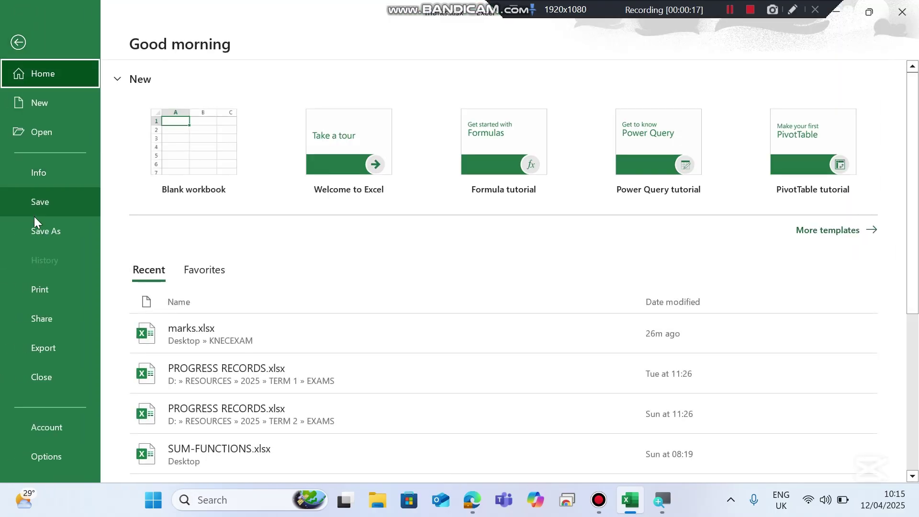
{"action": "left_click", "coordinate": [41, 285]}
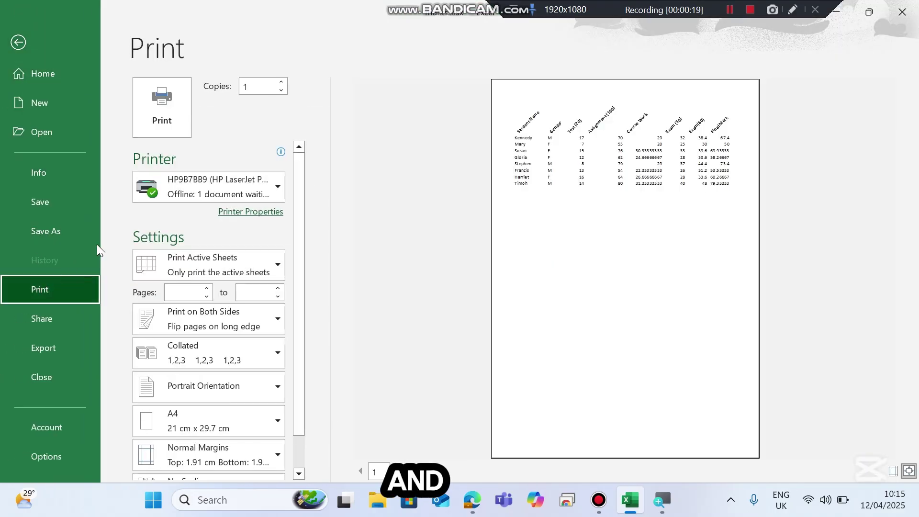
{"action": "left_click", "coordinate": [197, 194]}
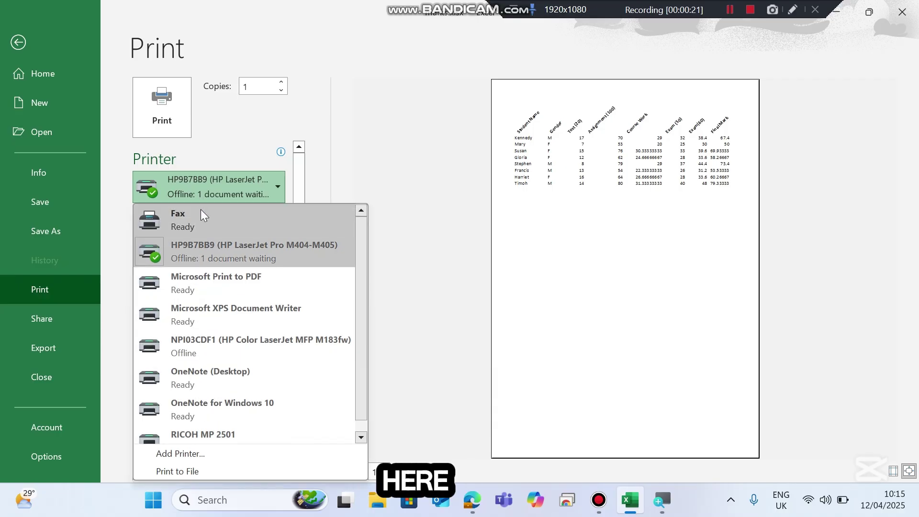
{"action": "left_click", "coordinate": [194, 181]}
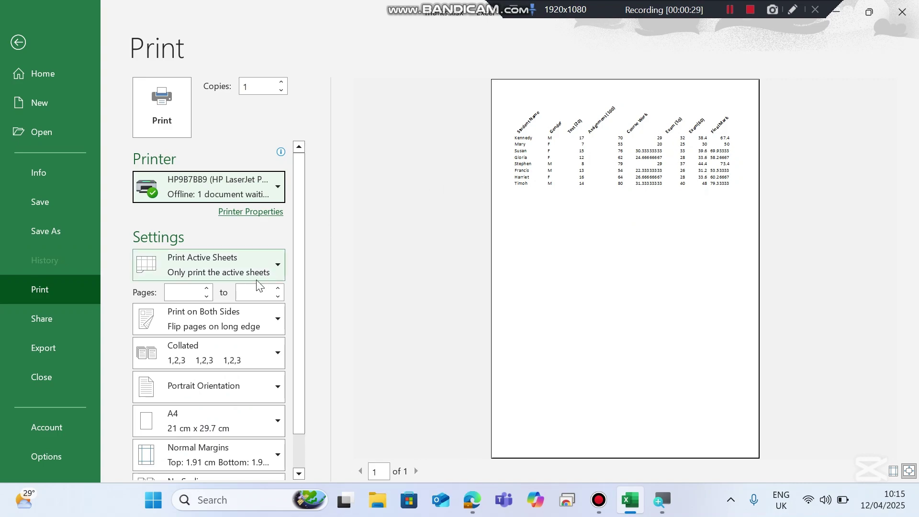
{"action": "left_click", "coordinate": [223, 387]}
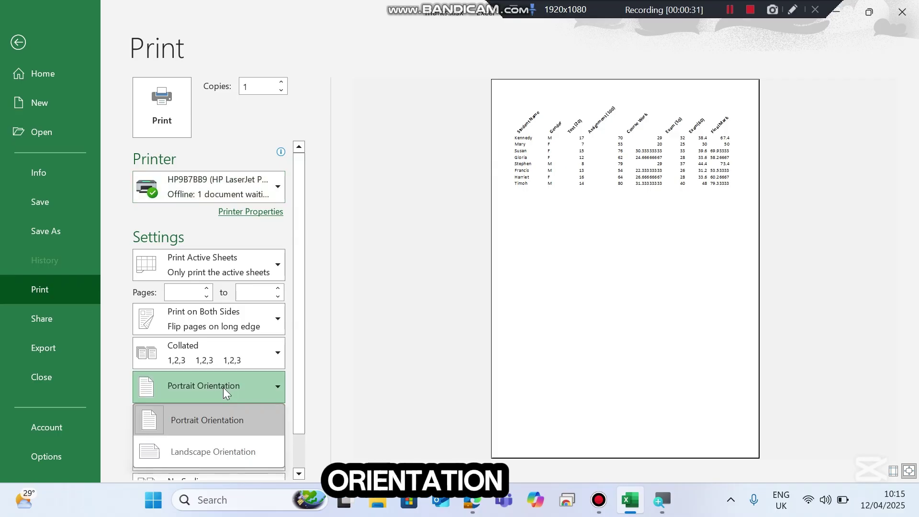
{"action": "left_click", "coordinate": [225, 450]}
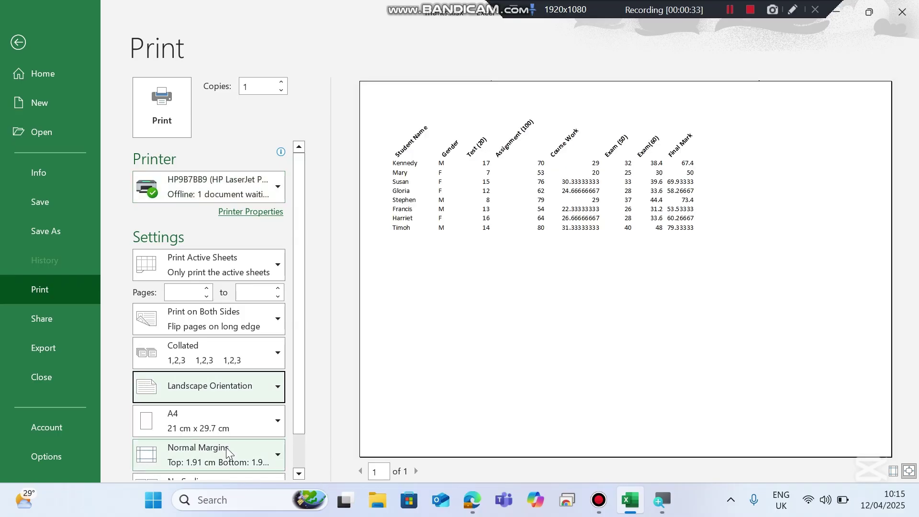
{"action": "left_click", "coordinate": [202, 383]}
{"action": "left_click", "coordinate": [202, 384]}
{"action": "scroll", "coordinate": [201, 402], "scroll_direction": "down", "scroll_amount": 2}
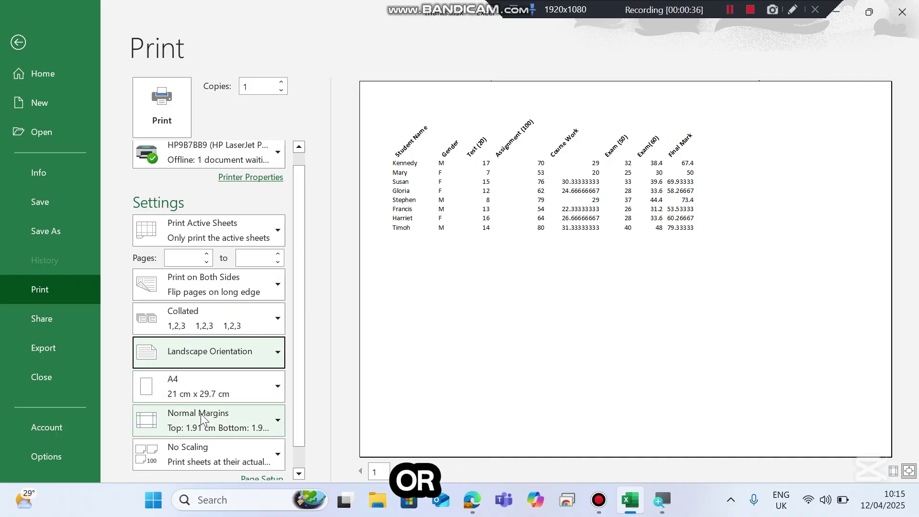
- Try Fit All Columns on One Page, then revert to No Scaling and Portrait
{"action": "left_click", "coordinate": [202, 451]}
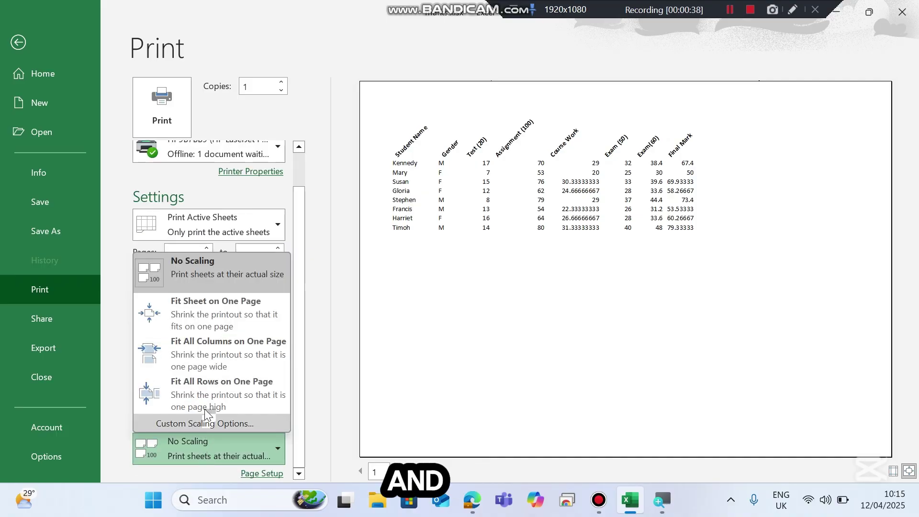
{"action": "left_click", "coordinate": [212, 353]}
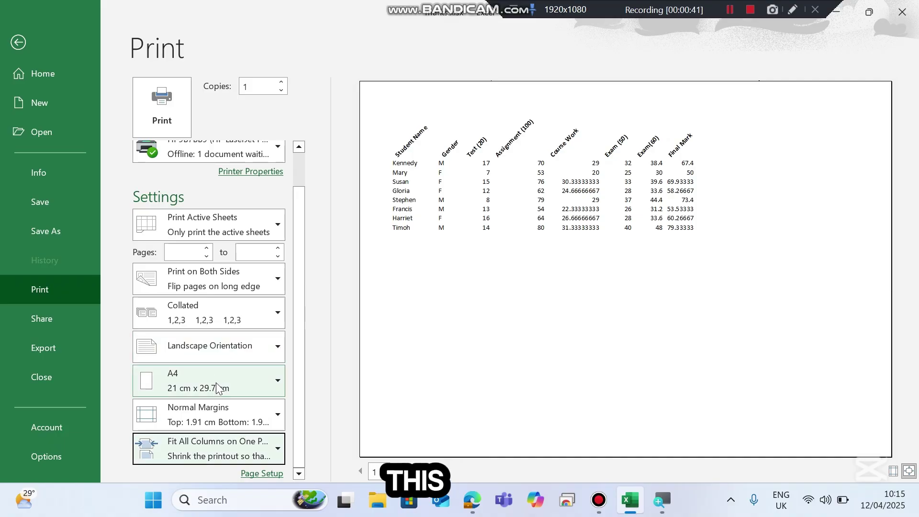
{"action": "left_click", "coordinate": [223, 447]}
{"action": "left_click", "coordinate": [196, 272]}
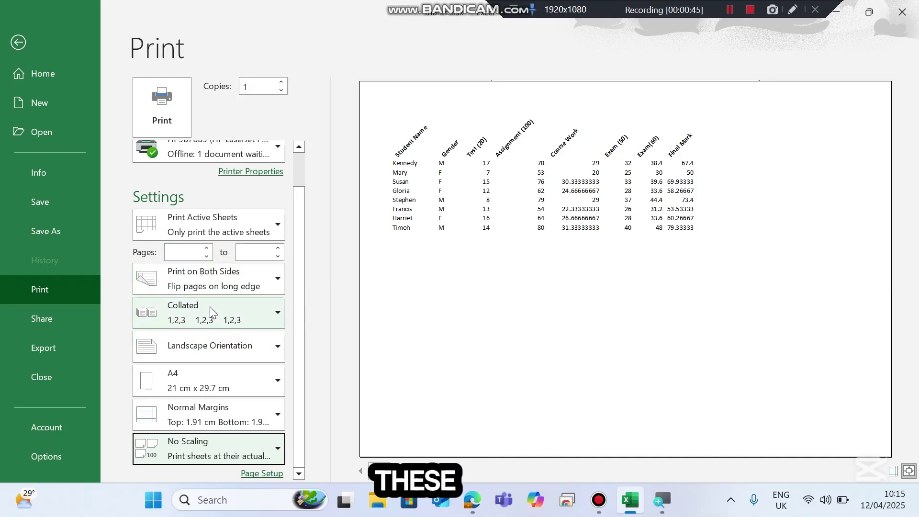
{"action": "left_click", "coordinate": [213, 352]}
{"action": "left_click", "coordinate": [211, 378]}
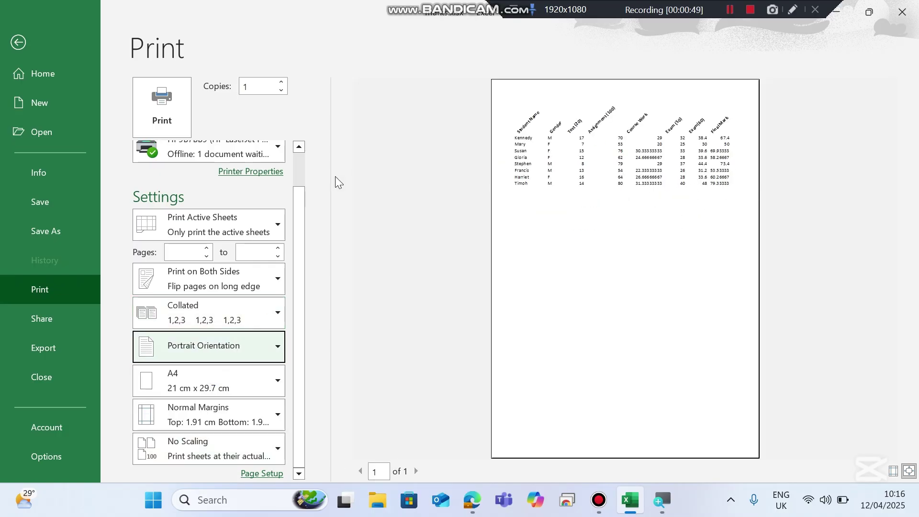
- Select Microsoft Print to PDF as the printer and print Sheet1
{"action": "scroll", "coordinate": [266, 231], "scroll_direction": "up", "scroll_amount": 2}
{"action": "left_click", "coordinate": [202, 185]}
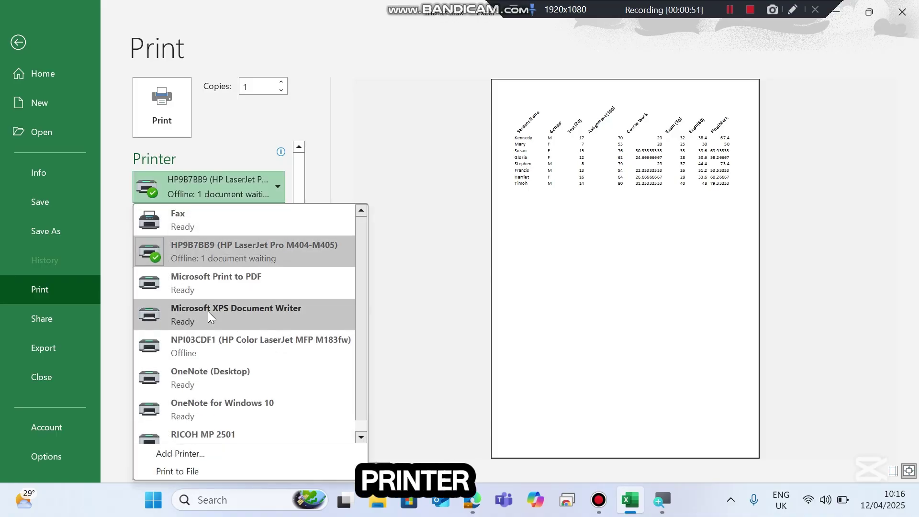
{"action": "left_click", "coordinate": [386, 168]}
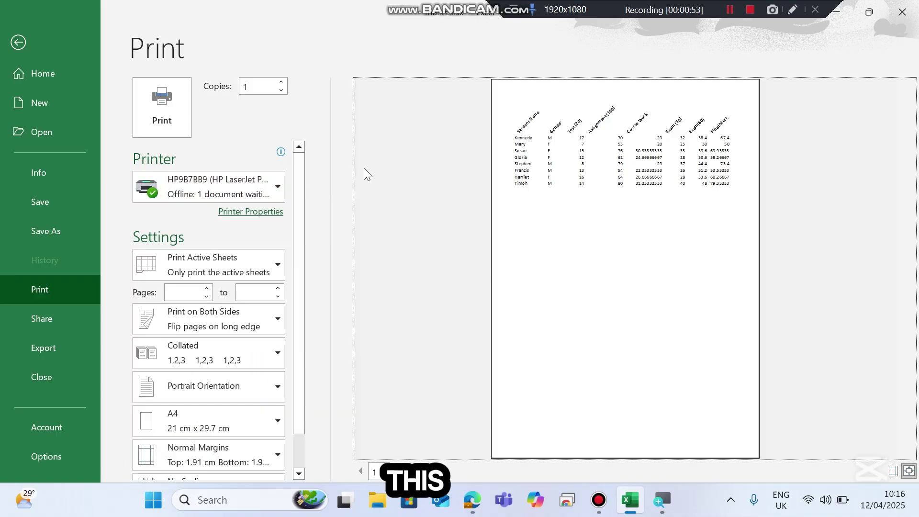
{"action": "left_click", "coordinate": [200, 179]}
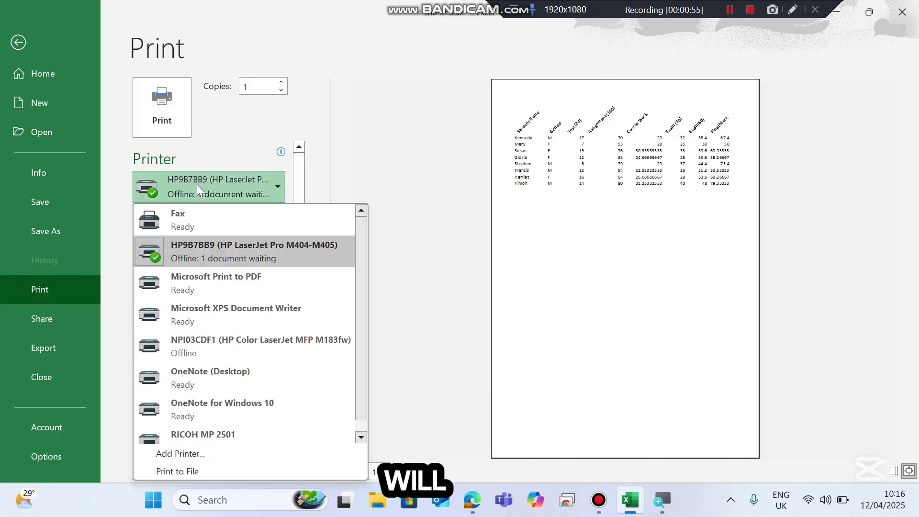
{"action": "left_click", "coordinate": [189, 290]}
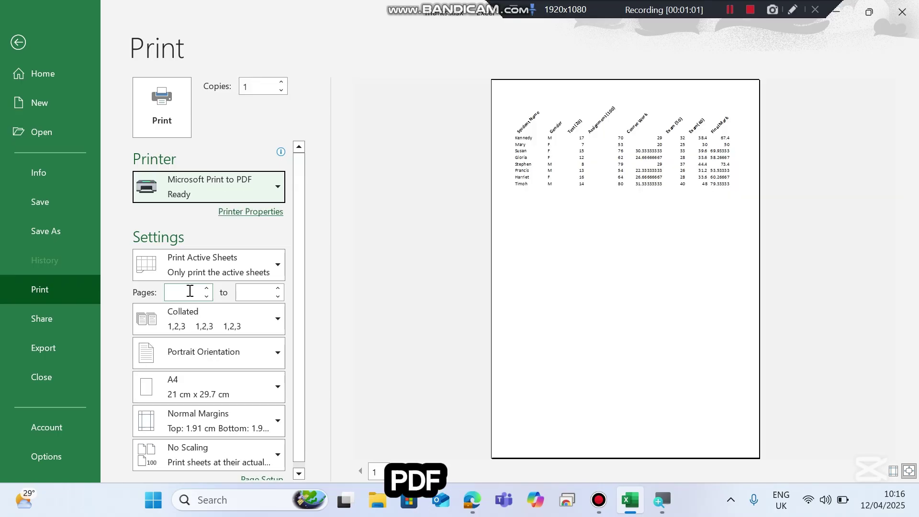
{"action": "left_click", "coordinate": [163, 121]}
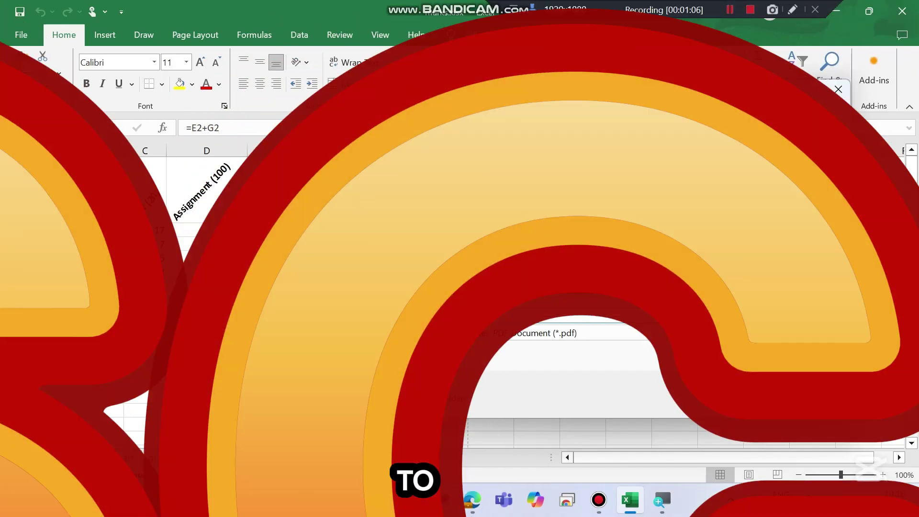
- Save the PDF as 'sheet' in the KNECEXAM folder
{"action": "left_click", "coordinate": [459, 171]}
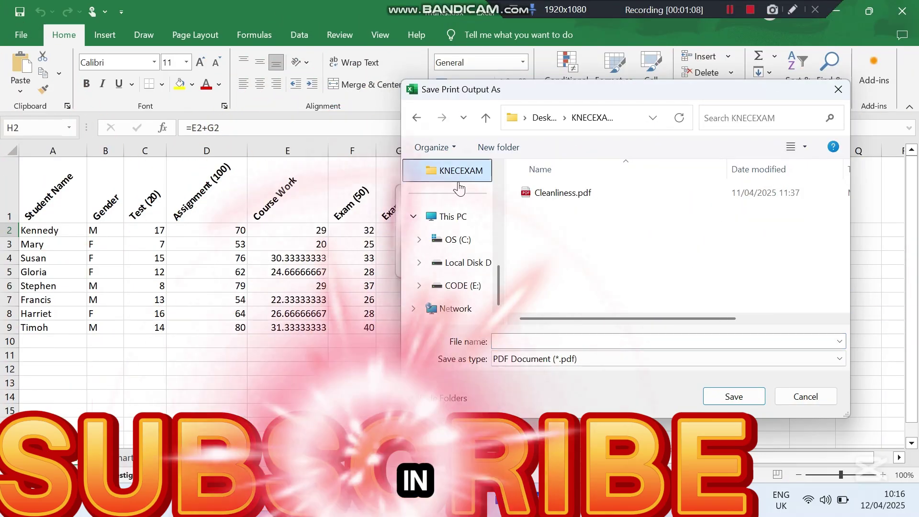
{"action": "left_click", "coordinate": [544, 342]}
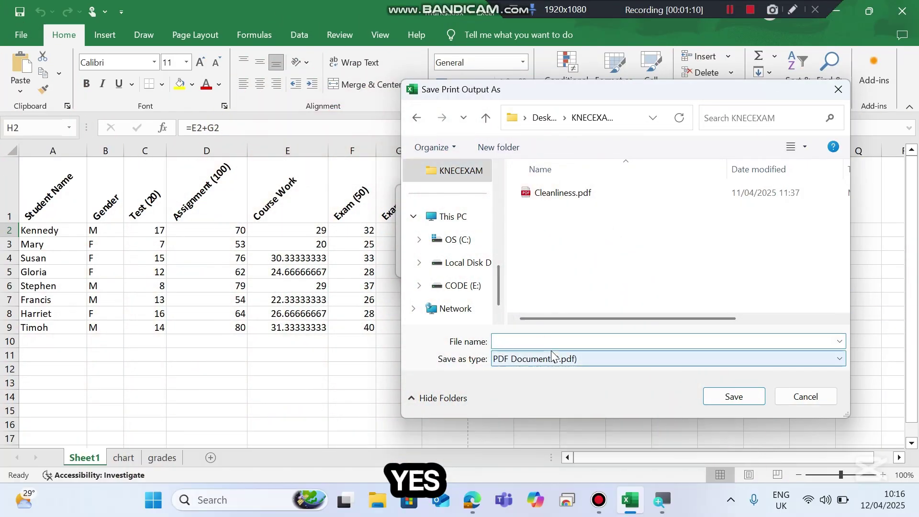
{"action": "type", "text": "sheet"}
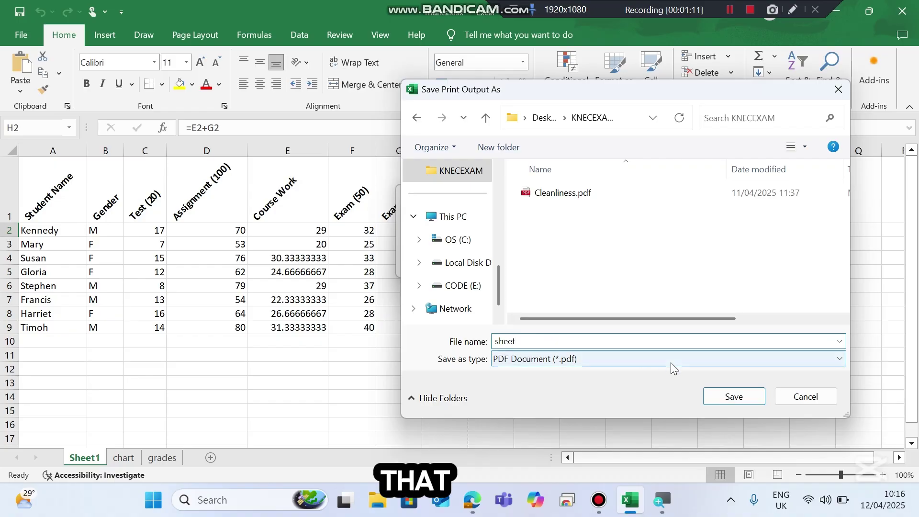
{"action": "left_click", "coordinate": [733, 389]}
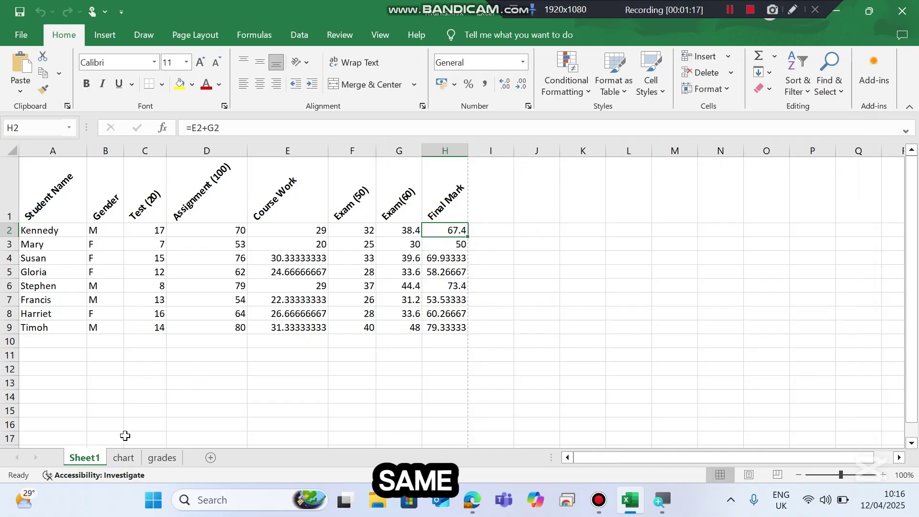
- Copy the Comparison chart from the chart sheet
{"action": "left_click", "coordinate": [153, 458]}
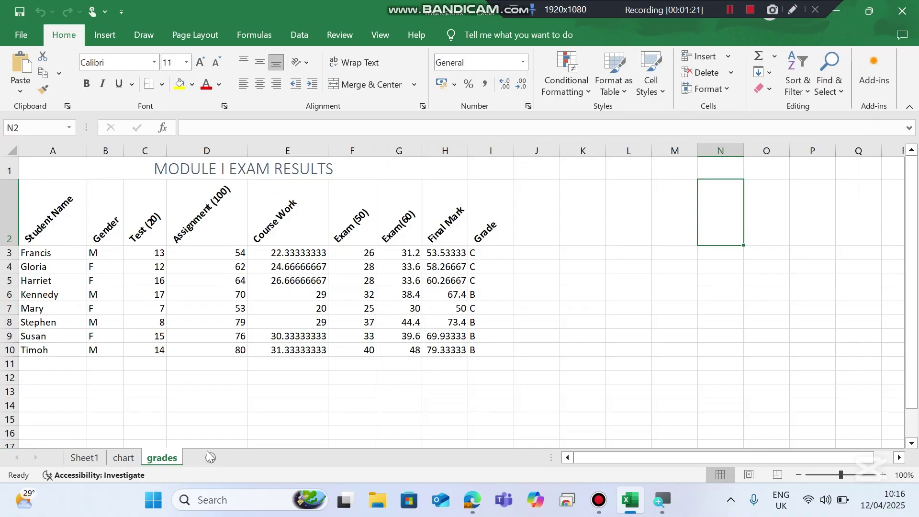
{"action": "left_click", "coordinate": [124, 458]}
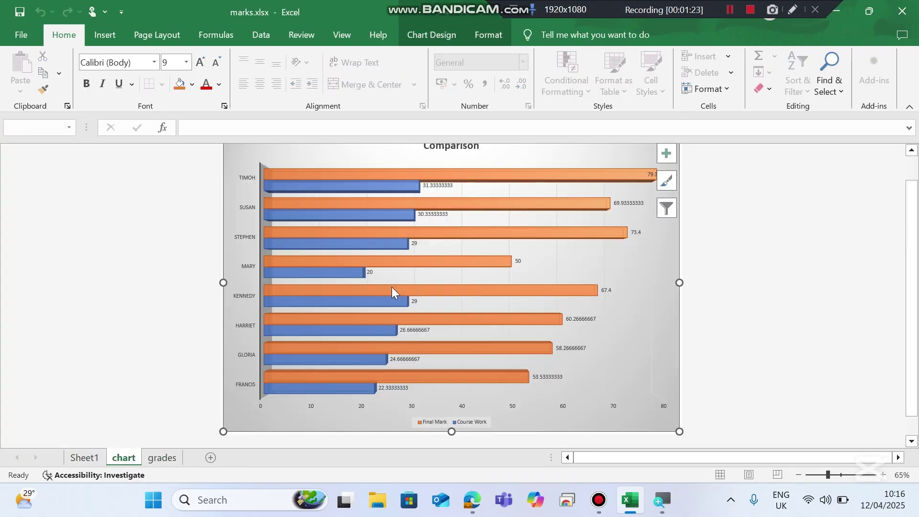
{"action": "right_click", "coordinate": [230, 228]}
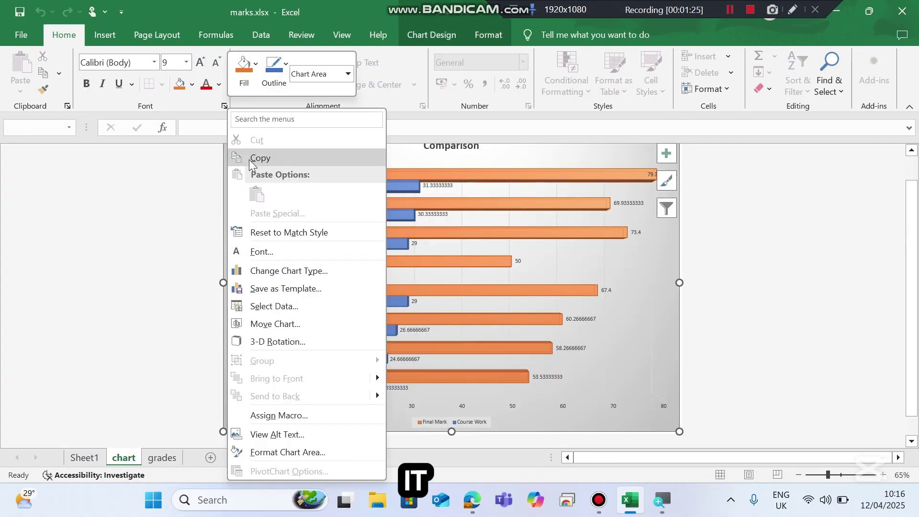
{"action": "key", "text": "Escape"}
- Paste the chart at C16 on the grades sheet and move it up to row 11
{"action": "left_click", "coordinate": [163, 455]}
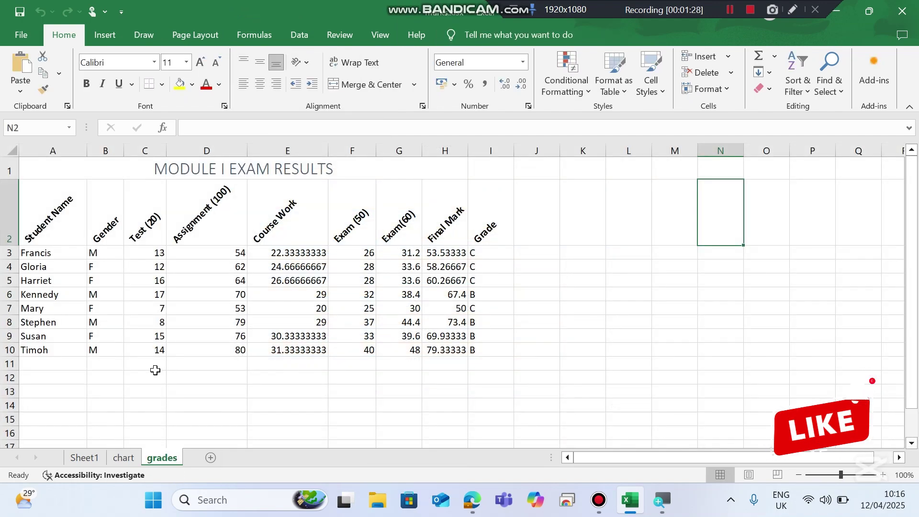
{"action": "scroll", "coordinate": [154, 366], "scroll_direction": "down", "scroll_amount": 2}
{"action": "left_click", "coordinate": [160, 289]}
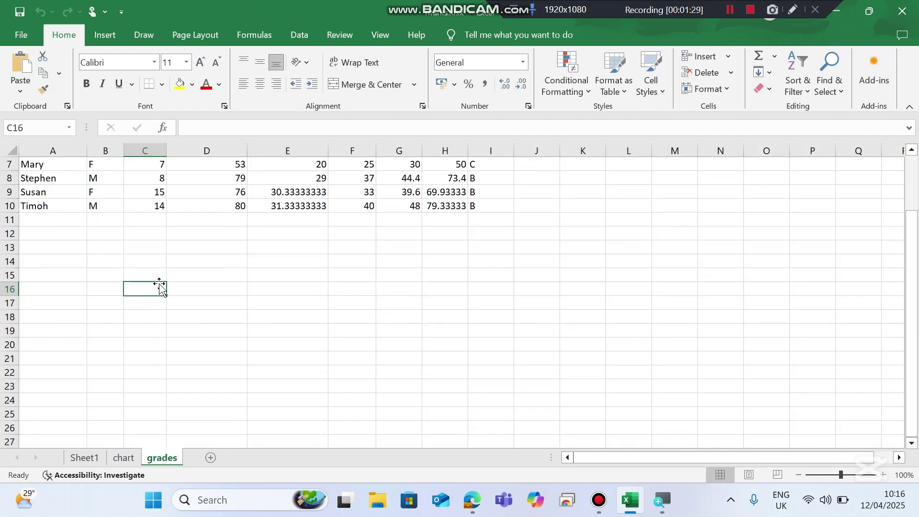
{"action": "key", "text": "ctrl+v"}
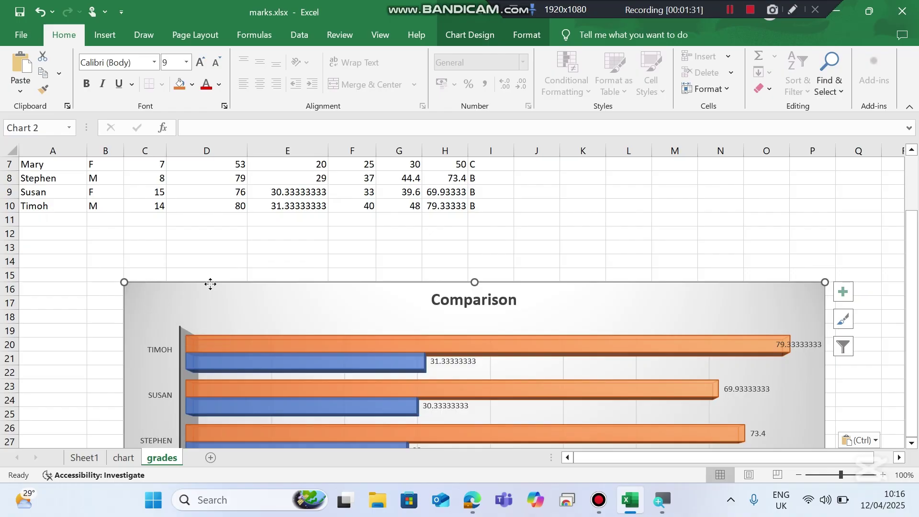
{"action": "left_click_drag", "start_coordinate": [210, 283], "coordinate": [163, 213]}
{"action": "left_click", "coordinate": [23, 37]}
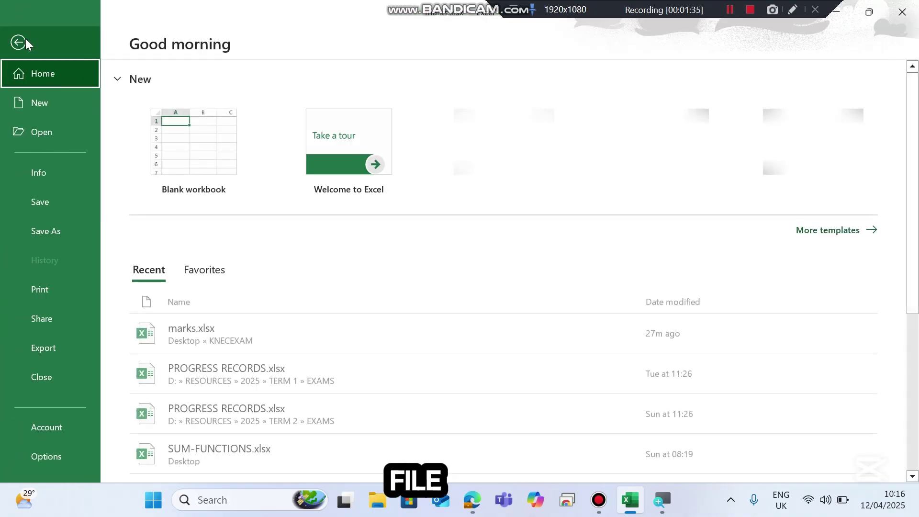
- Check the print choice, then deselect the chart so the whole grades sheet prints
{"action": "left_click", "coordinate": [41, 297]}
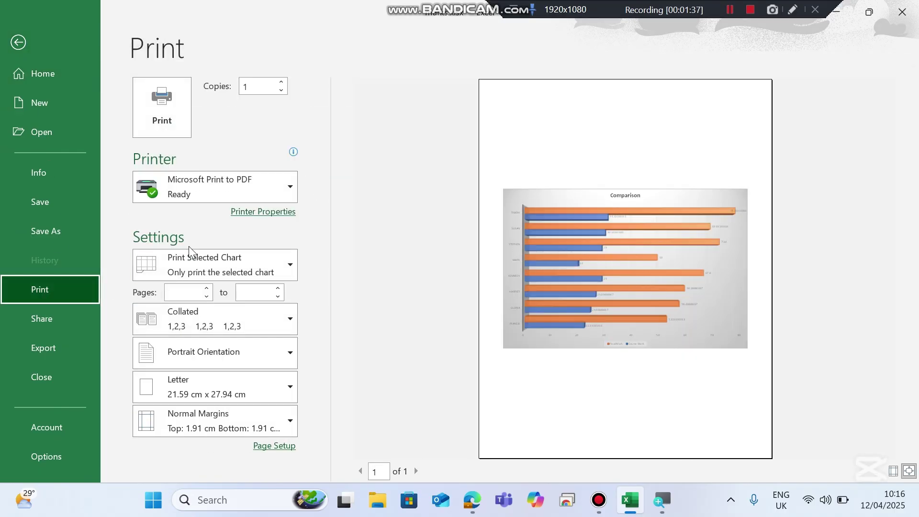
{"action": "left_click", "coordinate": [231, 251]}
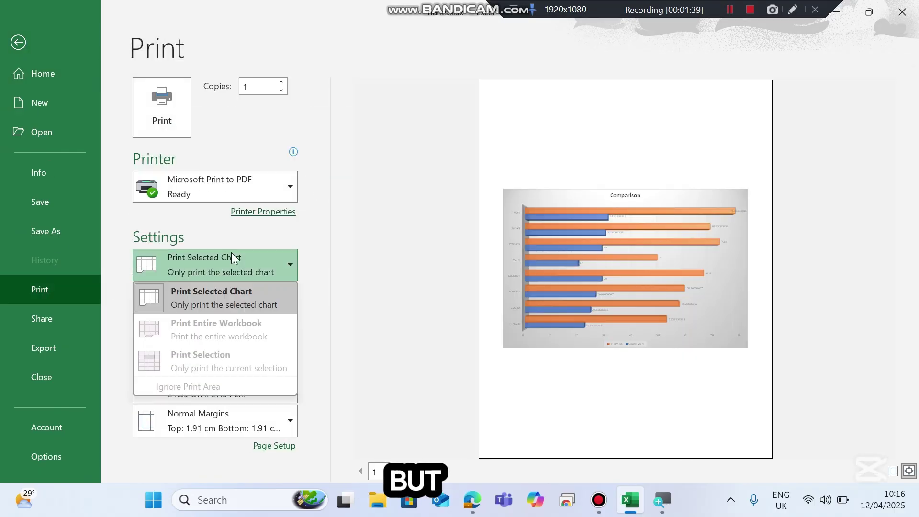
{"action": "left_click", "coordinate": [231, 251]}
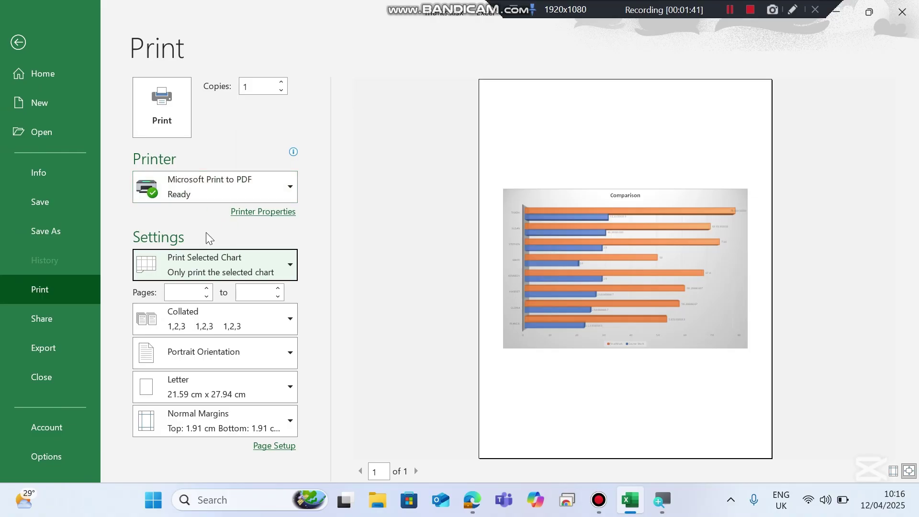
{"action": "left_click", "coordinate": [18, 42]}
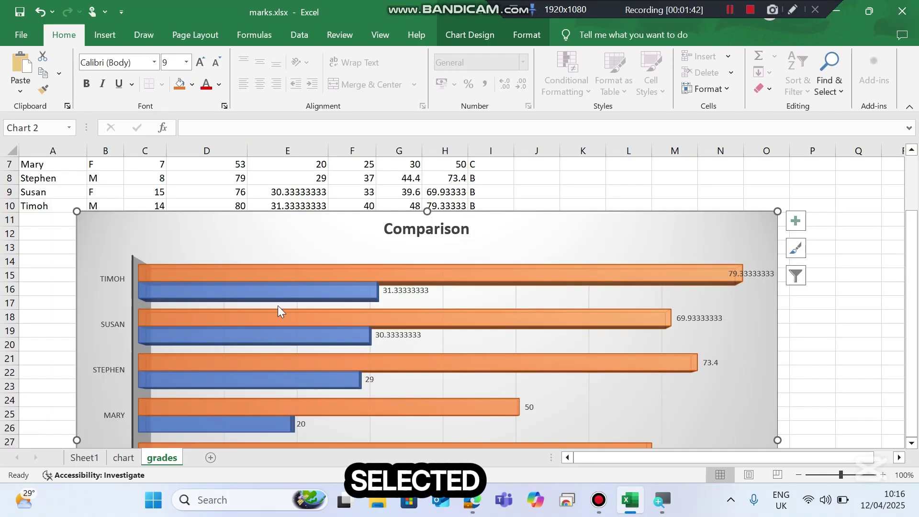
{"action": "left_click", "coordinate": [795, 179]}
- Set the grades printout to Landscape orientation and page through the preview
{"action": "left_click", "coordinate": [14, 36]}
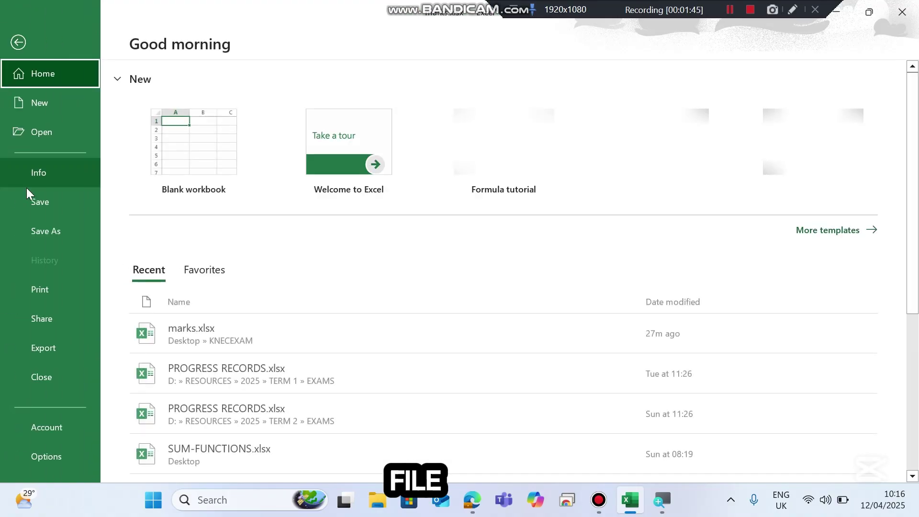
{"action": "left_click", "coordinate": [33, 287]}
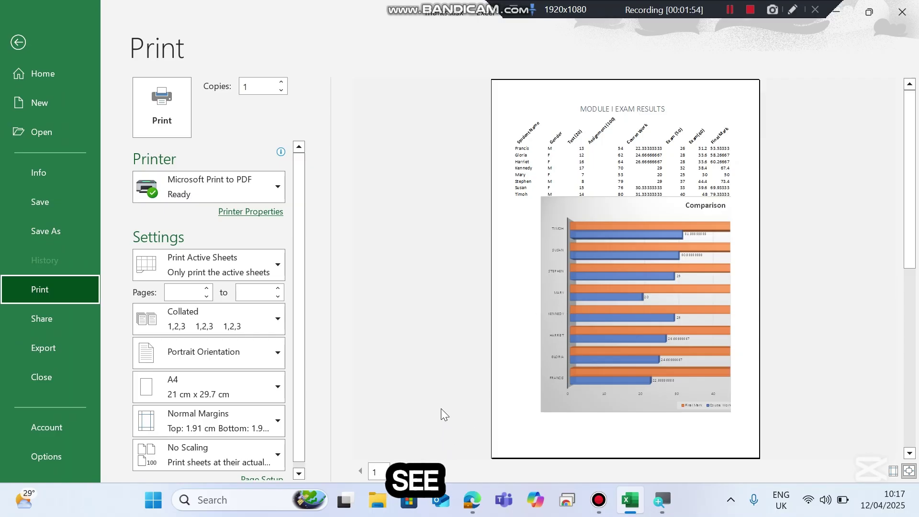
{"action": "left_click", "coordinate": [415, 471]}
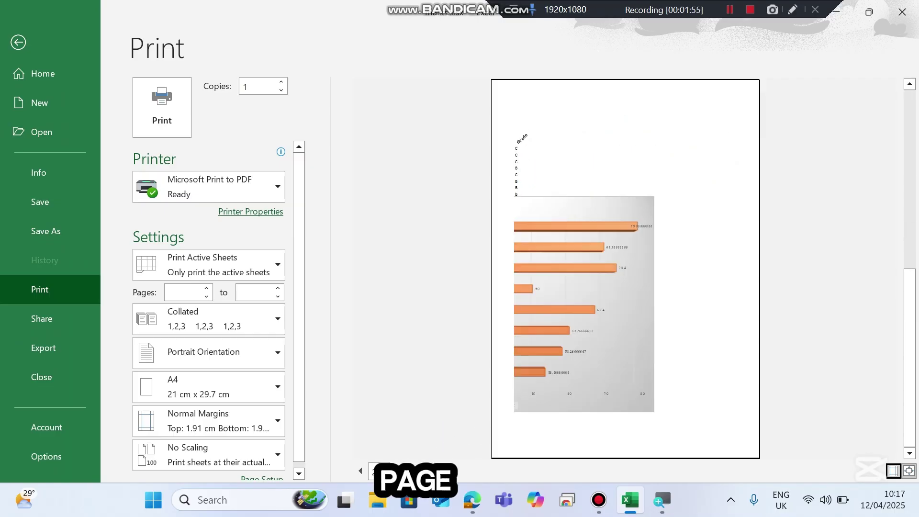
{"action": "left_click", "coordinate": [360, 471]}
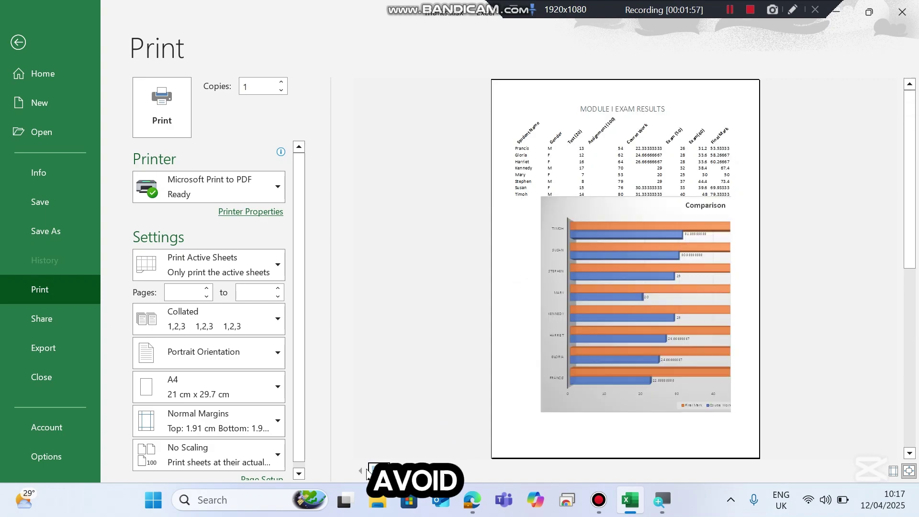
{"action": "left_click", "coordinate": [199, 359]}
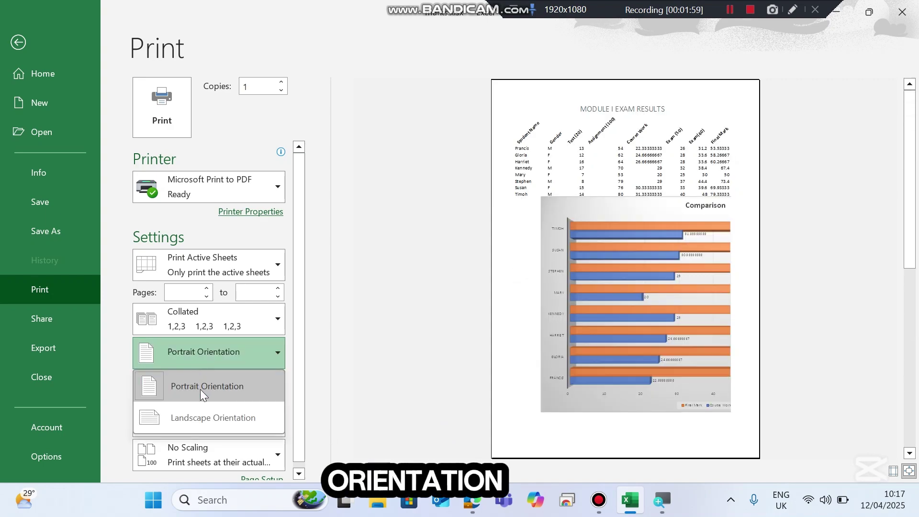
{"action": "left_click", "coordinate": [211, 419]}
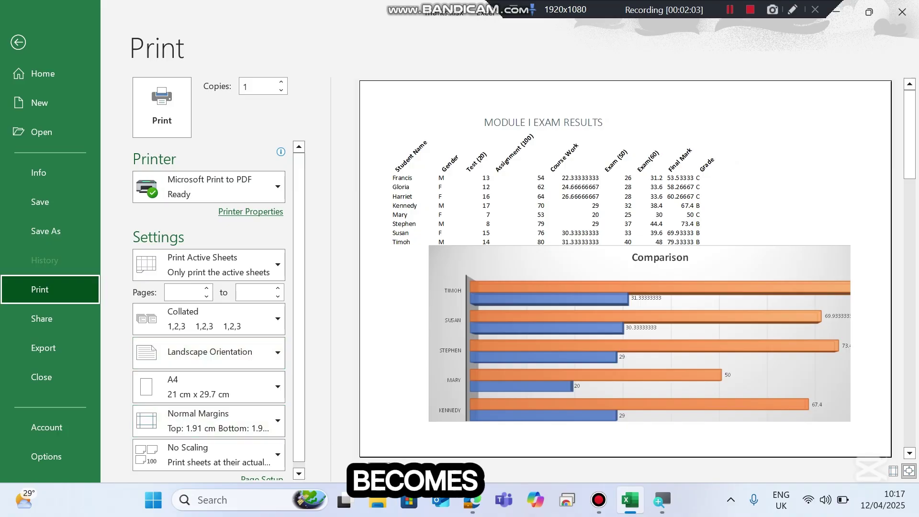
{"action": "scroll", "coordinate": [625, 268], "scroll_direction": "down", "scroll_amount": 1}
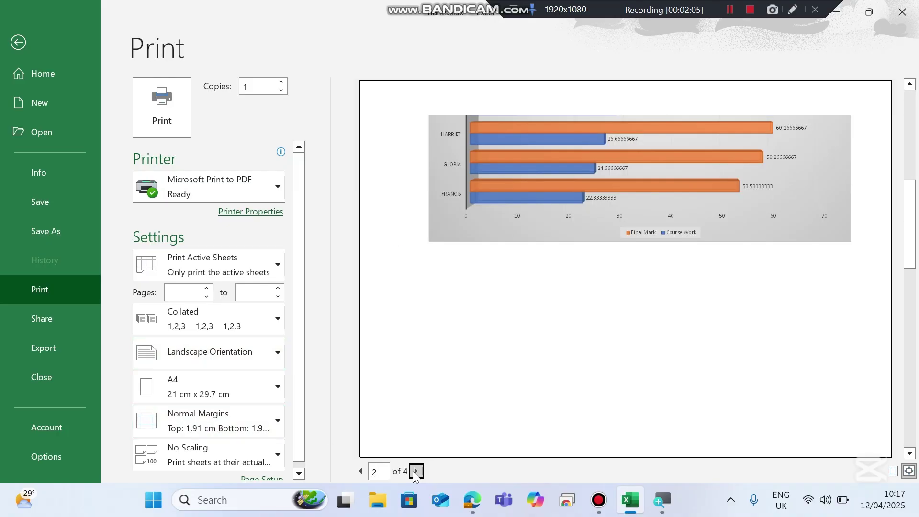
{"action": "left_click", "coordinate": [415, 471]}
{"action": "left_click", "coordinate": [361, 471]}
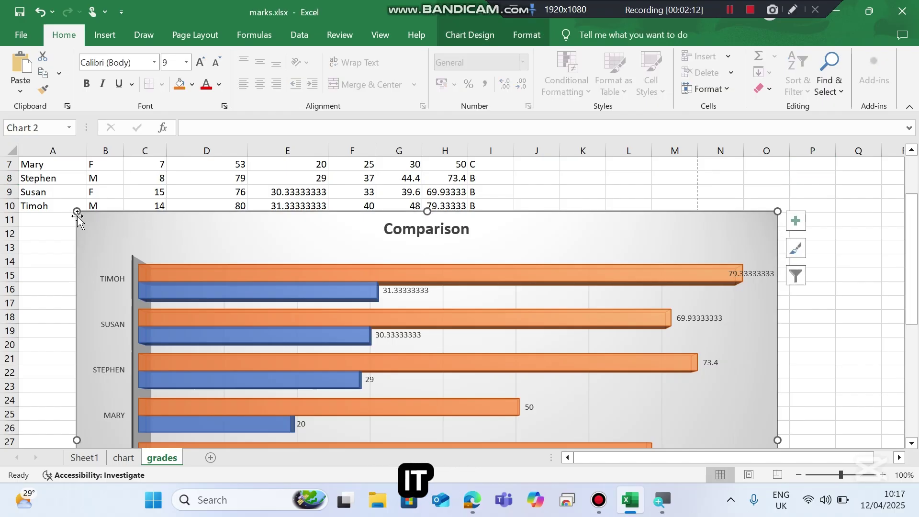
- Shrink the Comparison chart and position it from row 11 within columns A–I
{"action": "left_click_drag", "start_coordinate": [76, 212], "coordinate": [125, 286]}
{"action": "left_click_drag", "start_coordinate": [242, 297], "coordinate": [173, 231]}
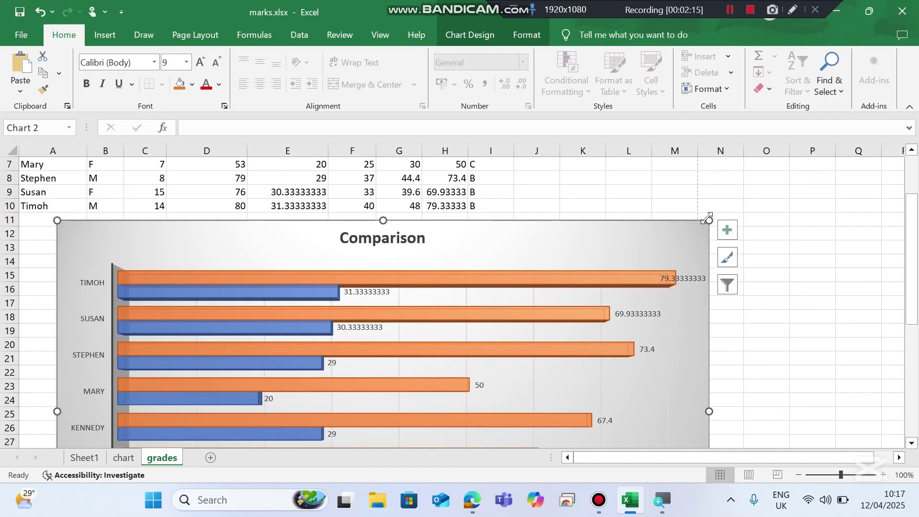
{"action": "left_click_drag", "start_coordinate": [703, 220], "coordinate": [503, 231]}
{"action": "scroll", "coordinate": [375, 307], "scroll_direction": "down", "scroll_amount": 4}
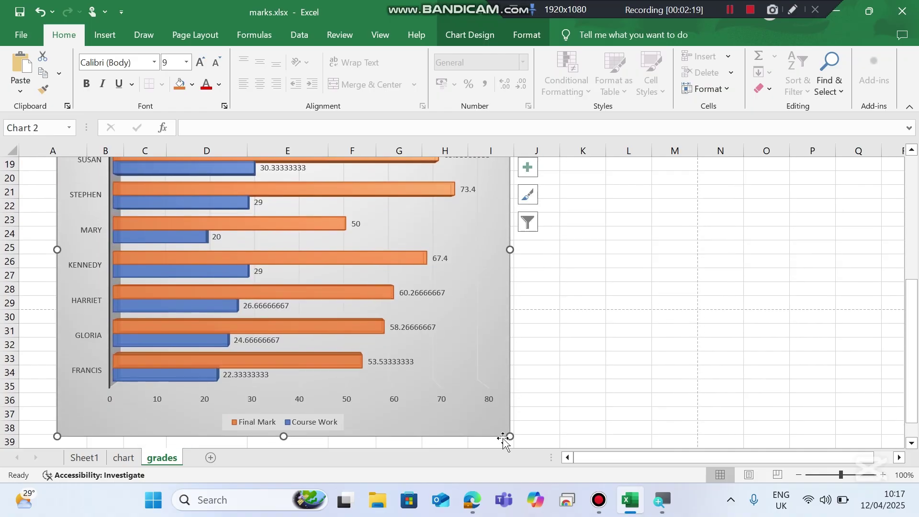
{"action": "left_click_drag", "start_coordinate": [507, 435], "coordinate": [454, 288]}
{"action": "scroll", "coordinate": [504, 355], "scroll_direction": "up", "scroll_amount": 1}
{"action": "scroll", "coordinate": [503, 354], "scroll_direction": "up", "scroll_amount": 4}
- Deselect the chart and set the grades printout to Portrait orientation
{"action": "left_click", "coordinate": [553, 334]}
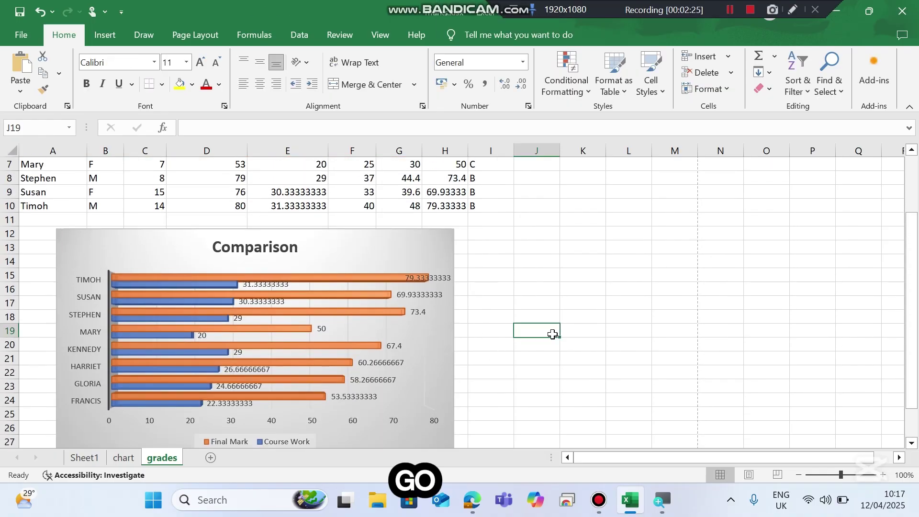
{"action": "key", "text": "alt+space"}
{"action": "left_click", "coordinate": [14, 35]}
{"action": "left_click", "coordinate": [14, 34]}
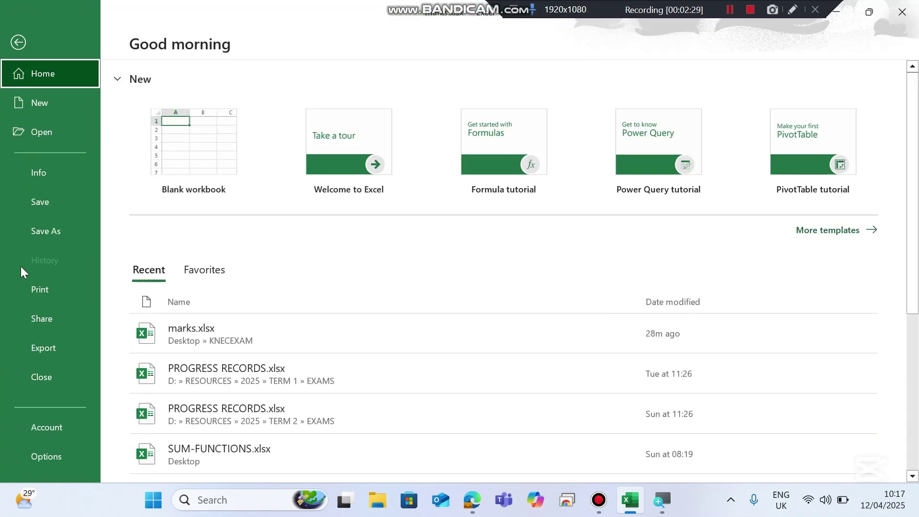
{"action": "left_click", "coordinate": [28, 289]}
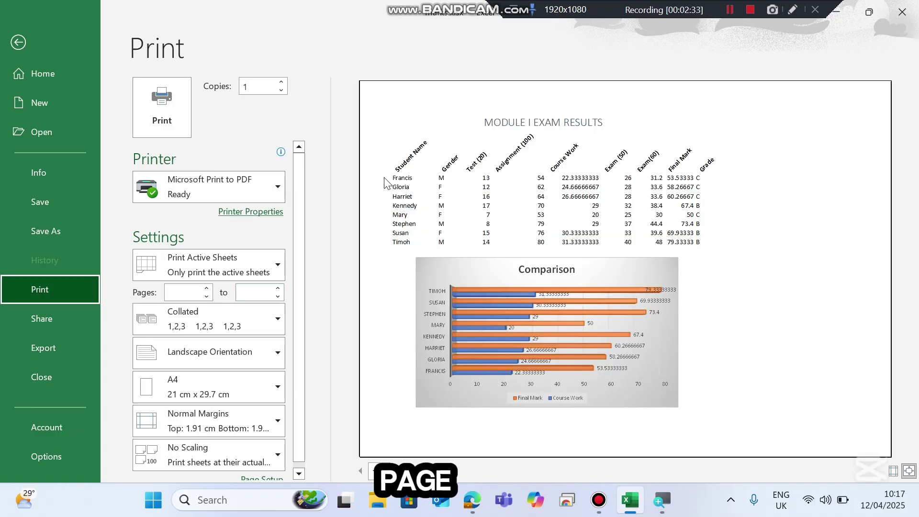
{"action": "left_click", "coordinate": [182, 352]}
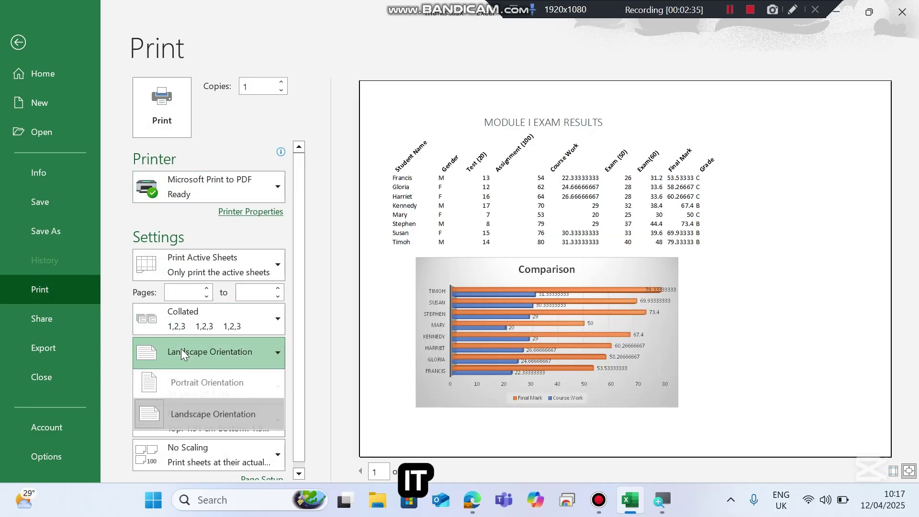
{"action": "left_click", "coordinate": [193, 383]}
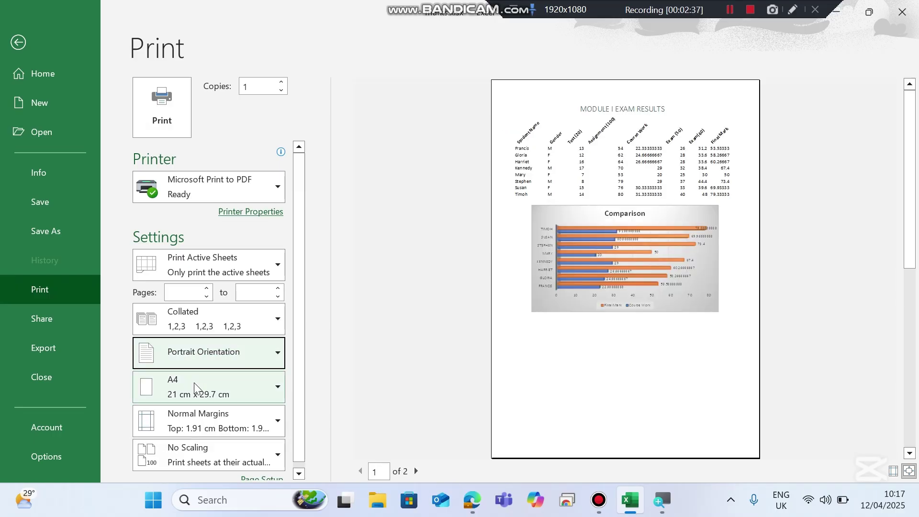
- Set scaling to Fit All Columns on One Page and print to PDF
{"action": "scroll", "coordinate": [421, 410], "scroll_direction": "down", "scroll_amount": 1}
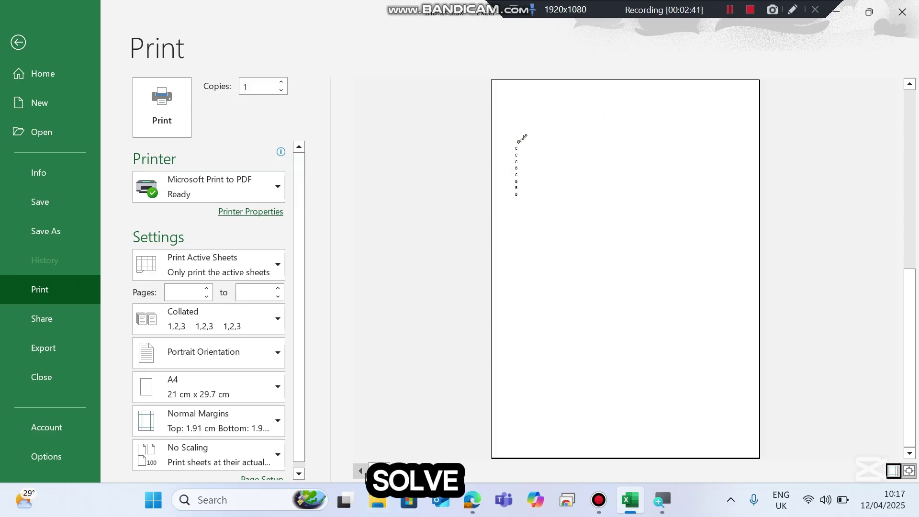
{"action": "scroll", "coordinate": [372, 472], "scroll_direction": "up", "scroll_amount": 1}
{"action": "scroll", "coordinate": [235, 349], "scroll_direction": "down", "scroll_amount": 1}
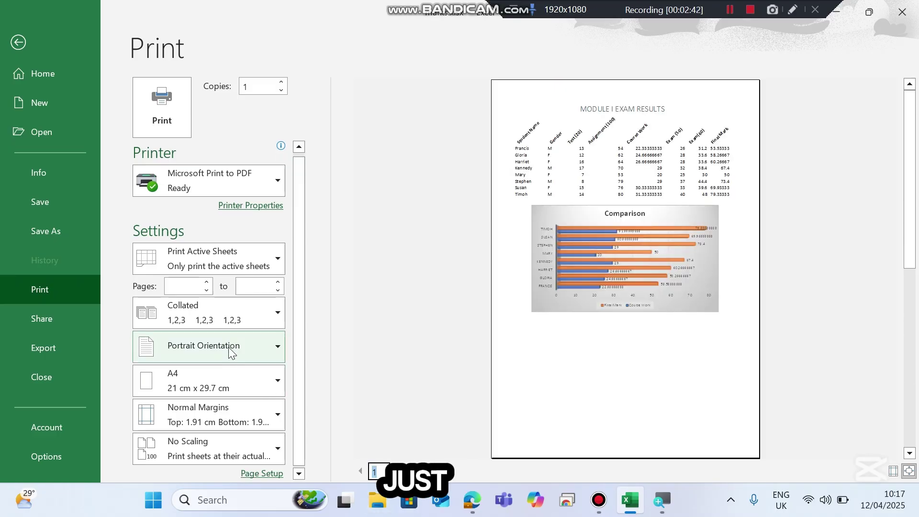
{"action": "left_click", "coordinate": [256, 458]}
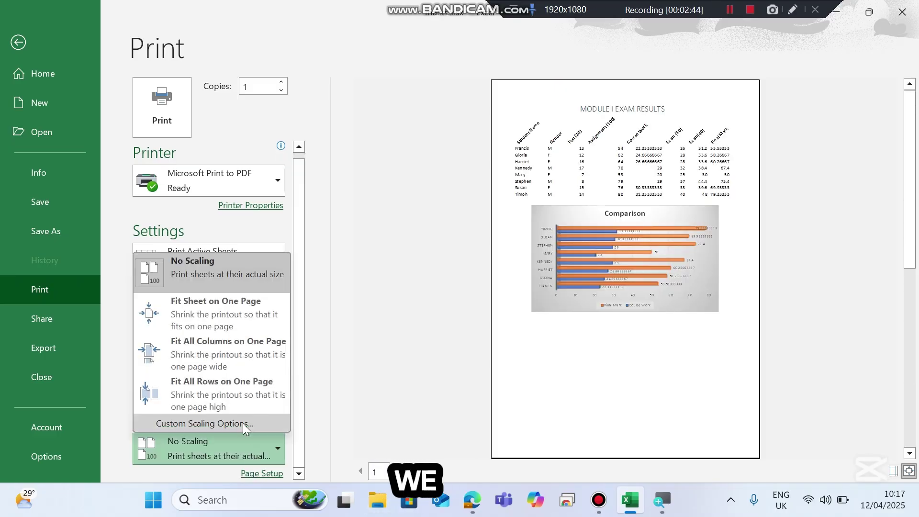
{"action": "left_click", "coordinate": [216, 349]}
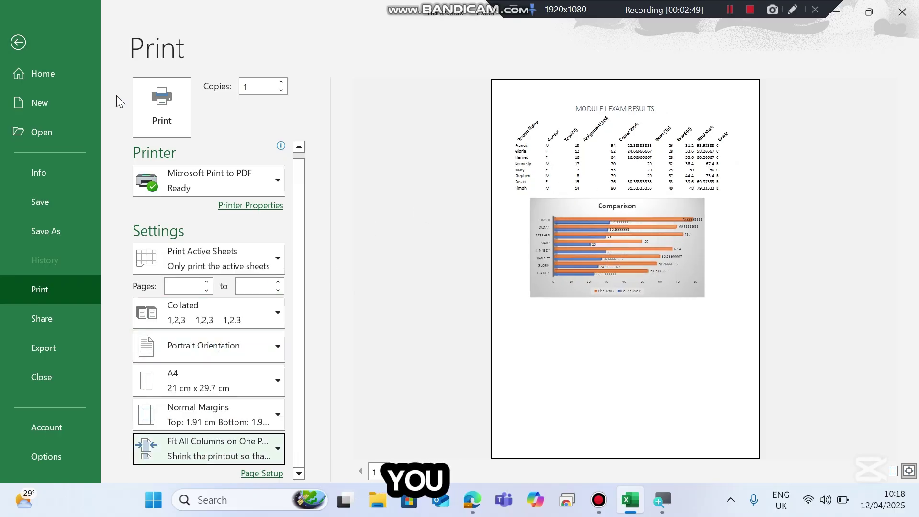
{"action": "left_click", "coordinate": [162, 104]}
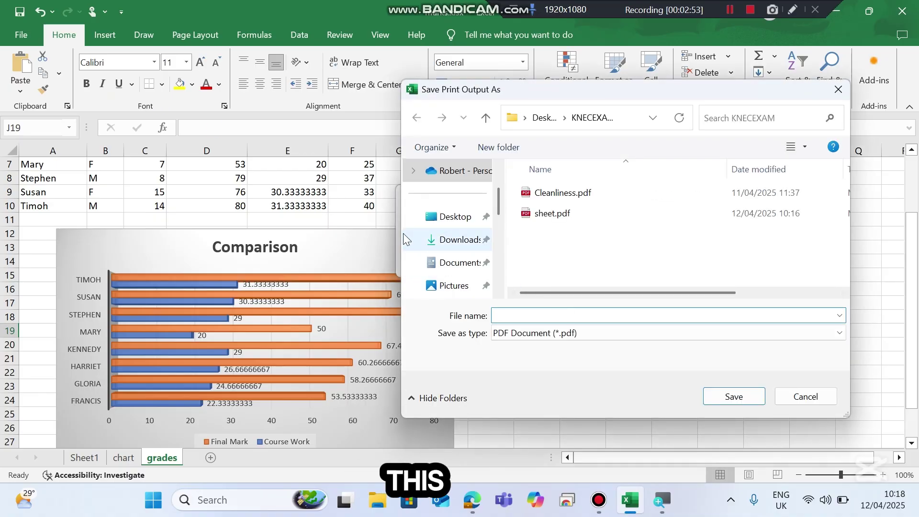
- Save the PDF as 'grades', save and close the workbook, and close the PDF viewer
{"action": "type", "text": "grades"}
{"action": "left_click", "coordinate": [722, 400]}
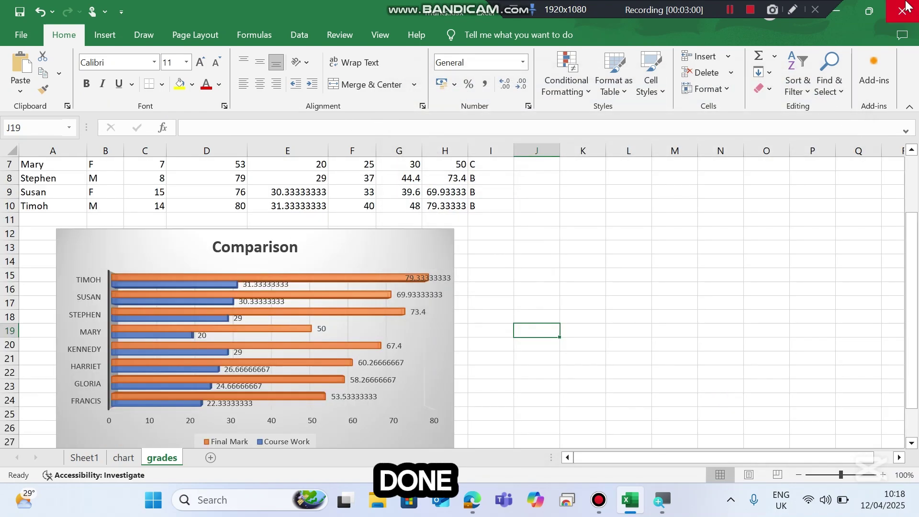
{"action": "left_click", "coordinate": [902, 10]}
{"action": "left_click", "coordinate": [451, 358]}
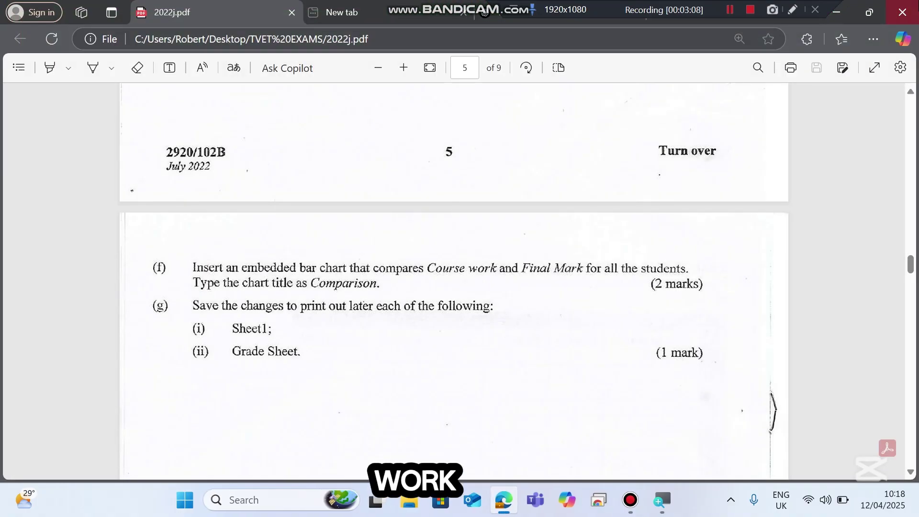
{"action": "key", "text": "alt+F4"}
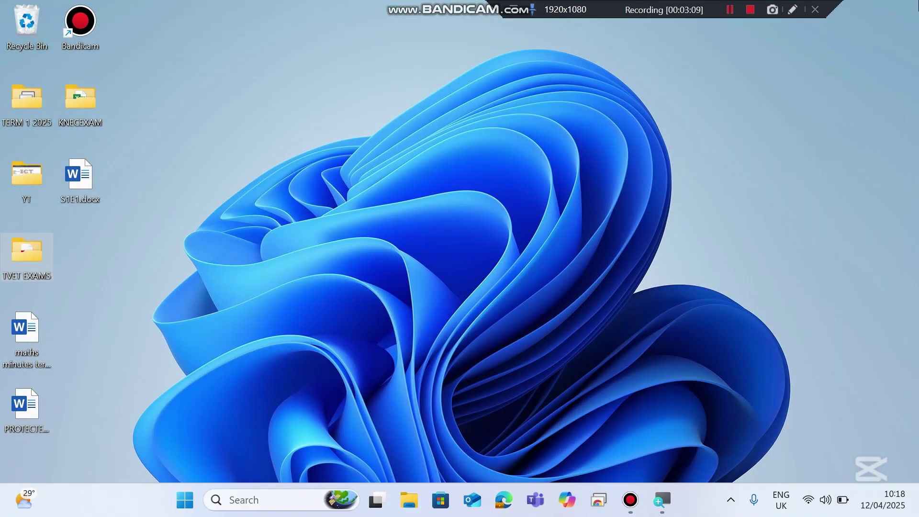
- Open sheet.pdf and grades.pdf from the KNECEXAM folder to check both printouts in Edge
{"action": "double_click", "coordinate": [77, 119]}
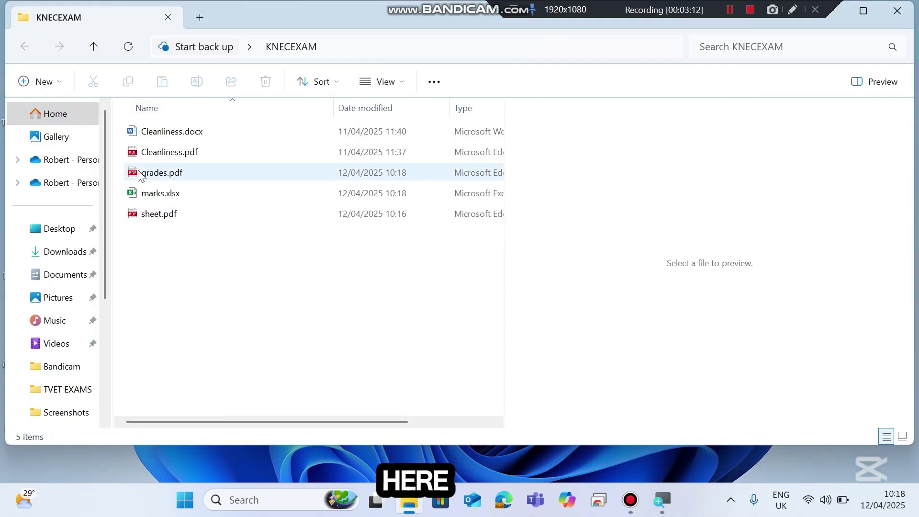
{"action": "left_click", "coordinate": [168, 220]}
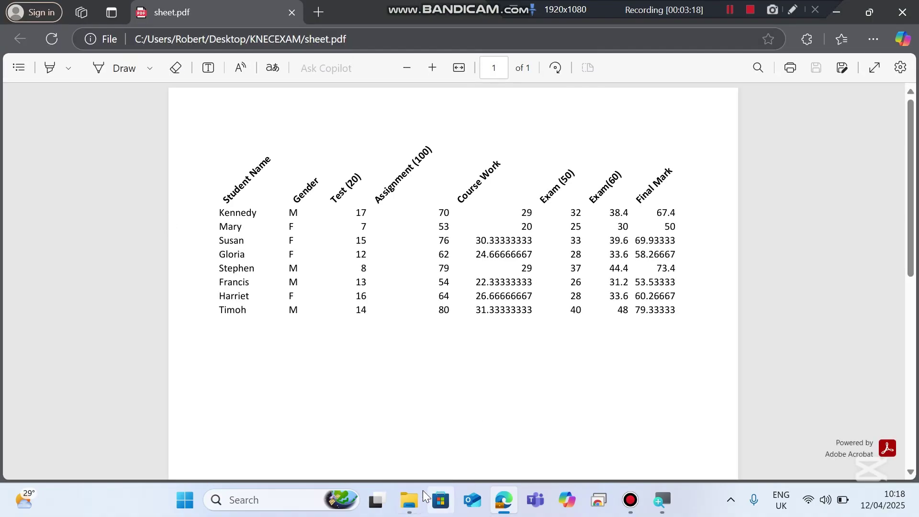
{"action": "left_click", "coordinate": [420, 493]}
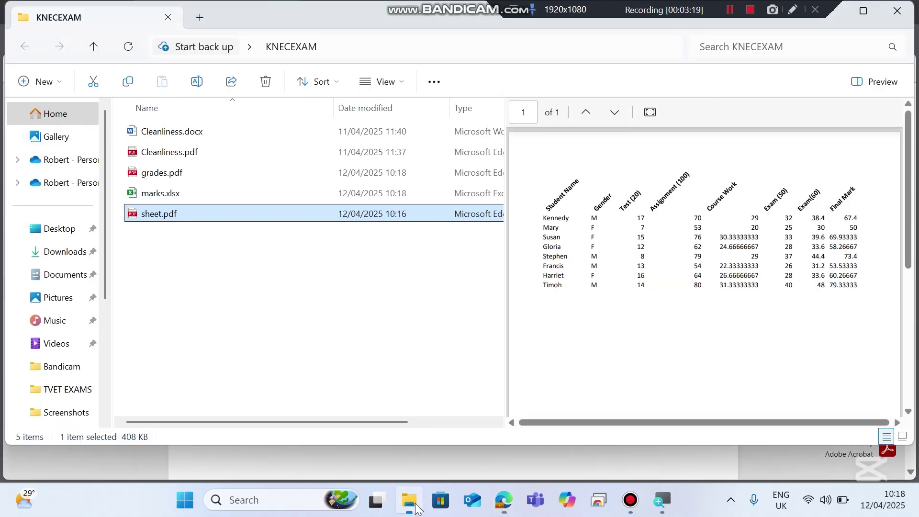
{"action": "double_click", "coordinate": [159, 174]}
{"action": "scroll", "coordinate": [234, 259], "scroll_direction": "down", "scroll_amount": 6}
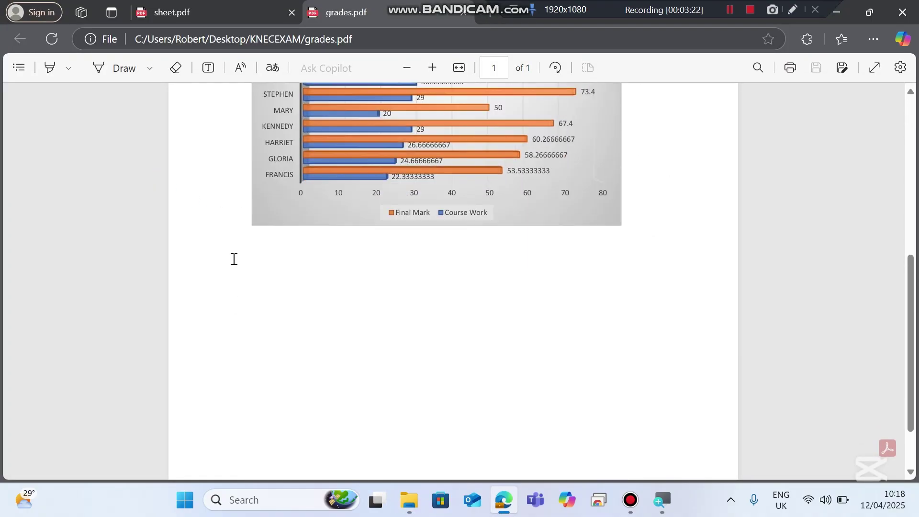
{"action": "scroll", "coordinate": [234, 259], "scroll_direction": "up", "scroll_amount": 6}
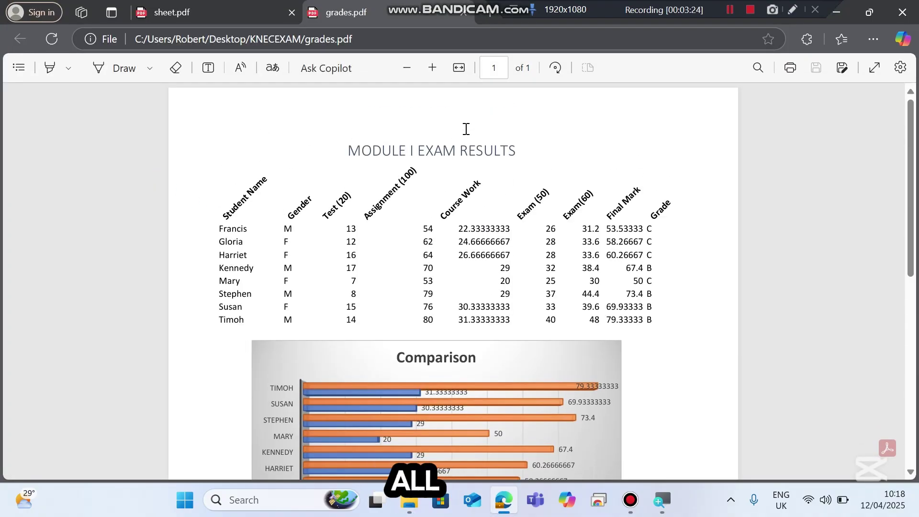
{"action": "left_click", "coordinate": [722, 11]}
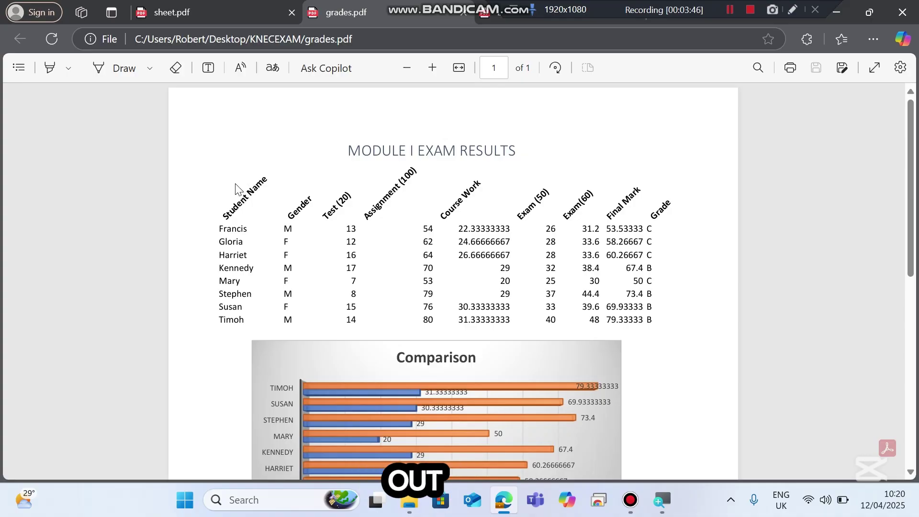
- Return to the 2022j.pdf exam paper and read Task 3's database tables on pages 6–7
{"action": "left_click", "coordinate": [488, 14]}
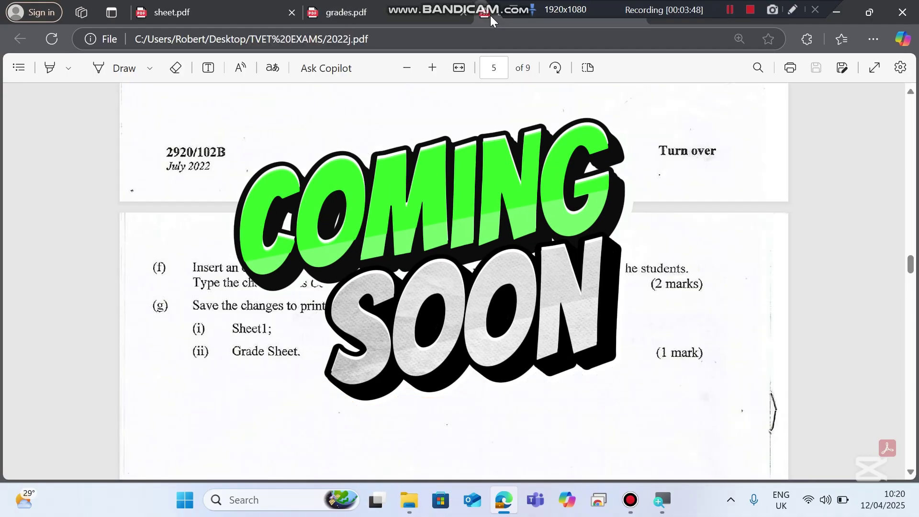
{"action": "scroll", "coordinate": [453, 283], "scroll_direction": "down", "scroll_amount": 15}
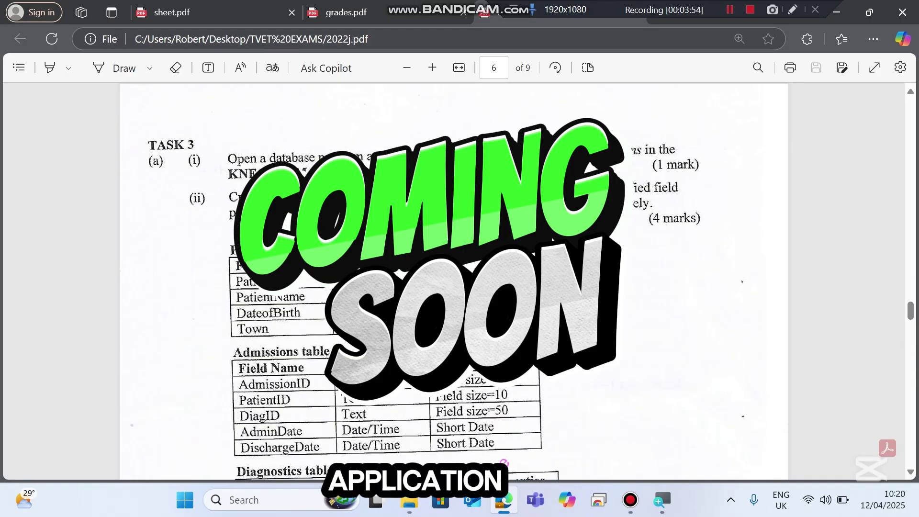
{"action": "scroll", "coordinate": [454, 282], "scroll_direction": "down", "scroll_amount": 12}
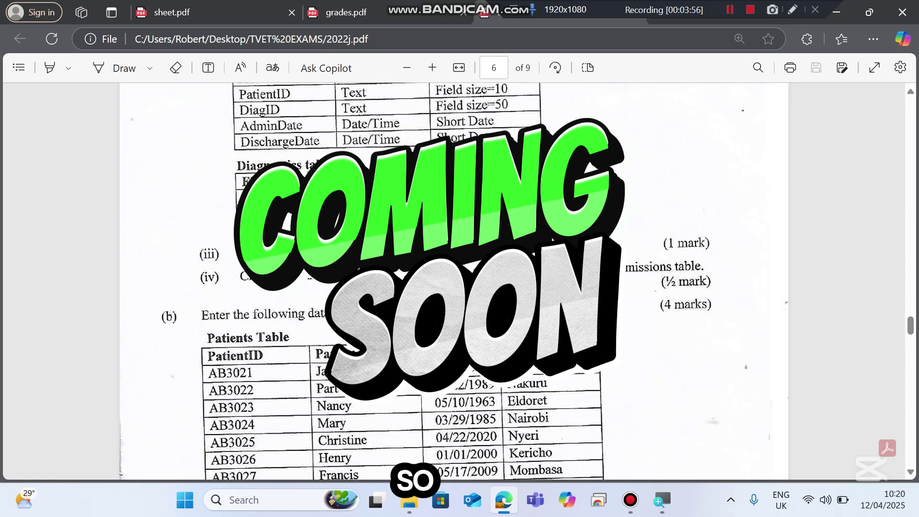
{"action": "scroll", "coordinate": [393, 245], "scroll_direction": "down", "scroll_amount": 12}
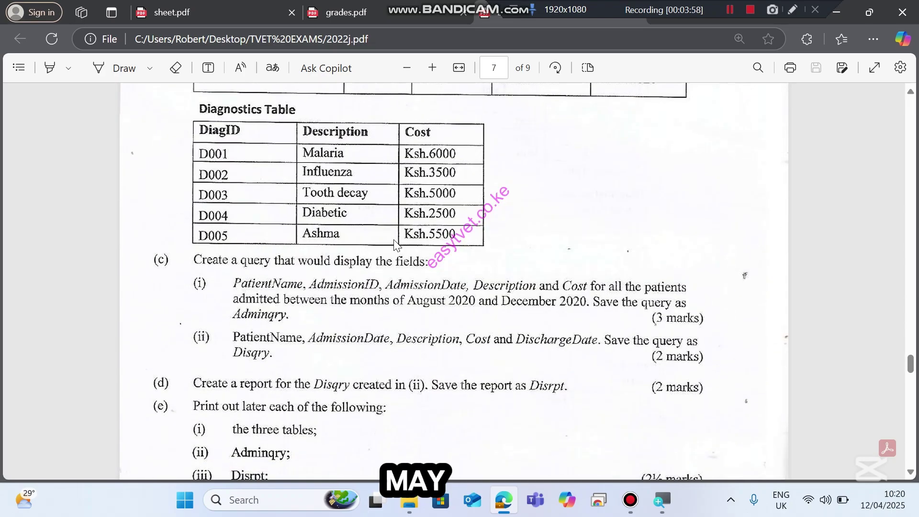
{"action": "scroll", "coordinate": [394, 245], "scroll_direction": "down", "scroll_amount": 7}
{"action": "scroll", "coordinate": [394, 245], "scroll_direction": "up", "scroll_amount": 20}
{"action": "scroll", "coordinate": [393, 245], "scroll_direction": "up", "scroll_amount": 2}
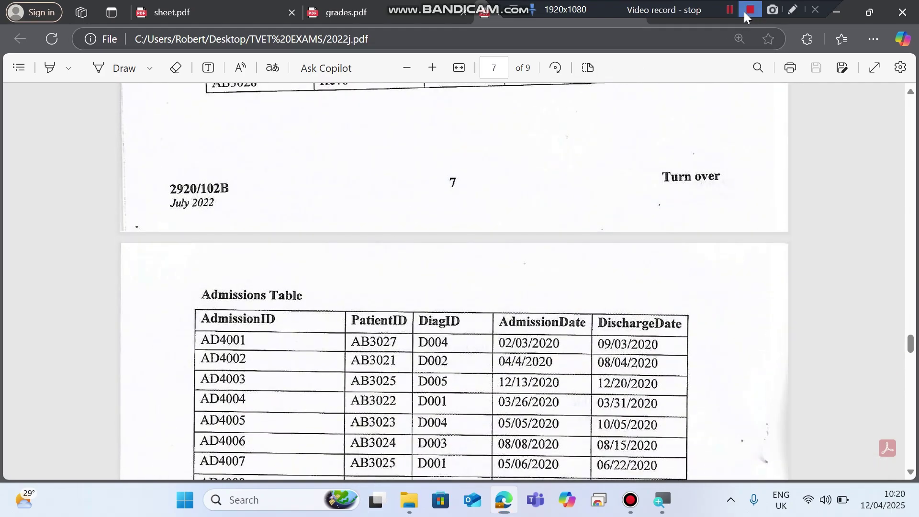